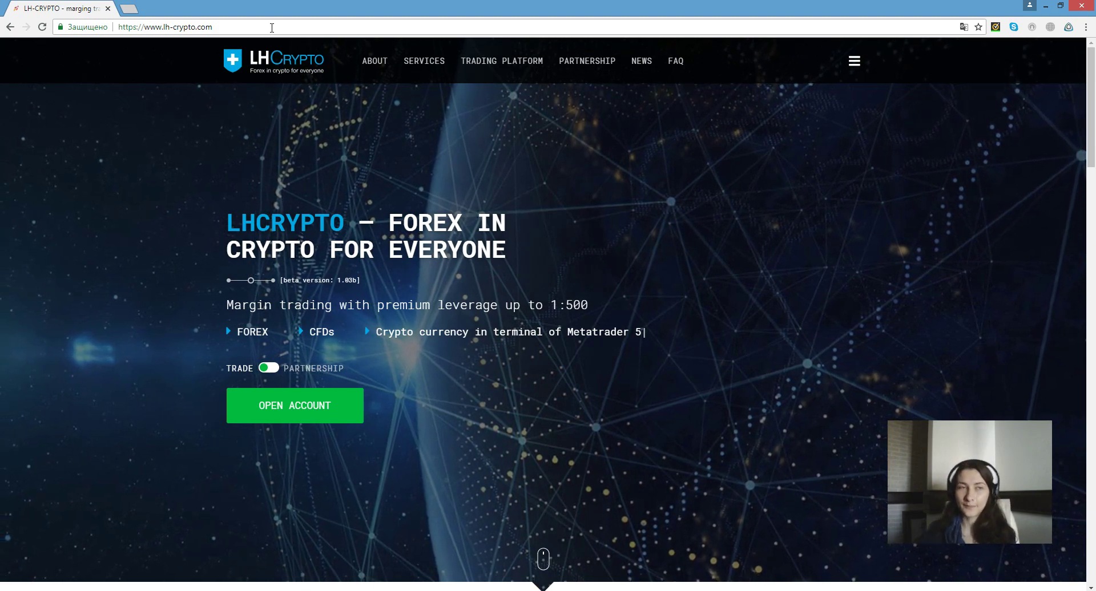
Highlight the lh-crypto.com domain in Chrome's address bar, then clear the selection.
drag(271, 28, 164, 33)
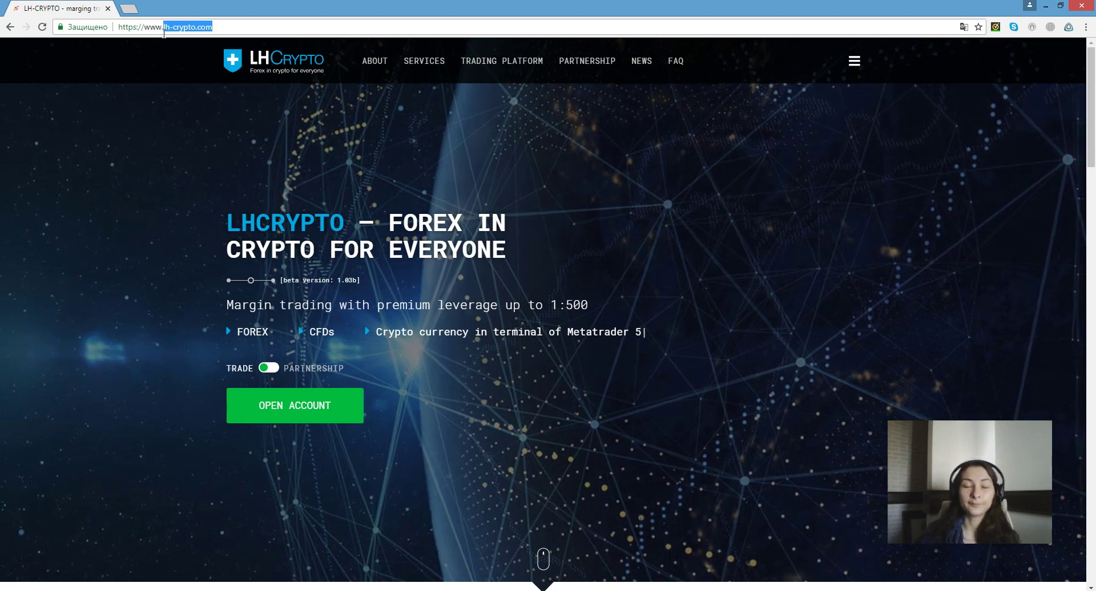
click(590, 123)
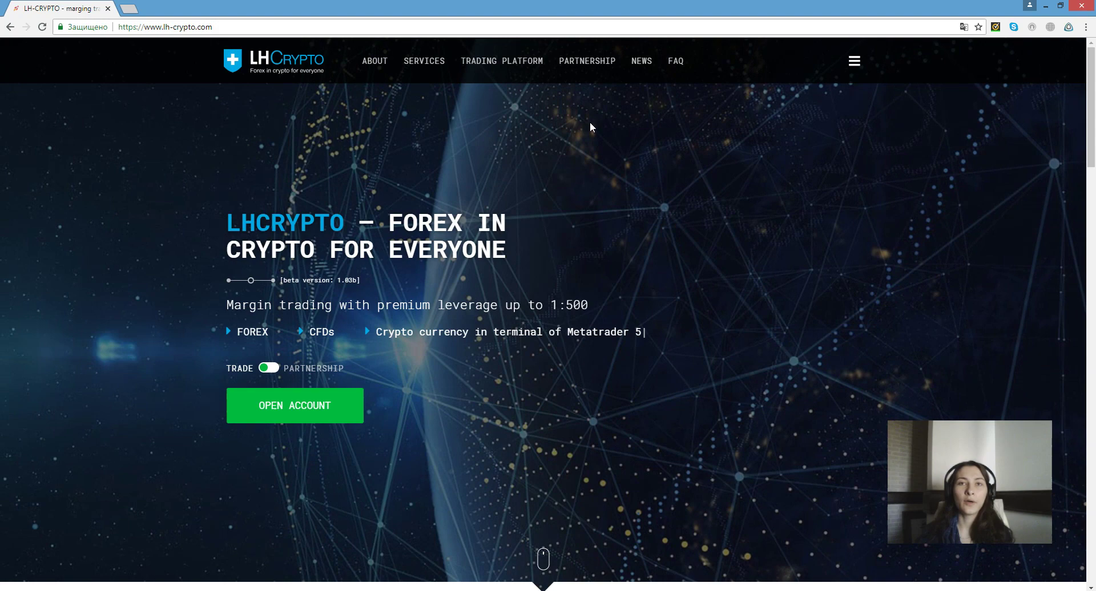
Open the Open Demo Account form, then go back via the LHCrypto logo to the home page.
click(310, 412)
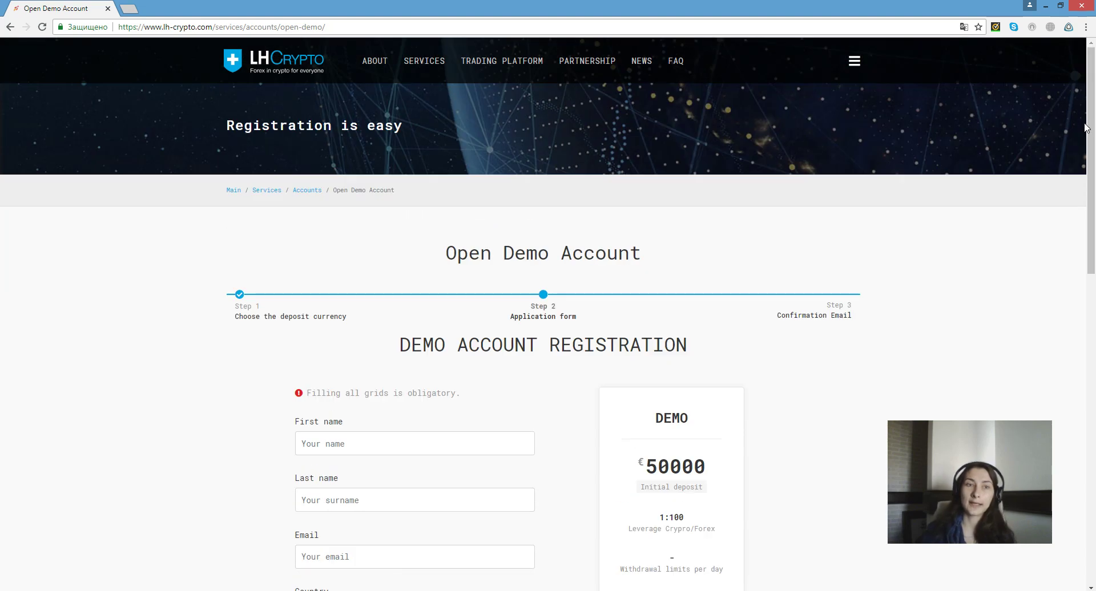
click(285, 73)
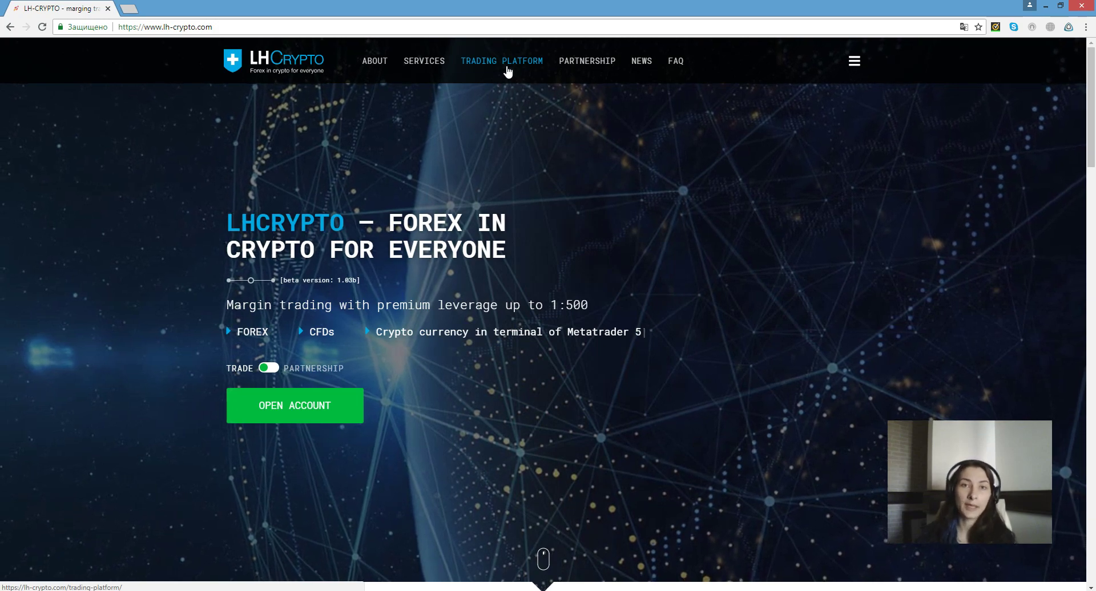
Browse the Trading Platform page and MetaTrader 5 Video Guides, then return to Choose Metatrader.
click(507, 71)
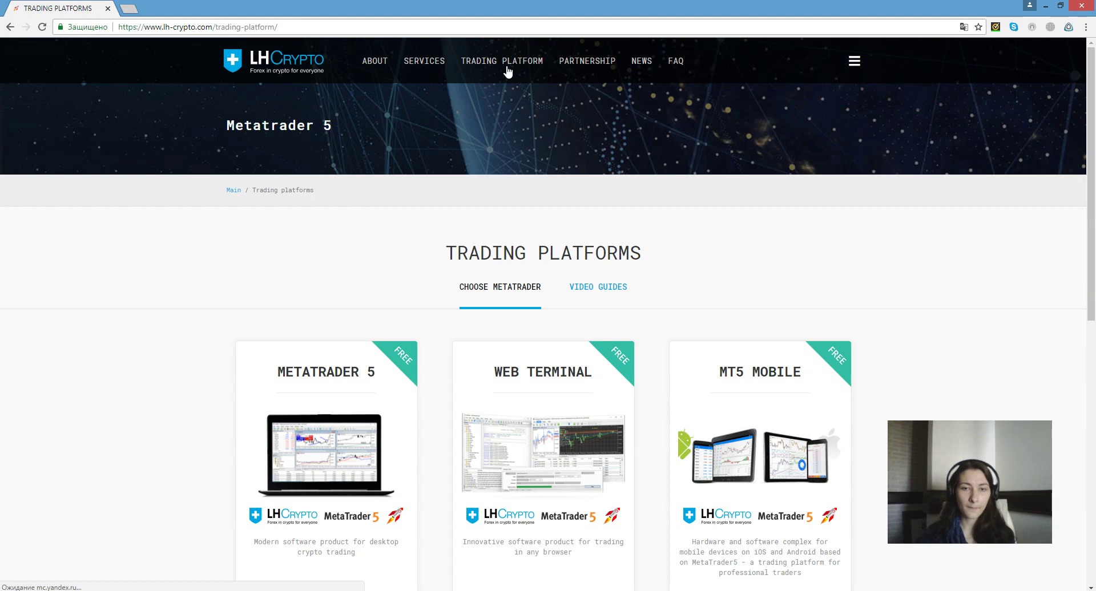
scroll(508, 71, down, 3)
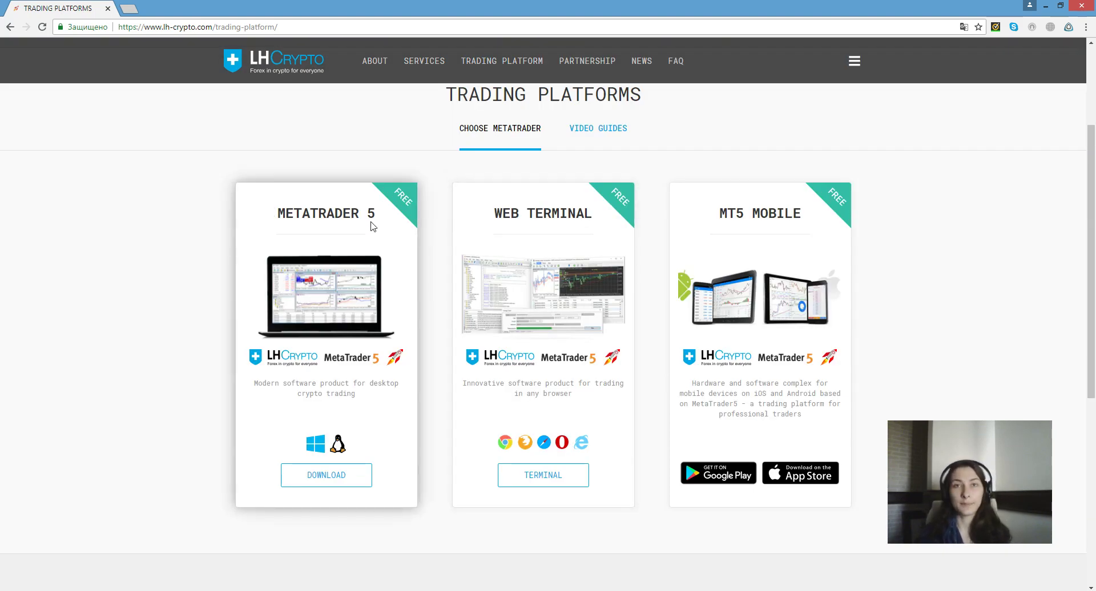
click(605, 132)
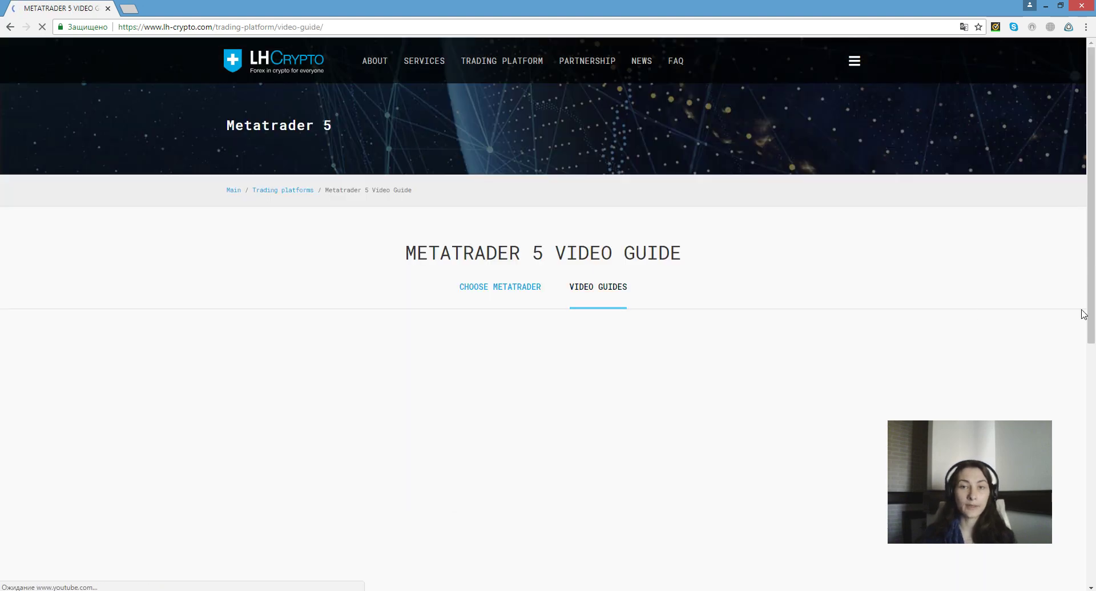
drag(1094, 176, 1095, 278)
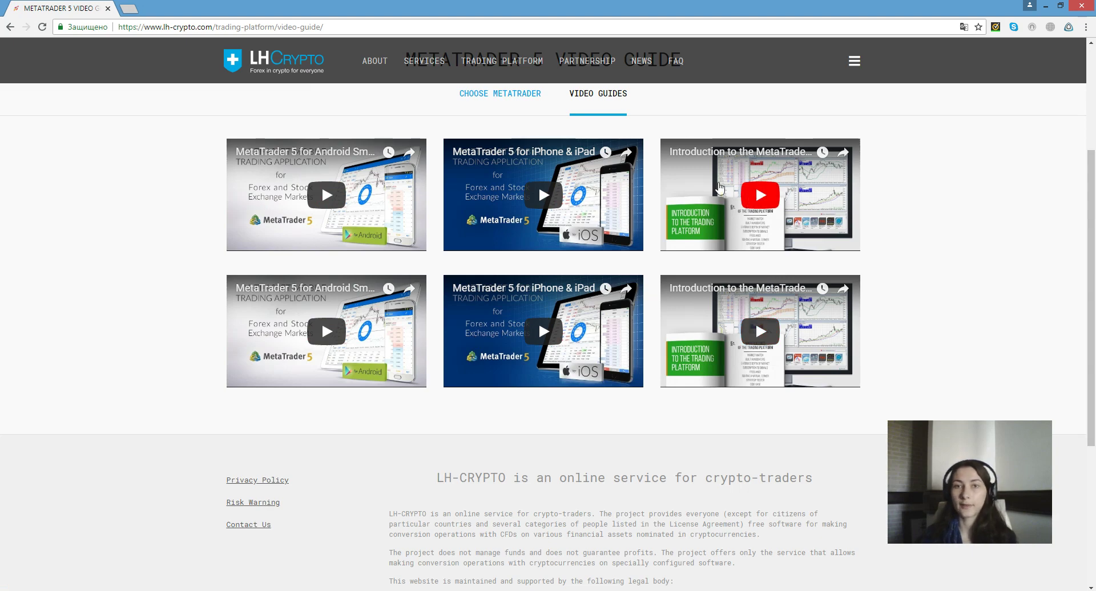
click(501, 100)
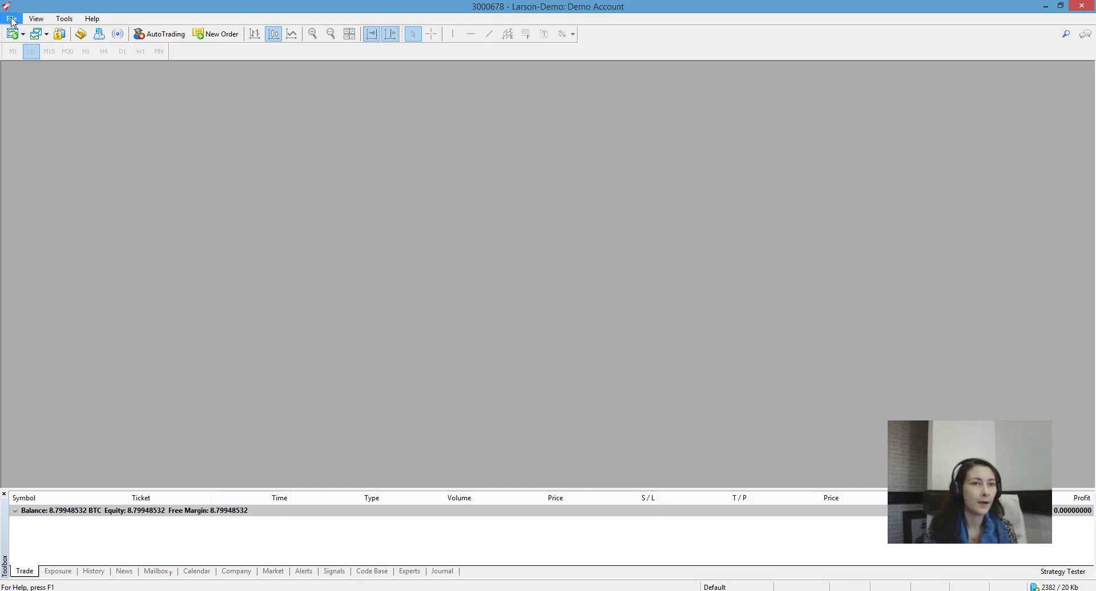
Show Market Watch and Navigator from the View menu, dragging the splitter so Market Watch lists more symbols.
click(12, 21)
mouse_move(35, 21)
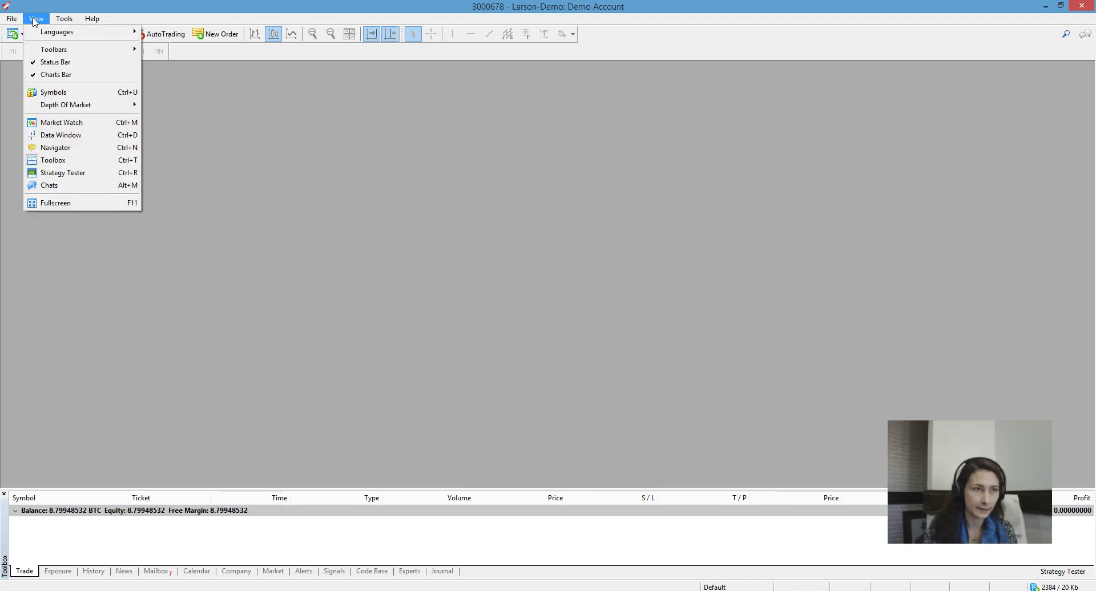
click(61, 123)
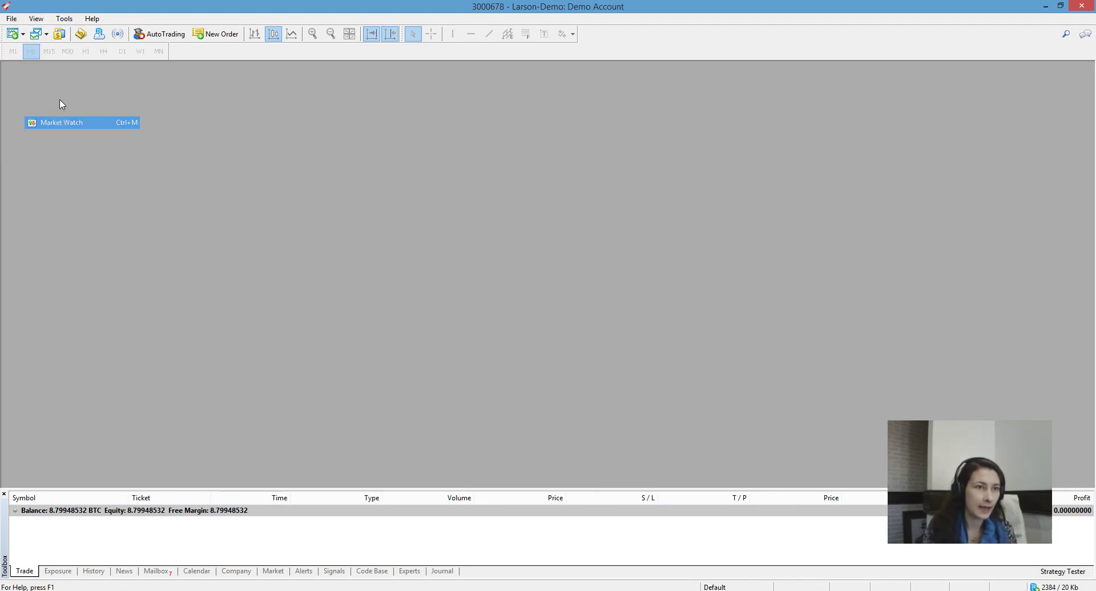
click(36, 19)
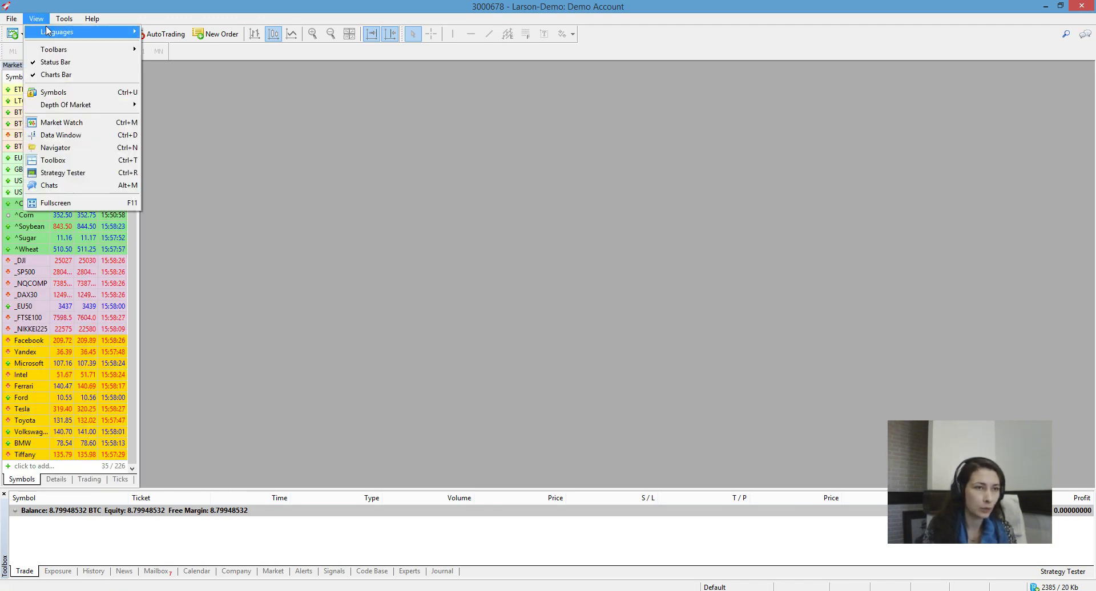
click(52, 147)
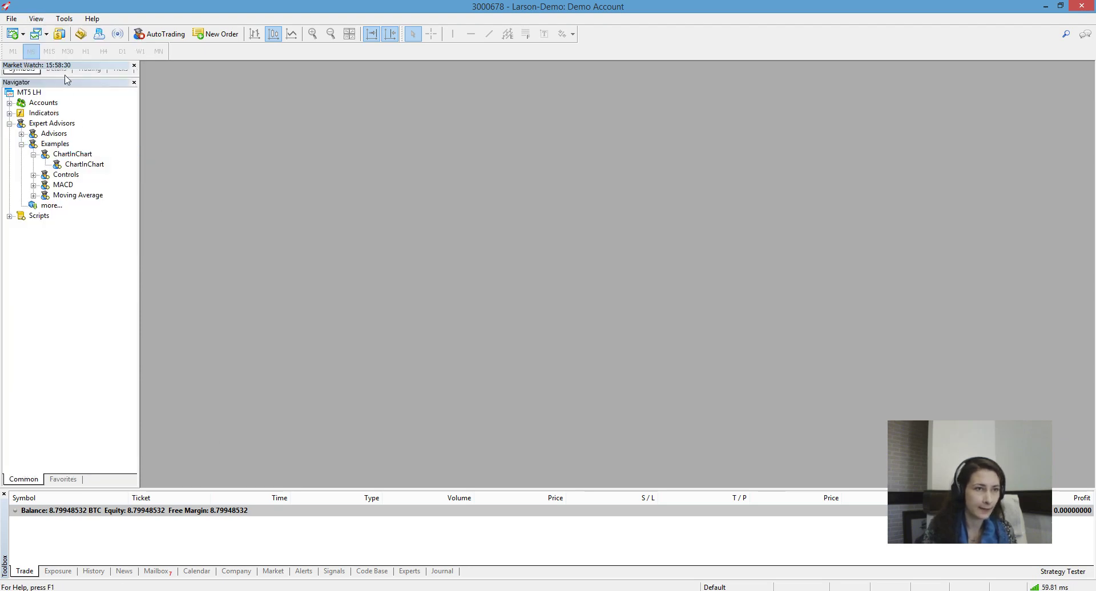
drag(66, 80, 66, 312)
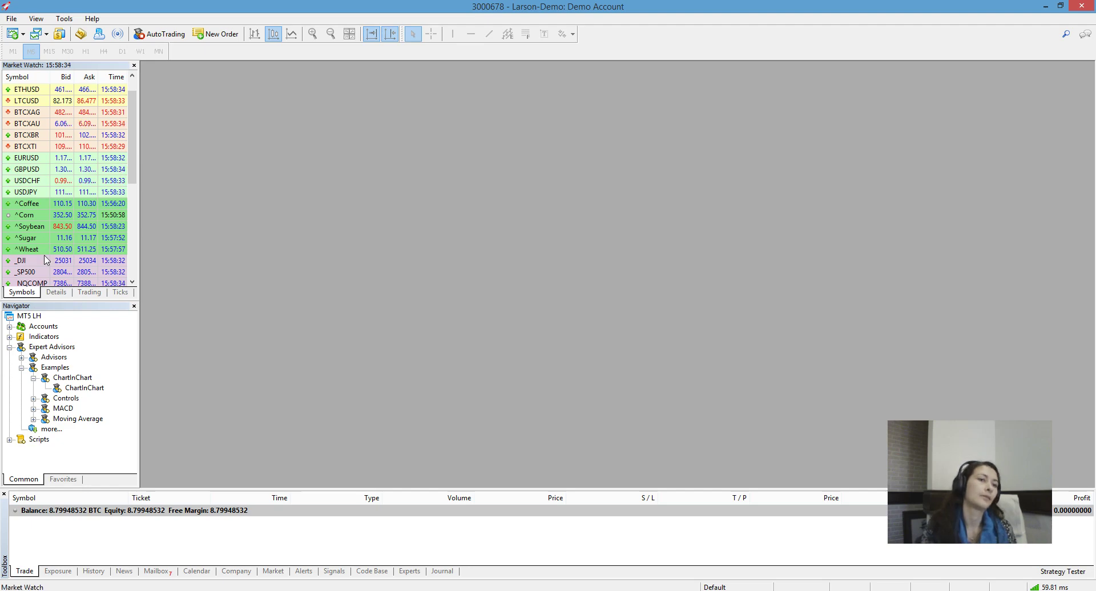
drag(132, 165, 132, 274)
Load a different saved symbol set into Market Watch through its Sets menu.
right_click(67, 137)
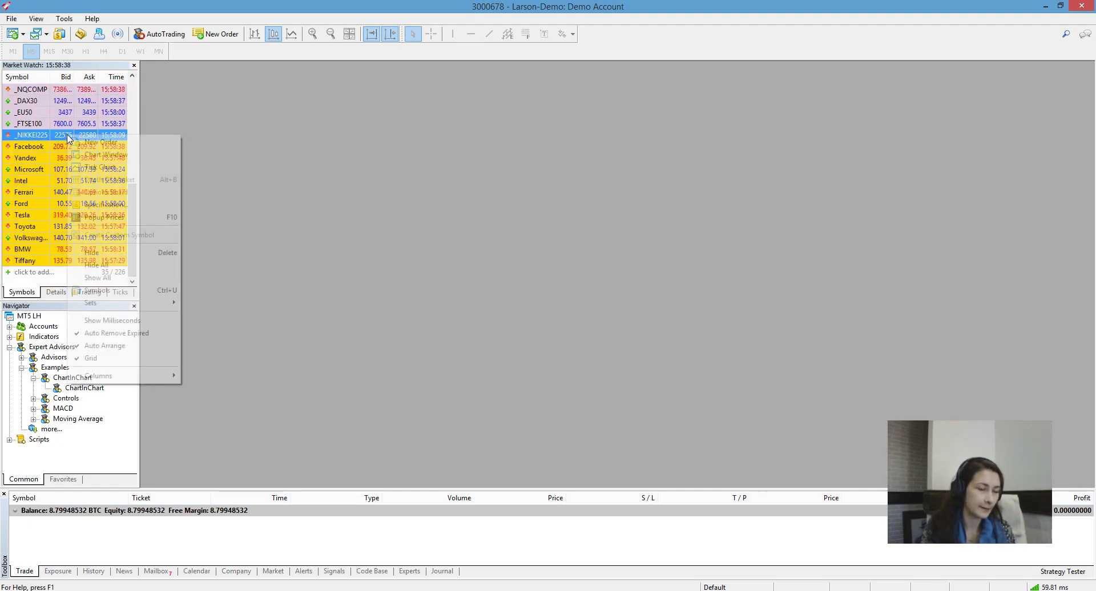
click(149, 102)
scroll(124, 280, down, 5)
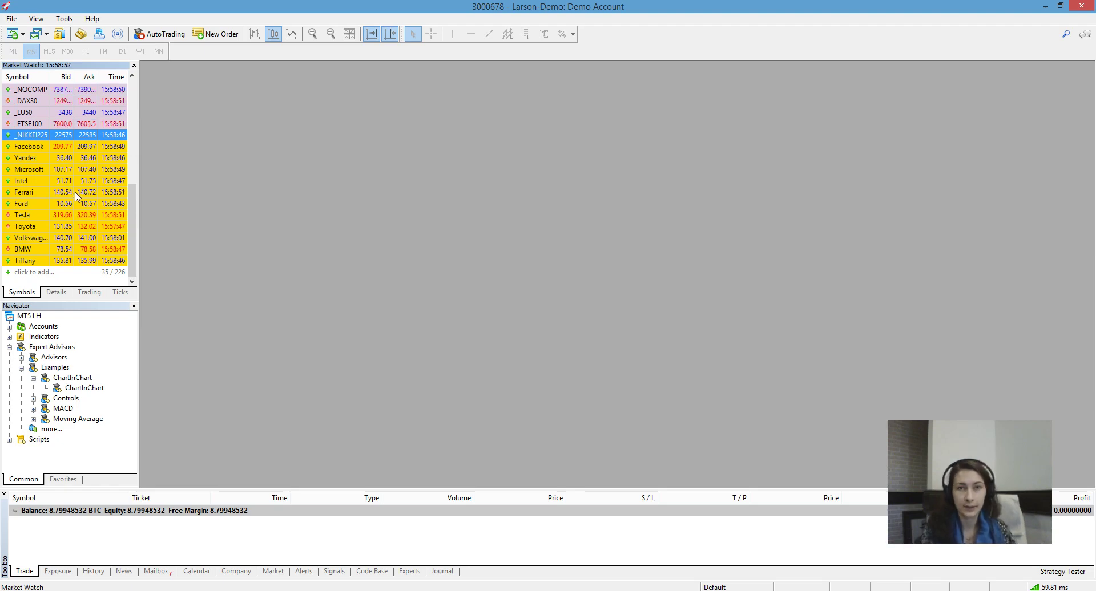
scroll(138, 228, up, 7)
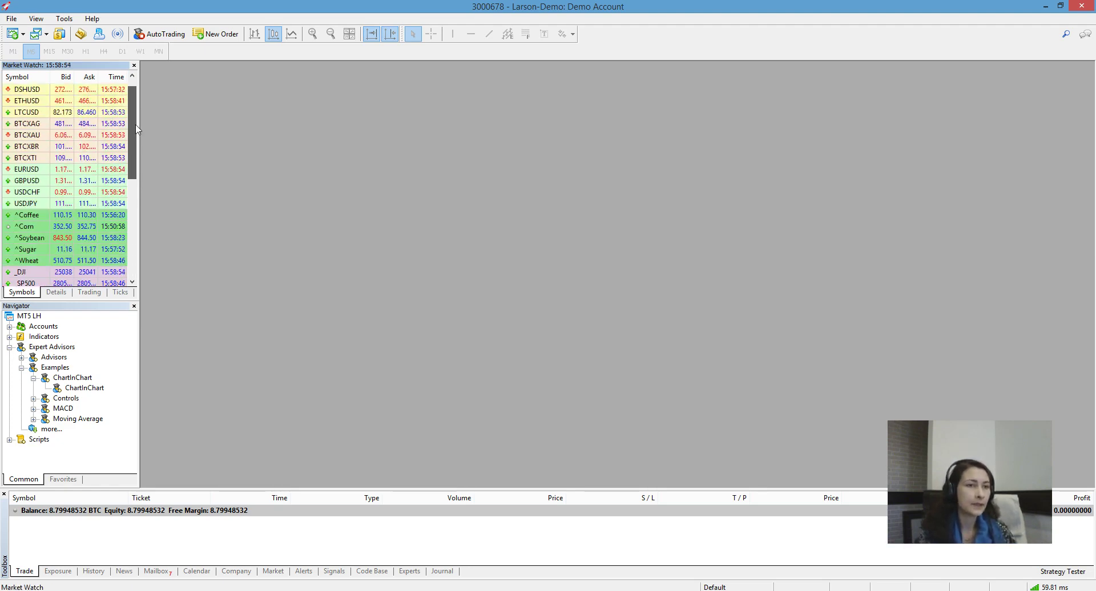
right_click(76, 123)
mouse_move(147, 292)
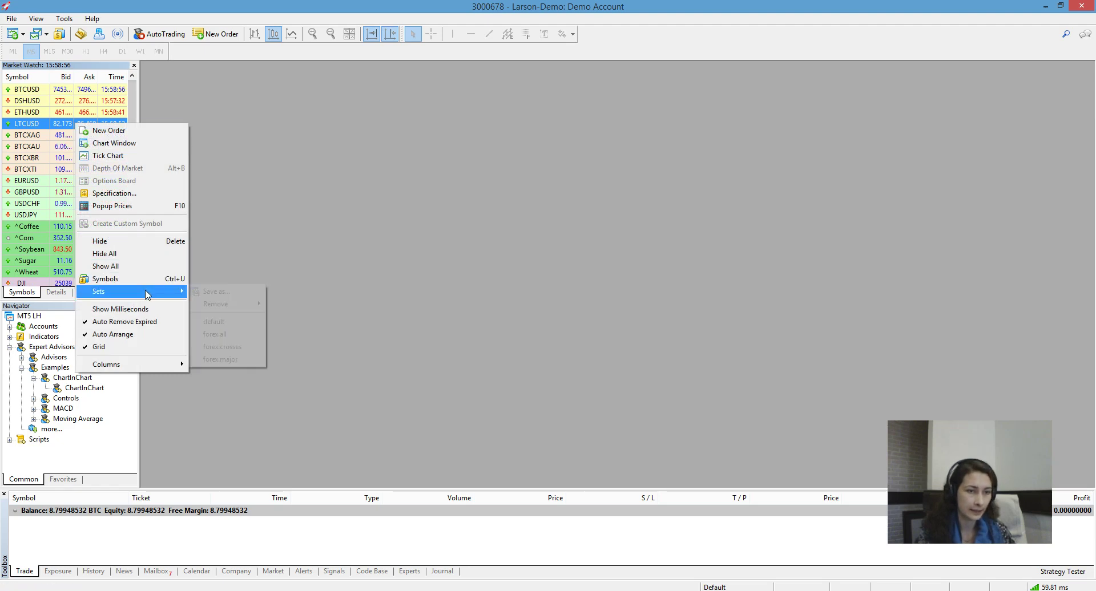
click(231, 320)
drag(134, 96, 146, 153)
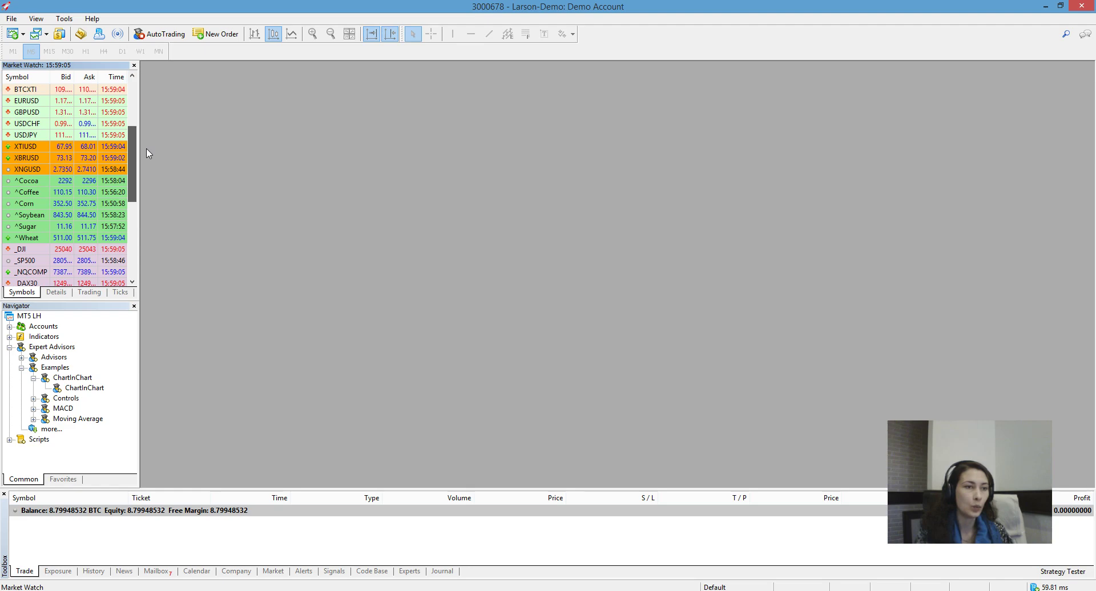
Hide ^Cocoa via its context menu and remove ^Coffee and ^Corn with Delete.
click(34, 181)
right_click(34, 183)
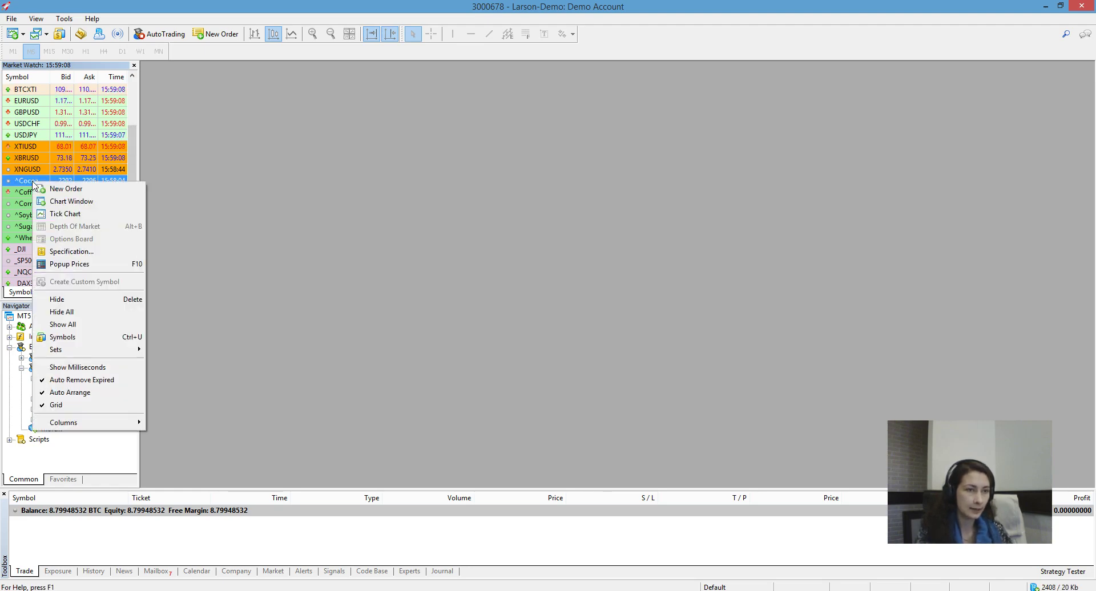
click(57, 300)
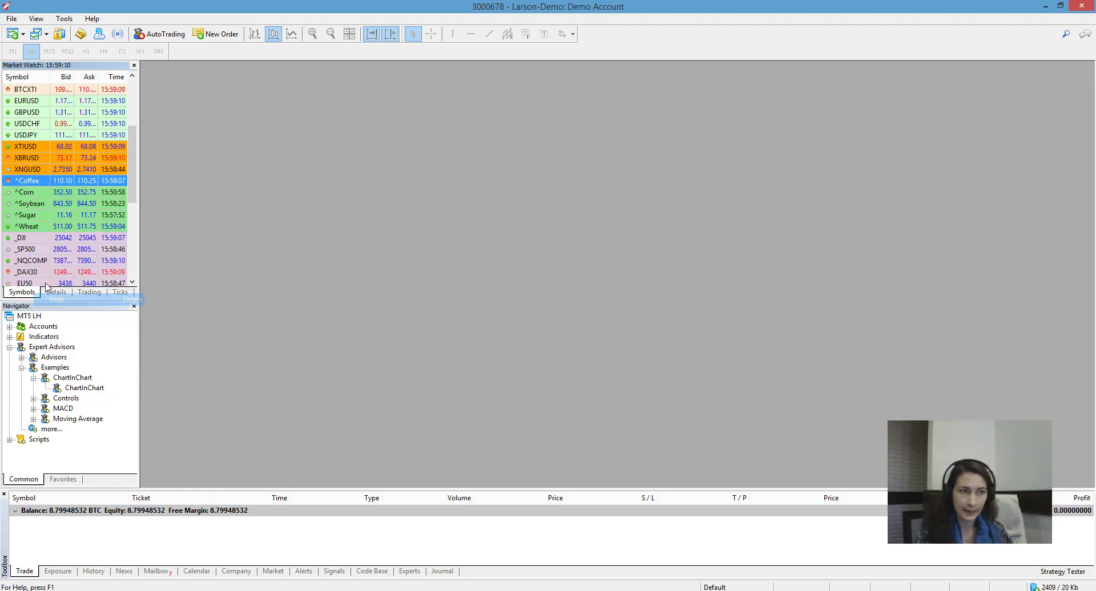
key(Delete)
key(Delete)
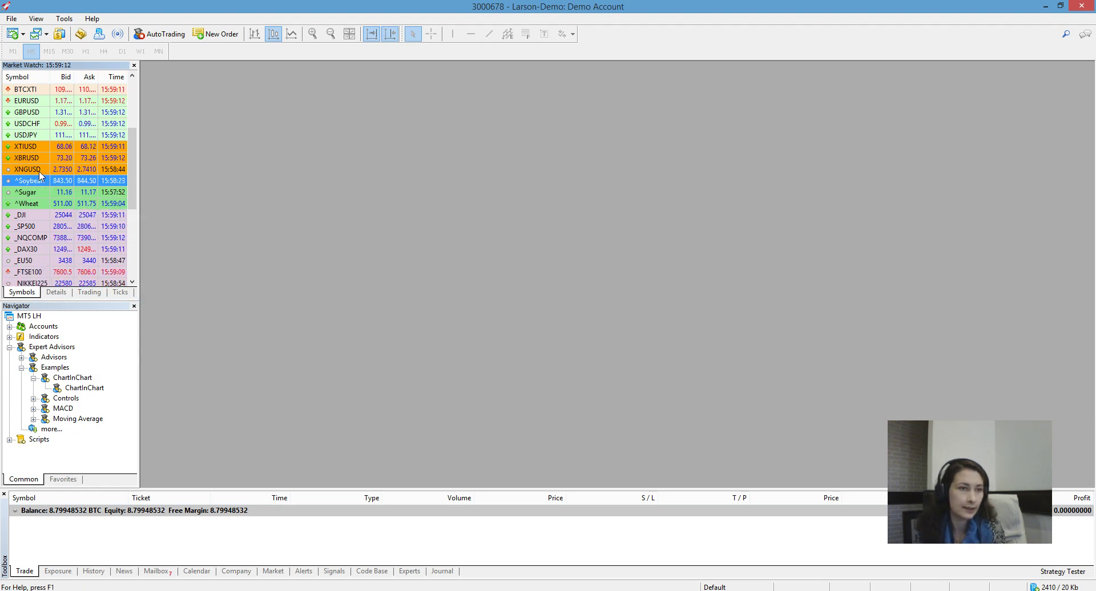
drag(134, 185, 133, 254)
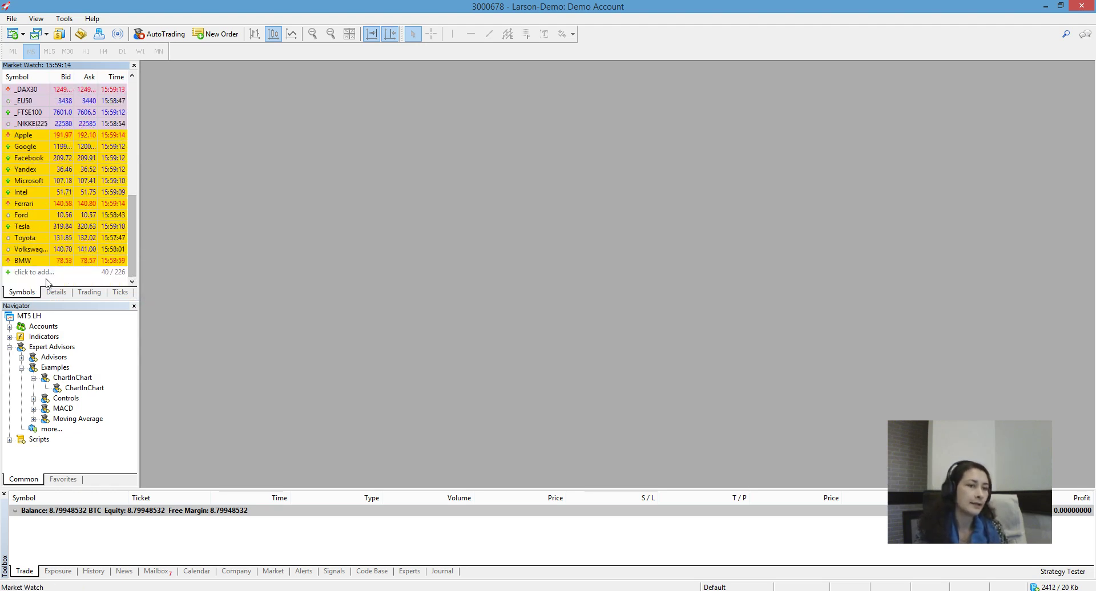
Add Tiffany & Co to Market Watch by typing 'Tiff' and accepting the suggestion.
click(9, 276)
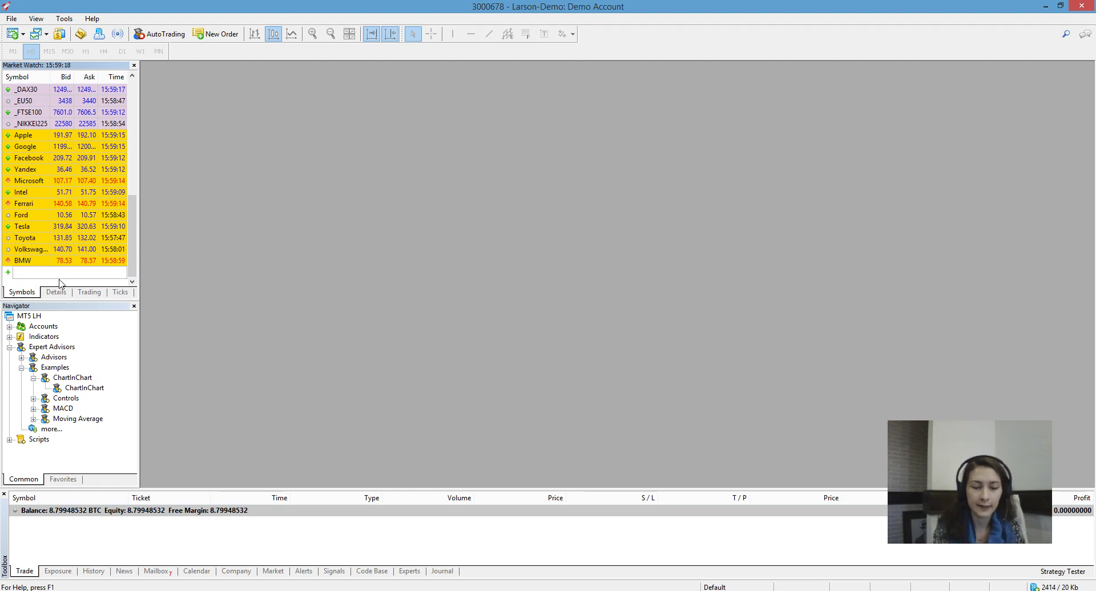
text(Tiffany)
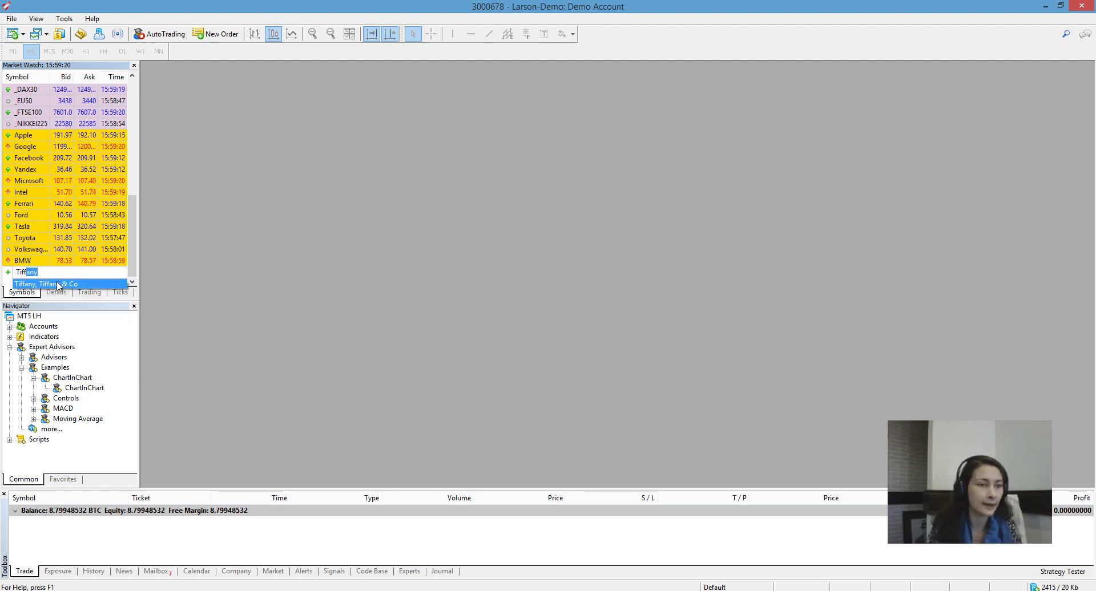
click(57, 283)
key(Return)
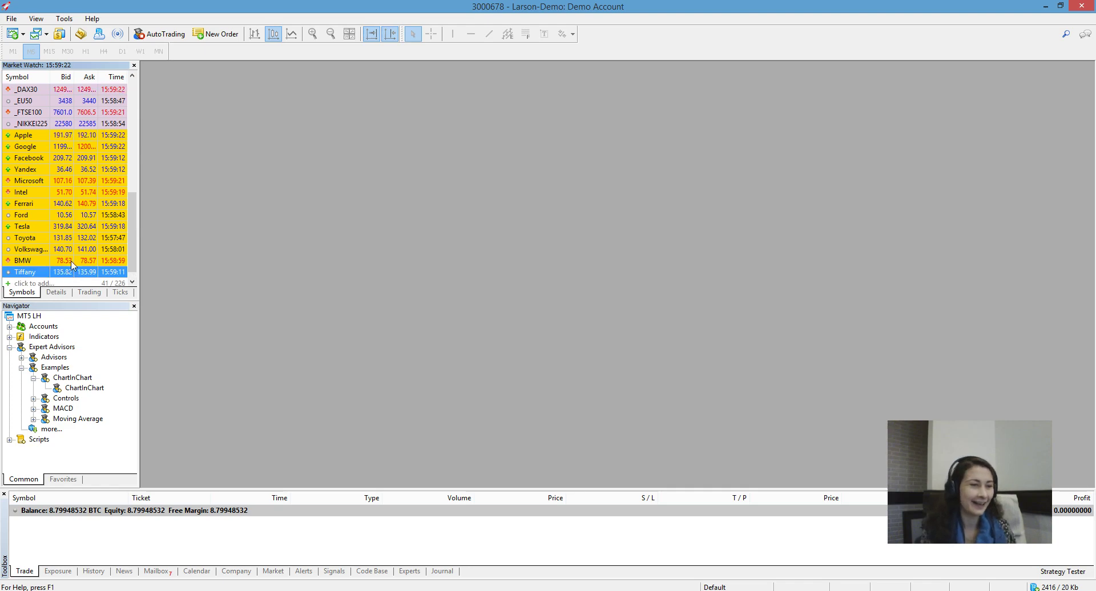
Drag the Ford row to sit just above Volkswagen in Market Watch.
drag(114, 215, 125, 237)
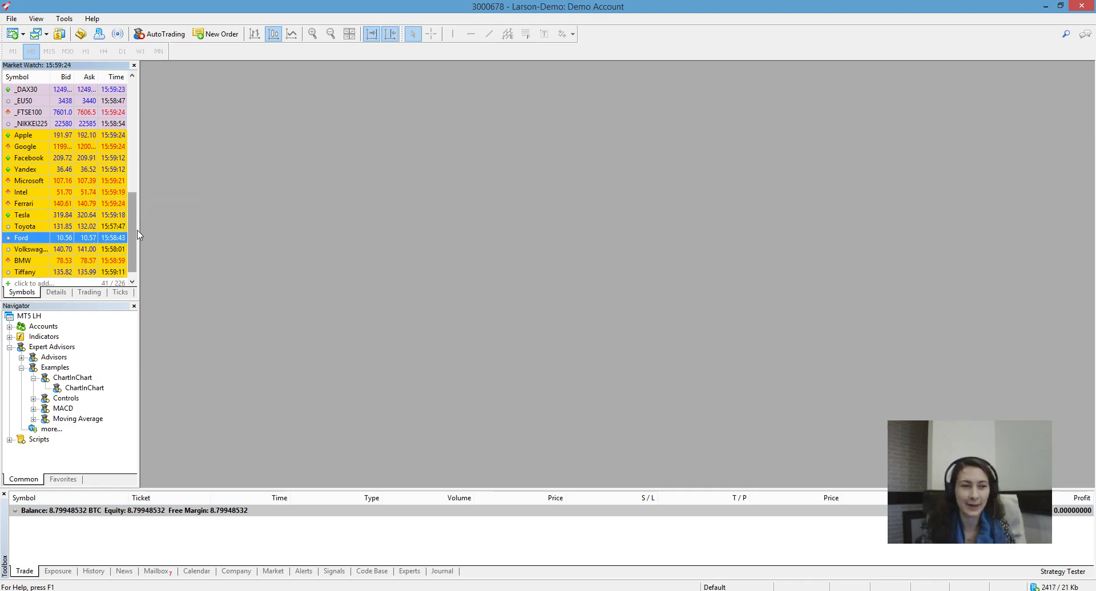
right_click(48, 155)
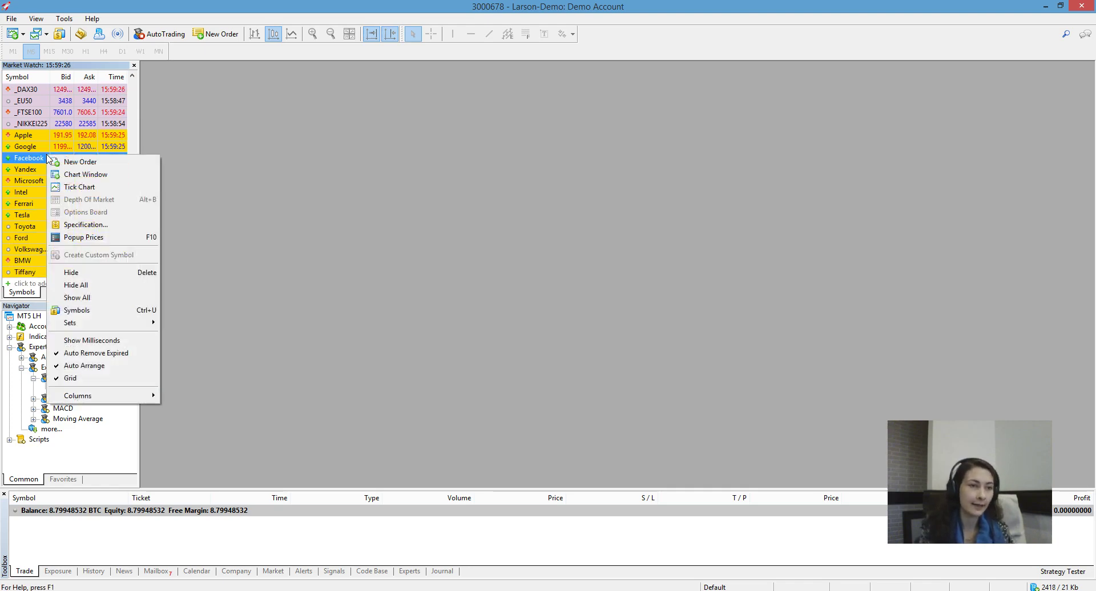
mouse_move(97, 325)
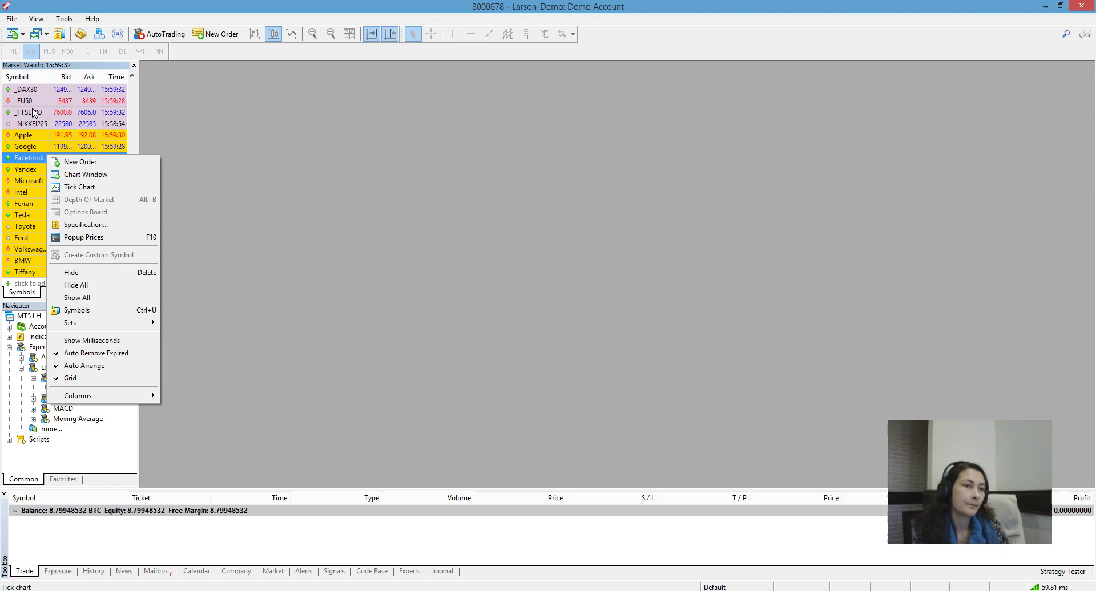
click(70, 79)
drag(131, 217, 132, 99)
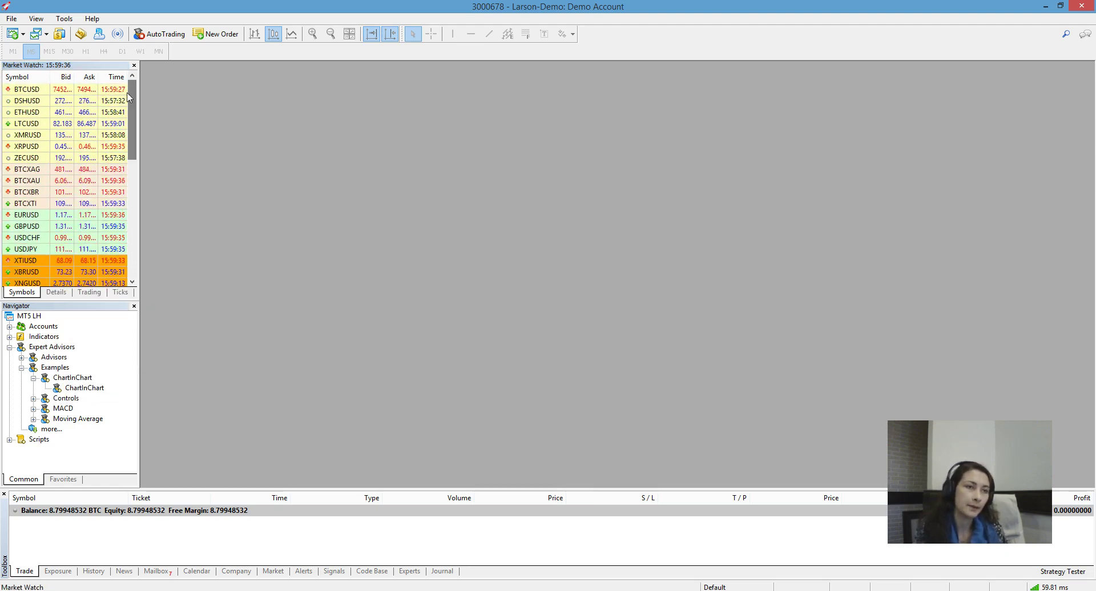
Review the BTCUSD contract specification, then close it.
right_click(27, 92)
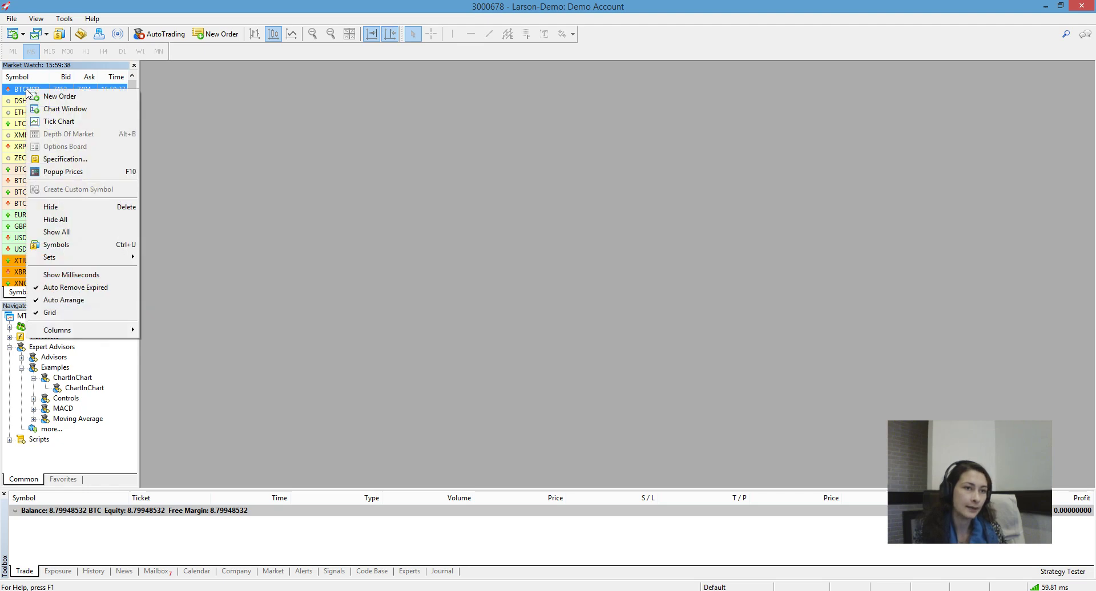
click(83, 160)
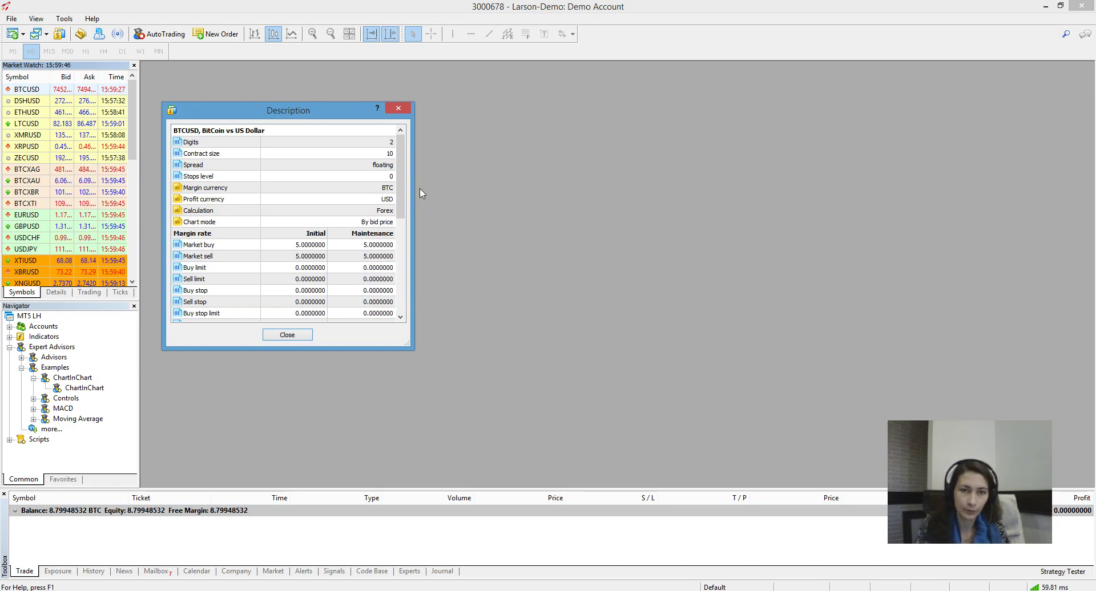
drag(404, 165, 405, 278)
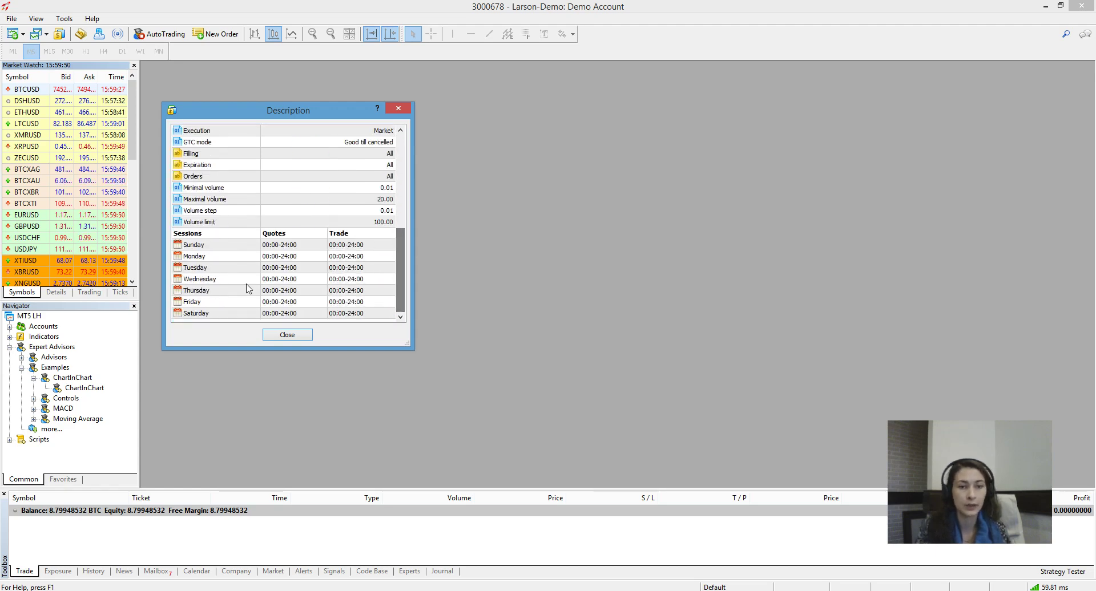
click(283, 335)
Open Tiffany's specification, scroll to its trading sessions, then close it.
scroll(117, 266, down, 8)
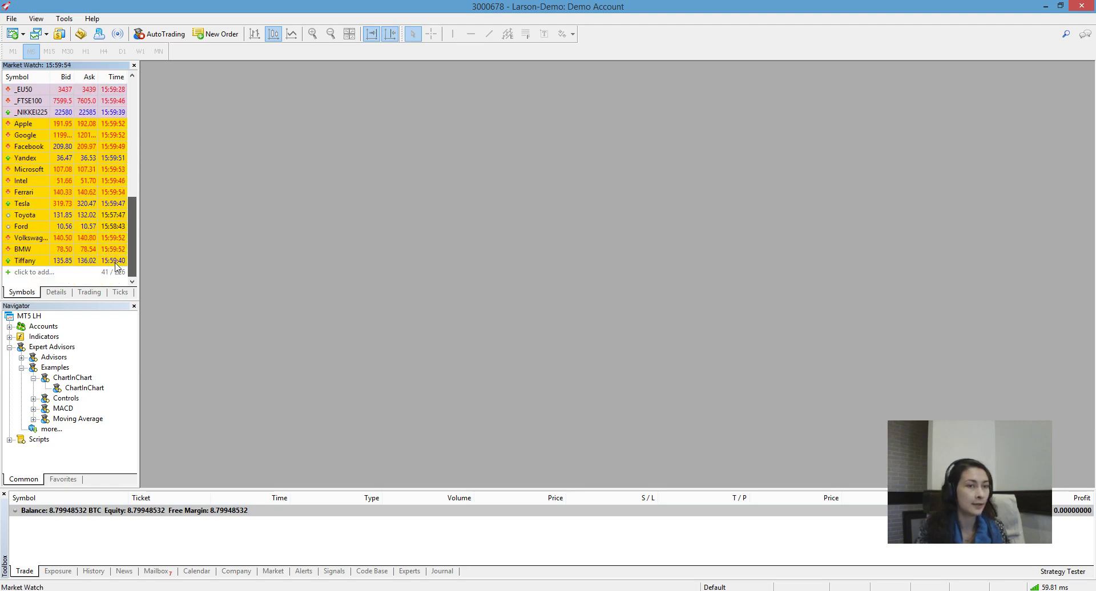
right_click(27, 262)
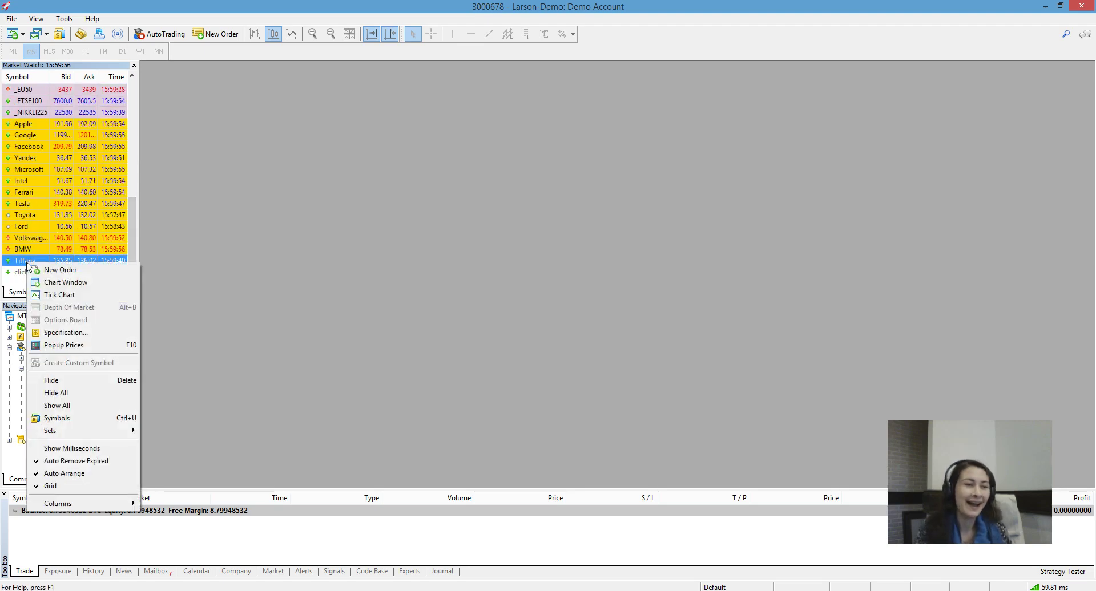
click(80, 333)
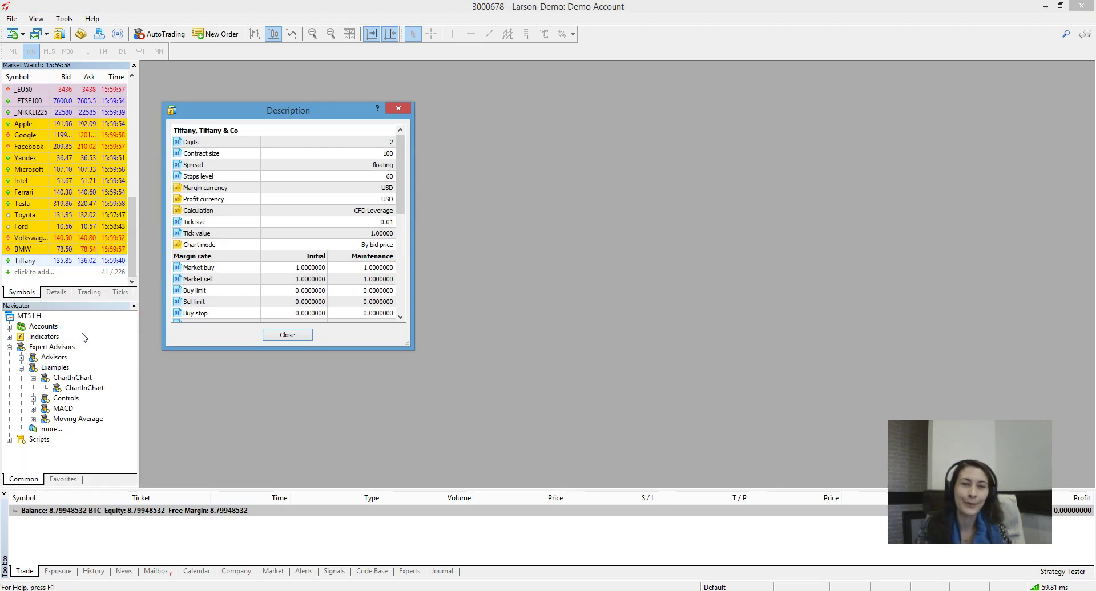
scroll(313, 287, down, 10)
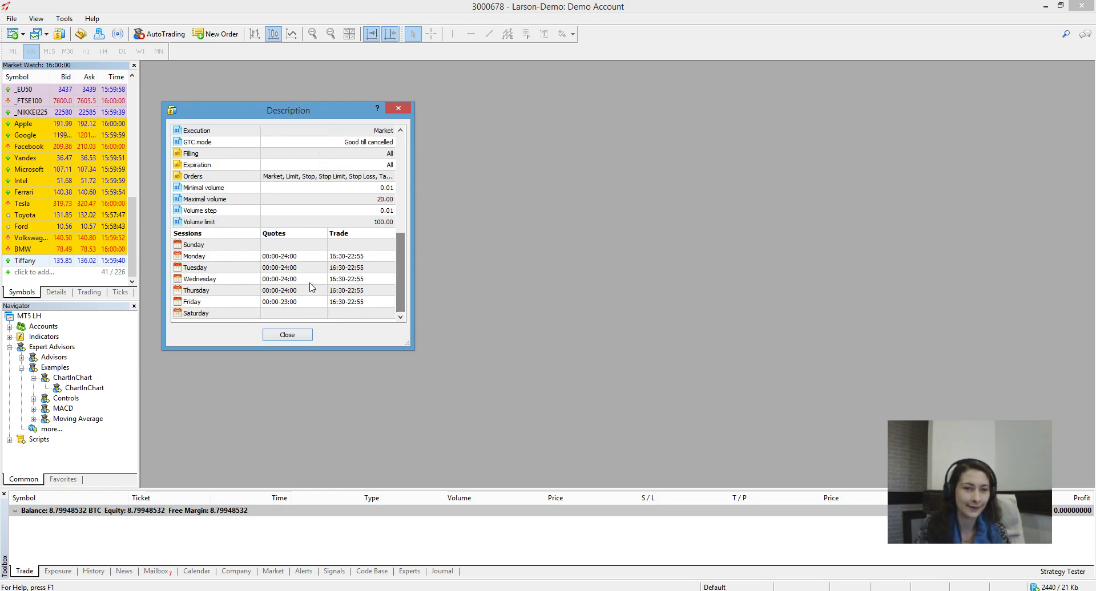
click(281, 337)
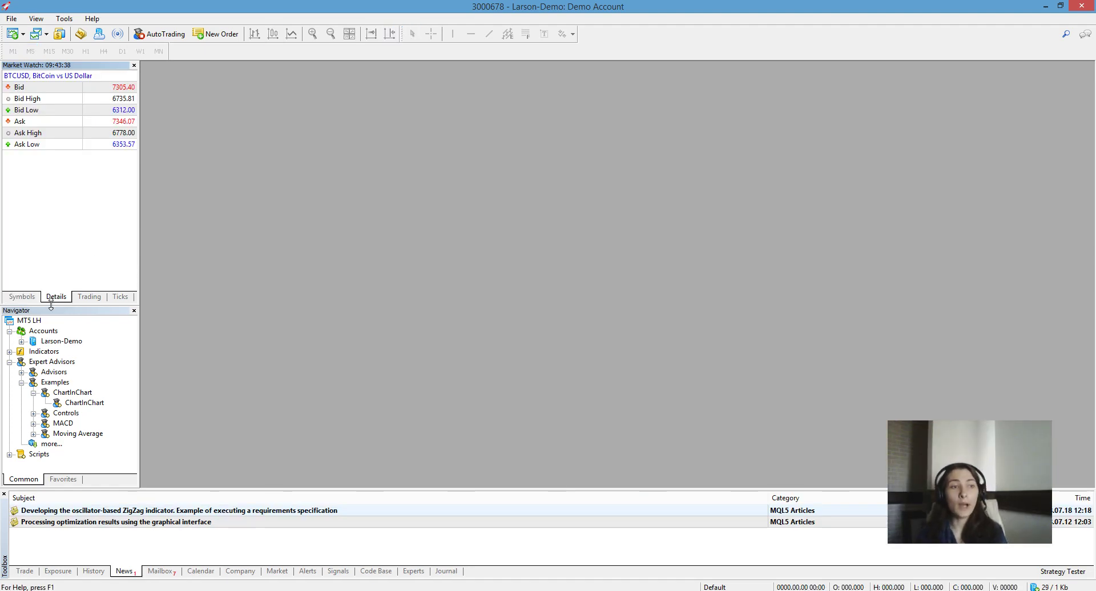
Switch Market Watch to the Symbols tab and bring up BTCUSD's context menu for a chart.
click(22, 297)
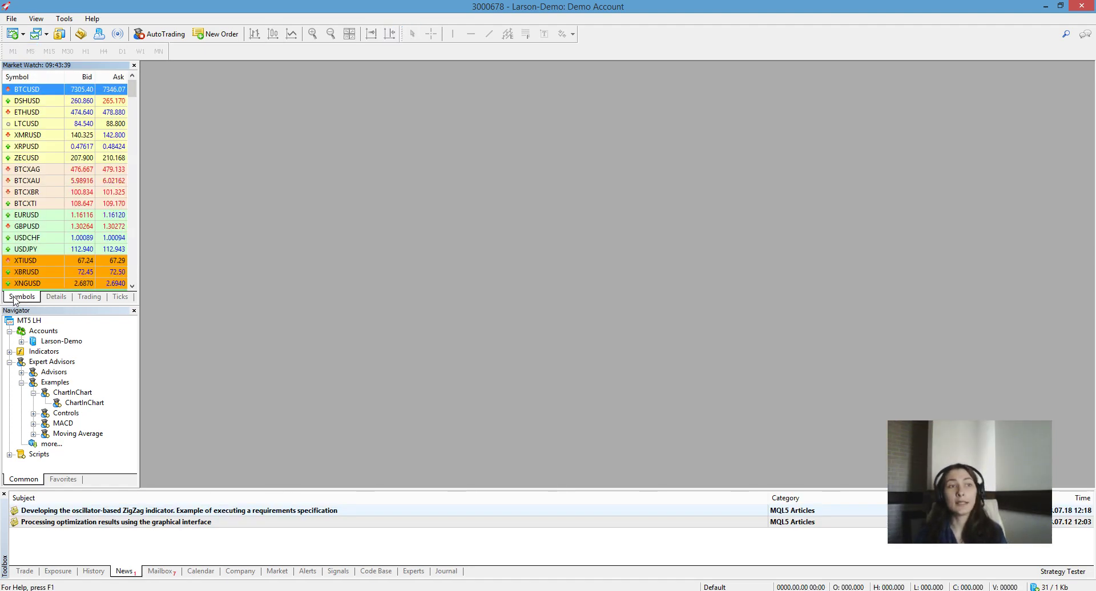
right_click(29, 97)
Open and enlarge the BTCUSD chart, set it to M5, and show Market Watch's Trading panels.
click(59, 114)
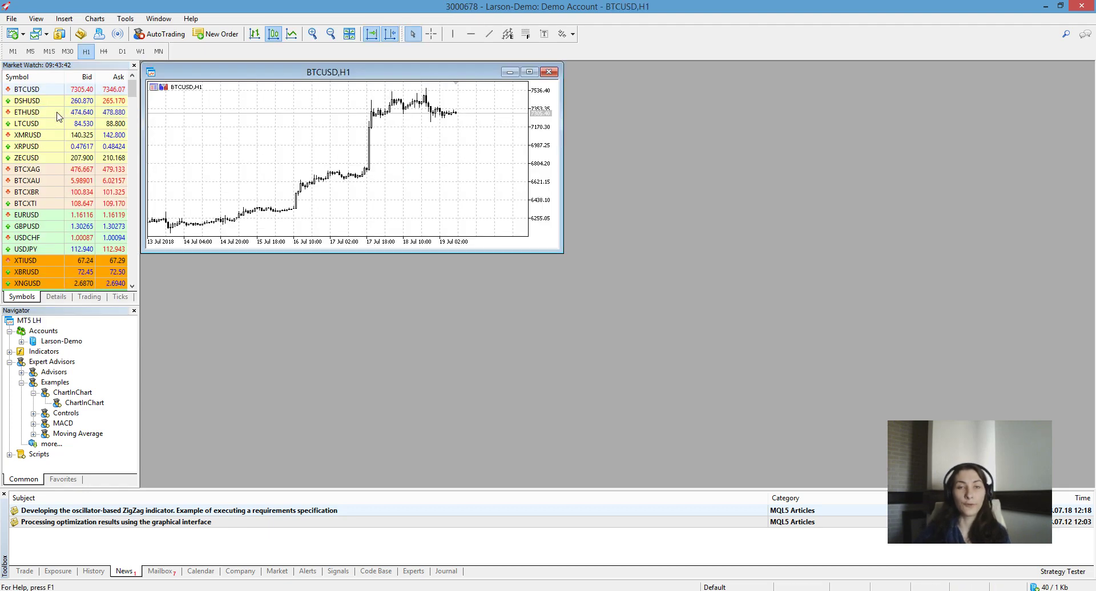
drag(563, 253, 706, 423)
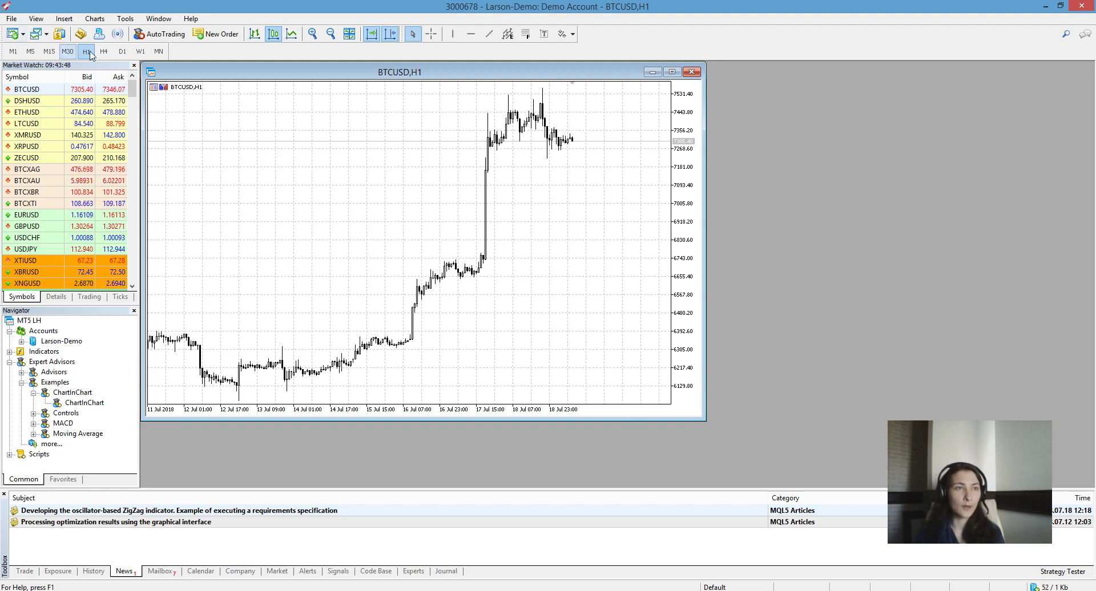
click(68, 51)
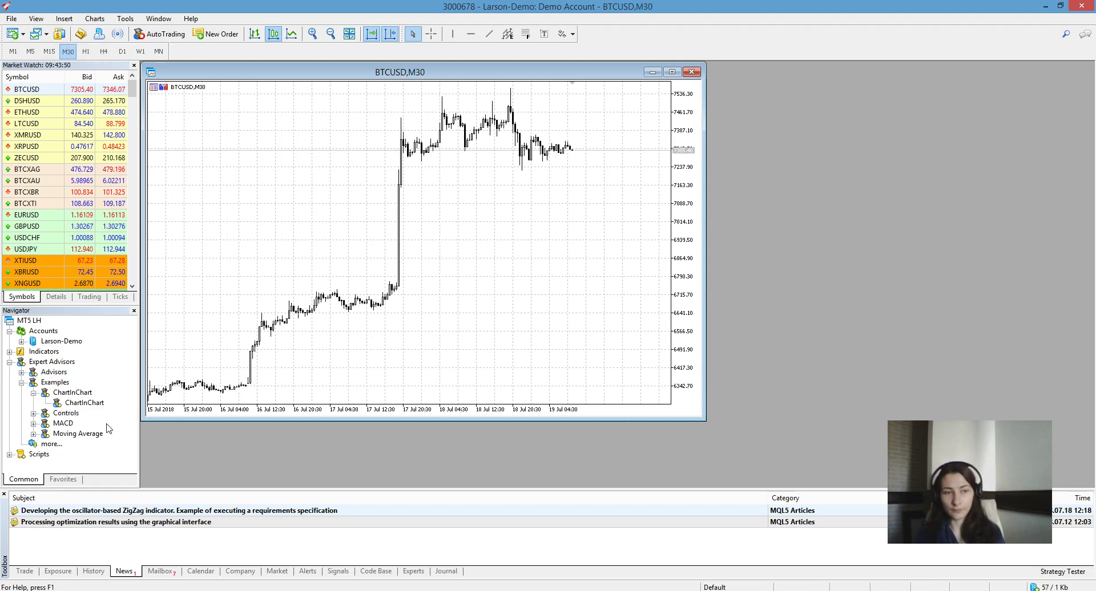
click(48, 53)
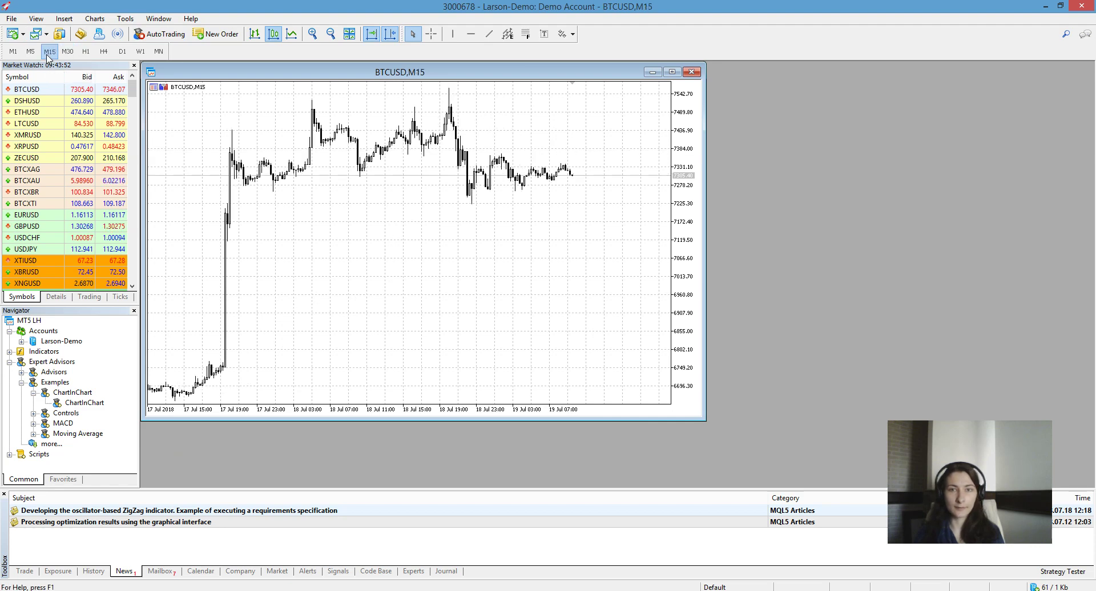
click(31, 52)
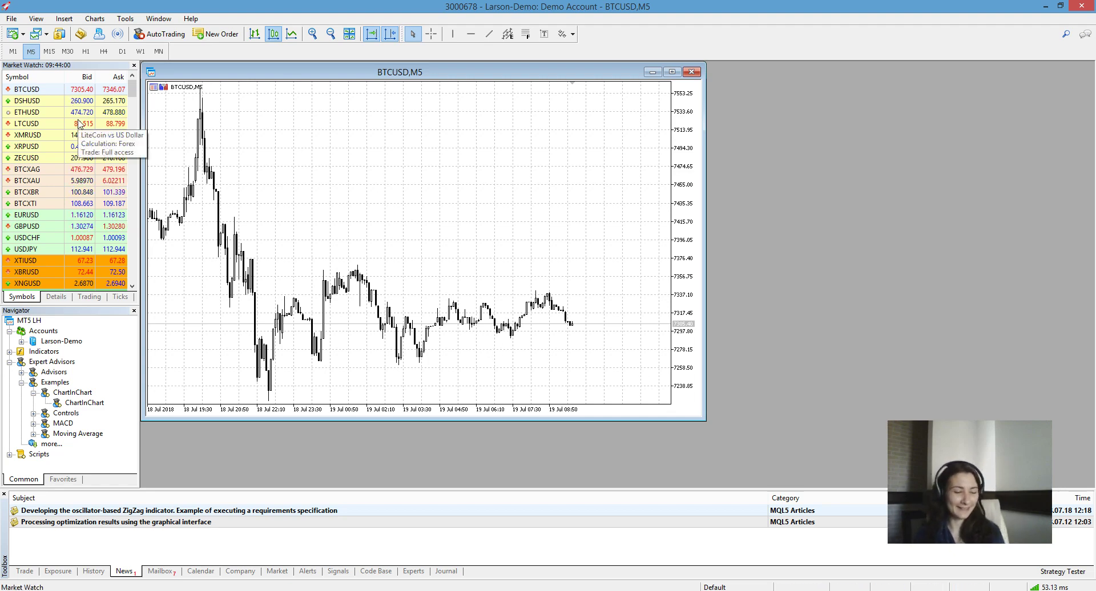
click(55, 297)
click(86, 298)
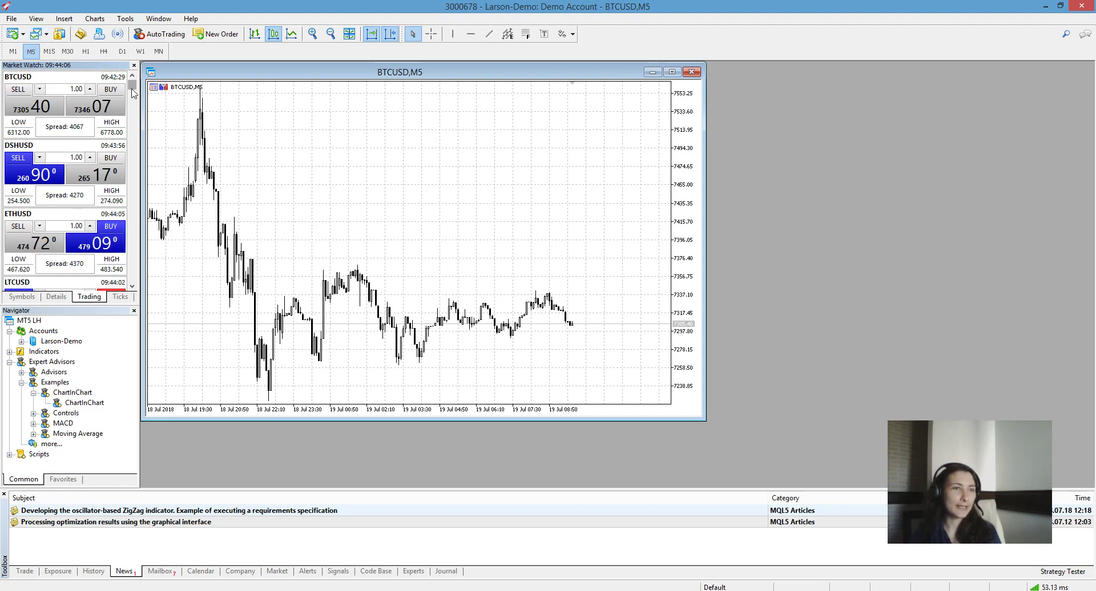
Open and cancel BTCUSD orders from the trading panel, and enable One Click Trading on the chart.
drag(131, 91, 134, 115)
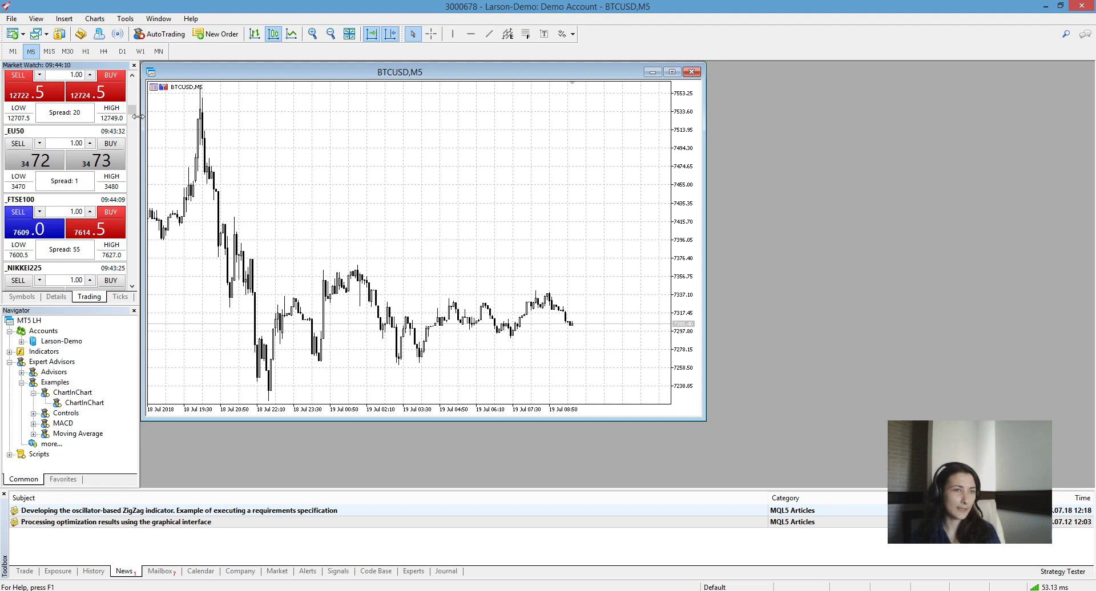
drag(132, 112, 138, 76)
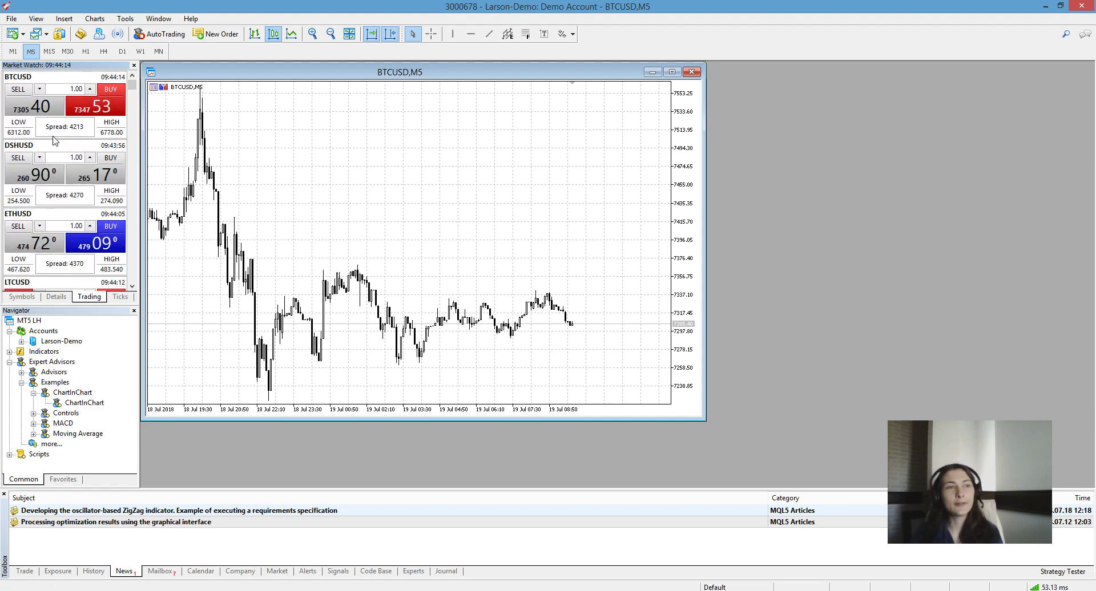
click(95, 105)
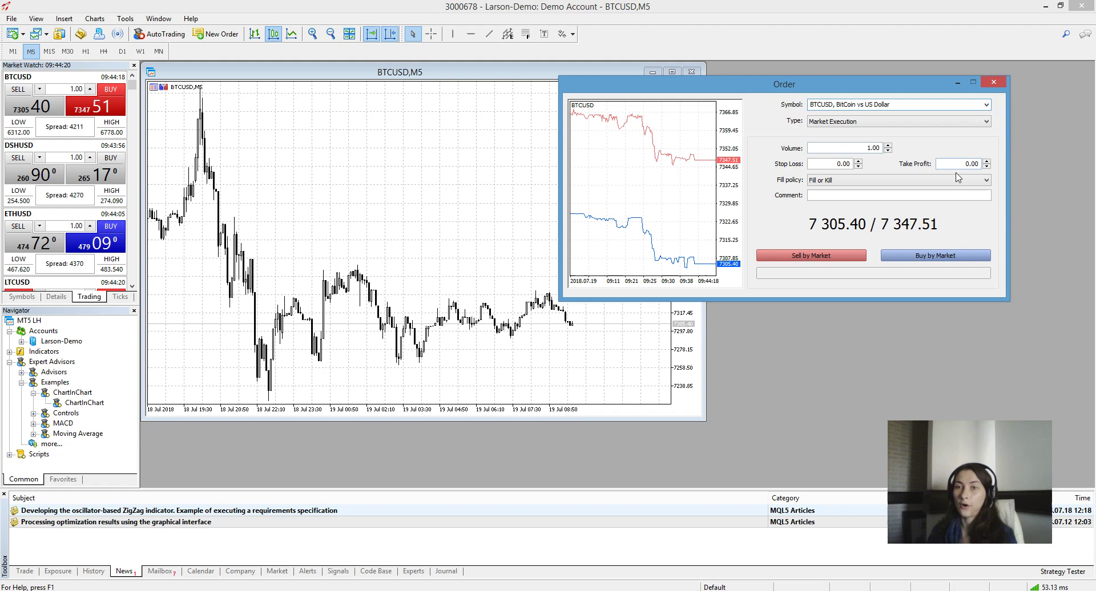
click(1003, 85)
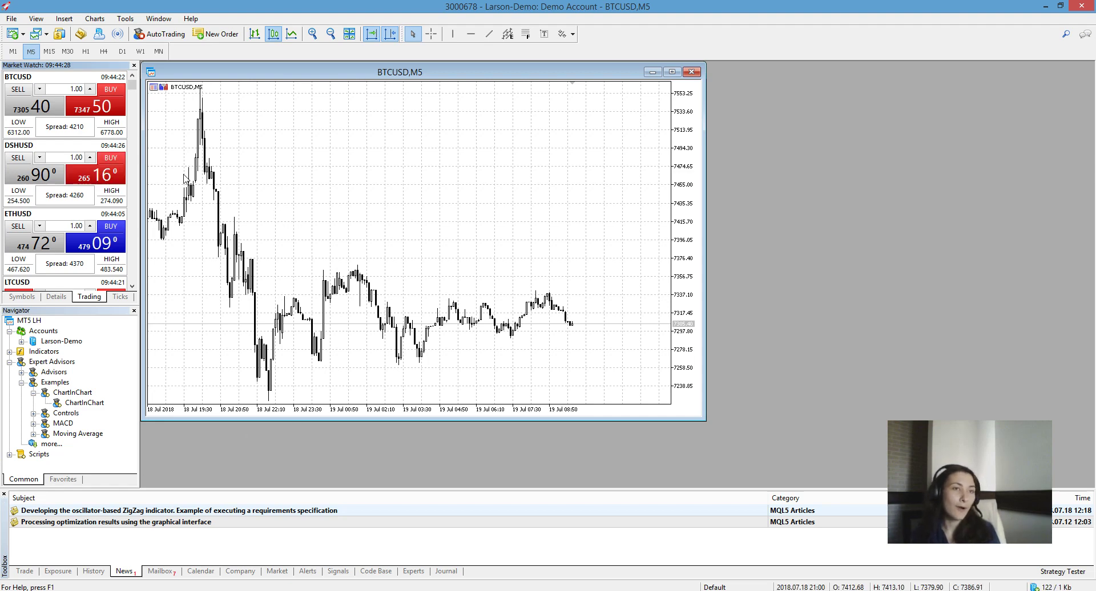
double_click(99, 118)
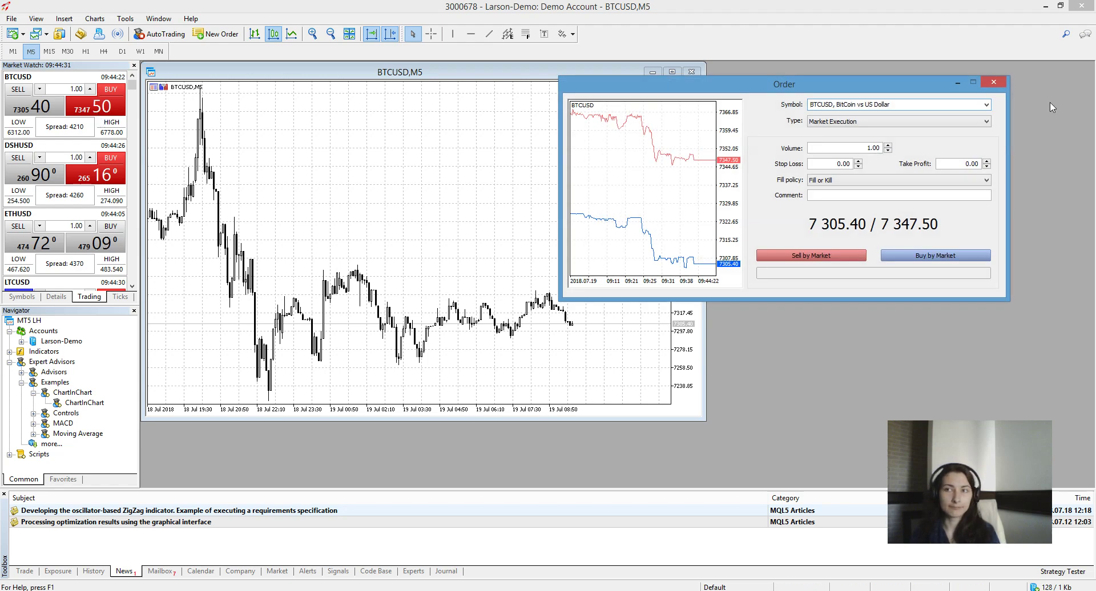
click(994, 81)
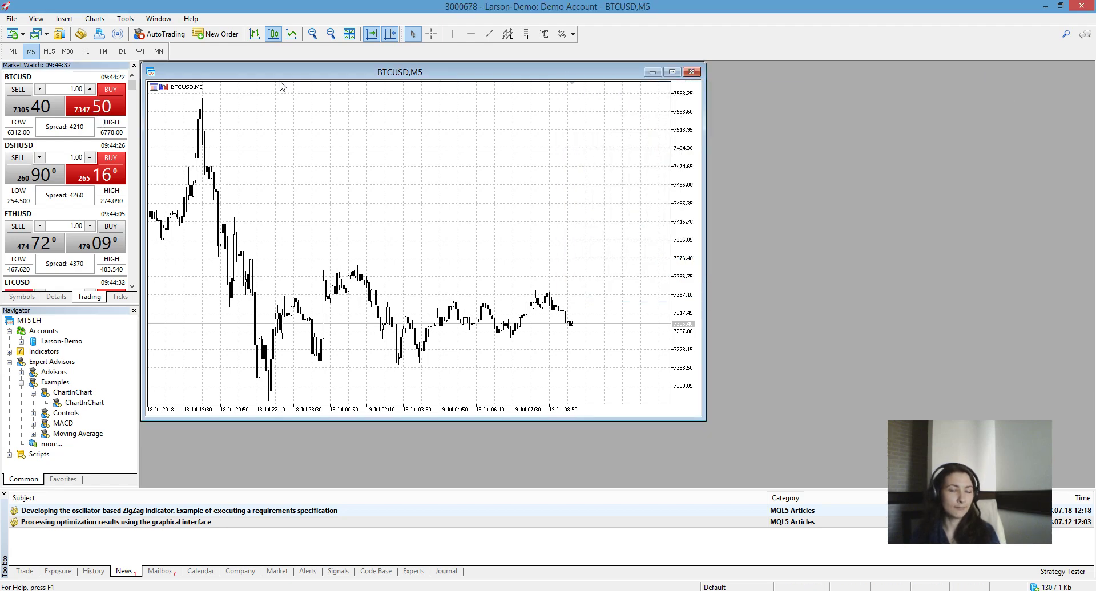
click(164, 88)
Open and cancel the Order window via F9 and Tools > New Order.
key(F9)
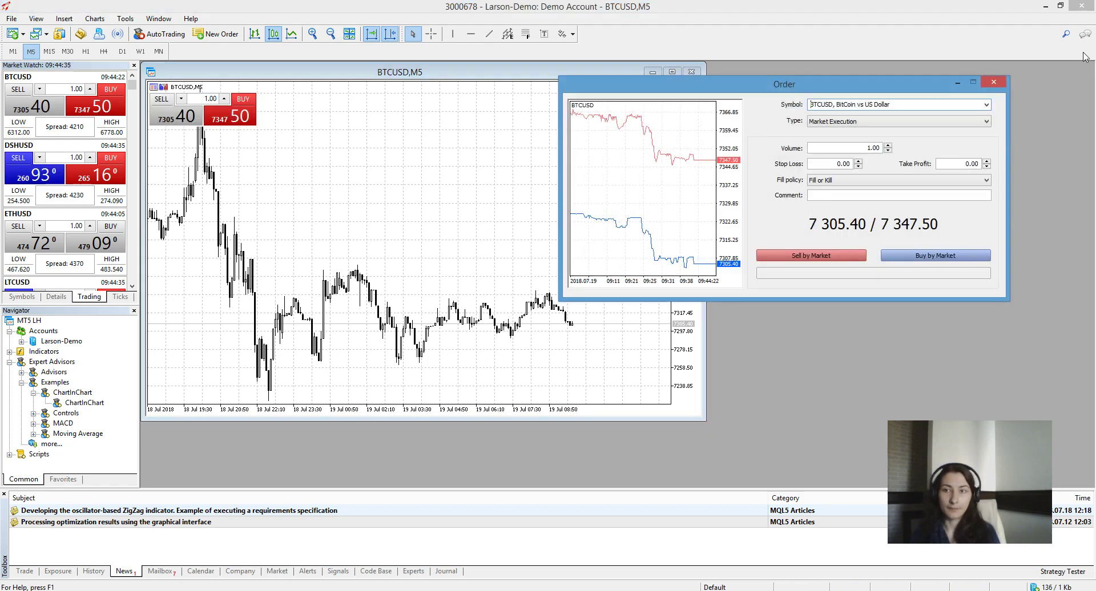
click(994, 82)
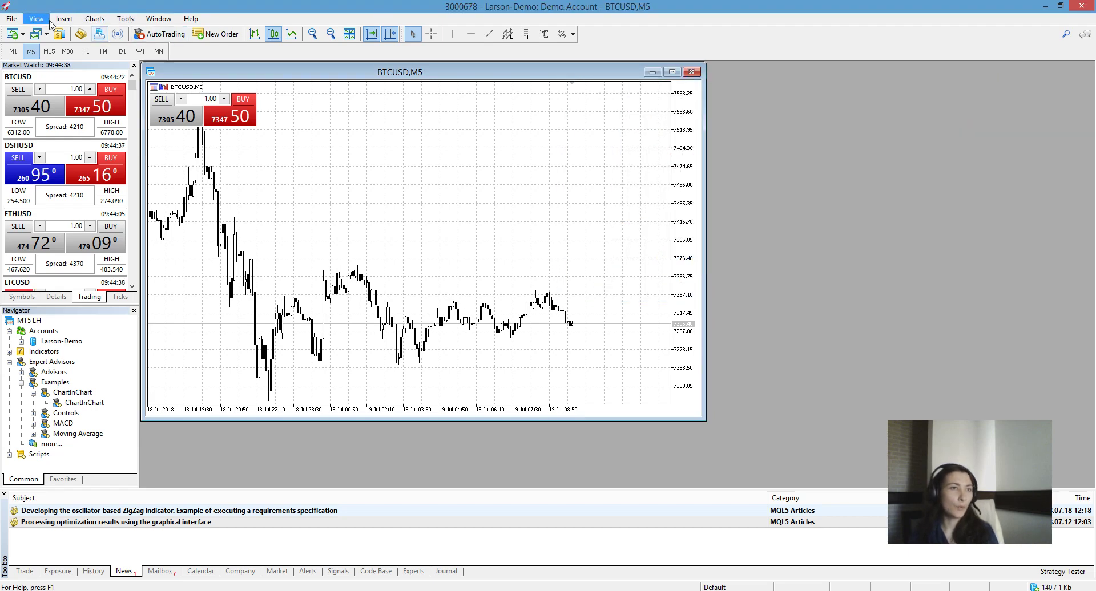
click(123, 18)
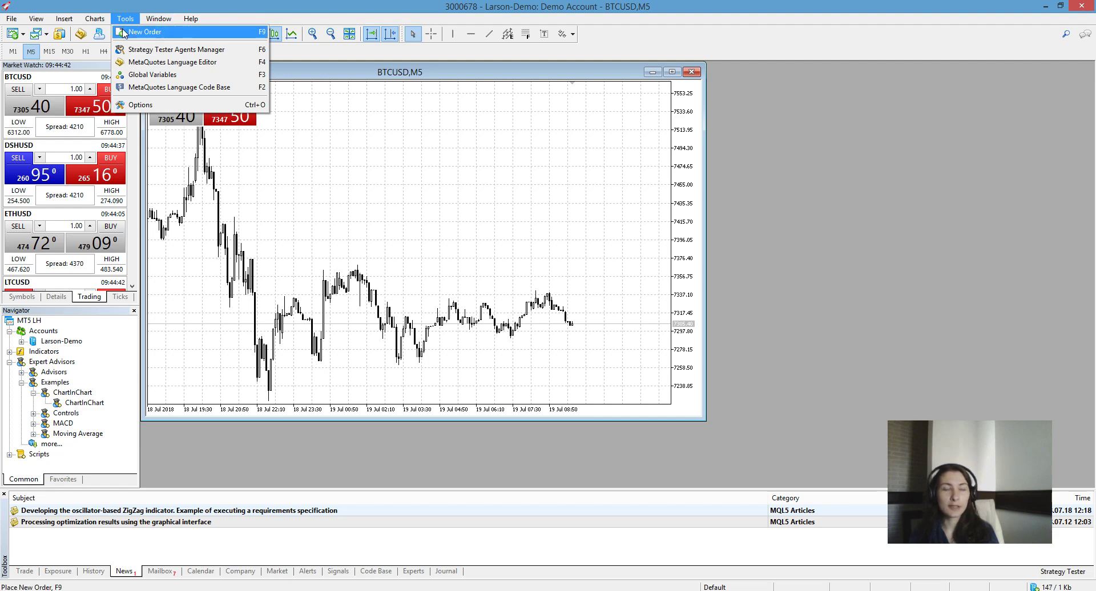
click(160, 36)
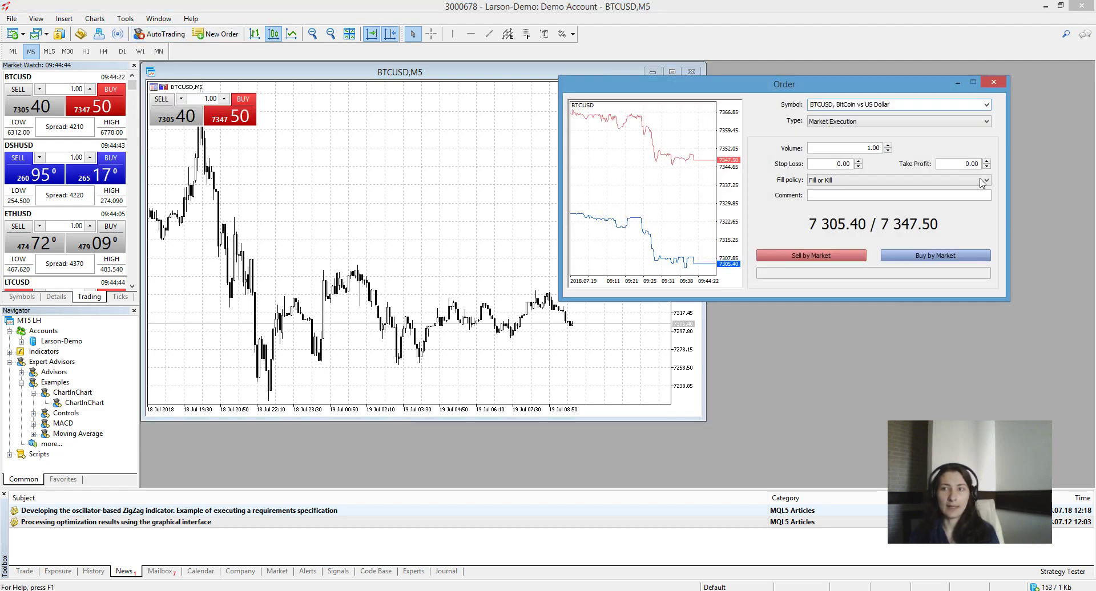
click(994, 81)
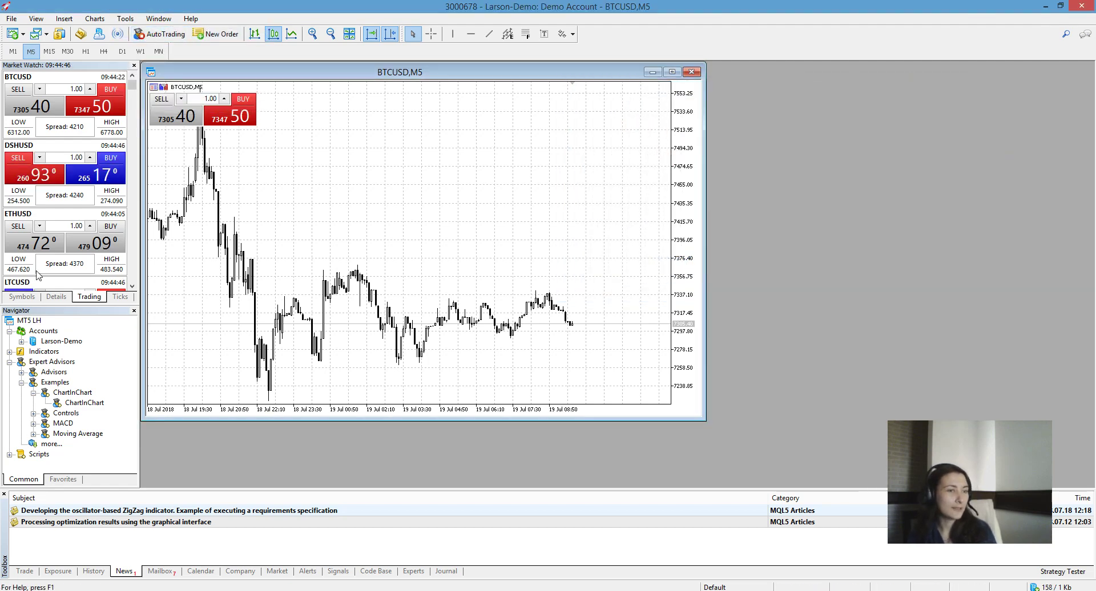
Return Market Watch to the Symbols list, then open and cancel a BTCUSD New Order.
click(21, 298)
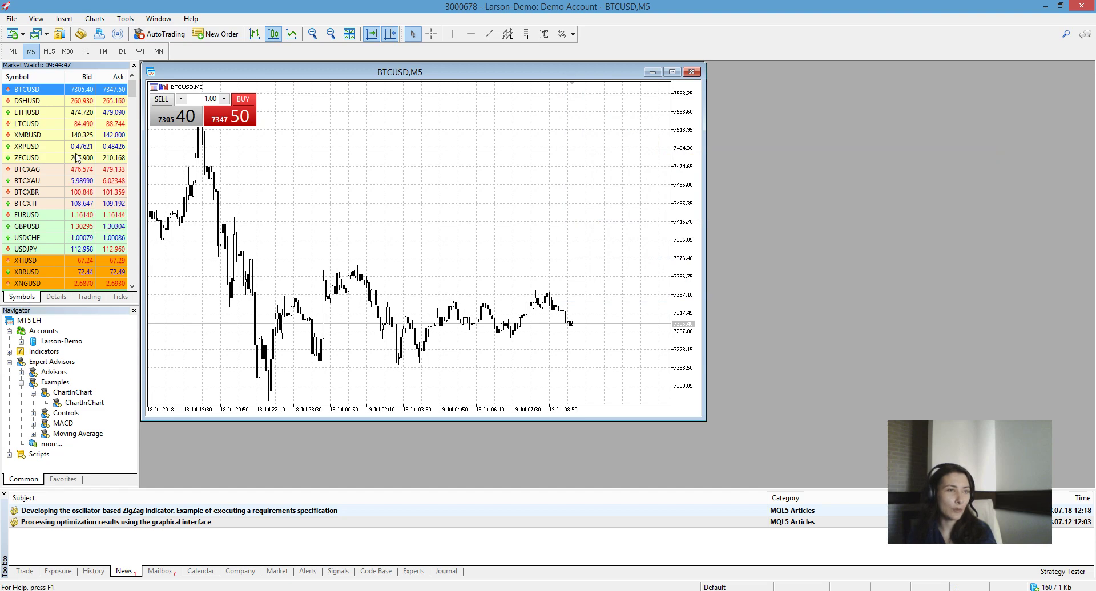
right_click(40, 90)
click(52, 98)
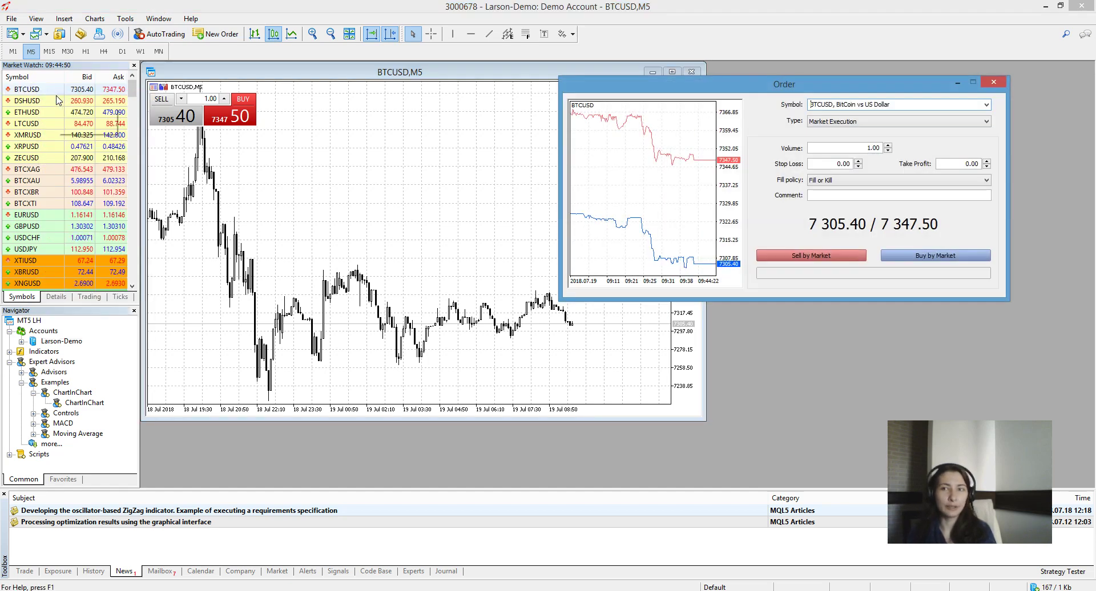
click(994, 81)
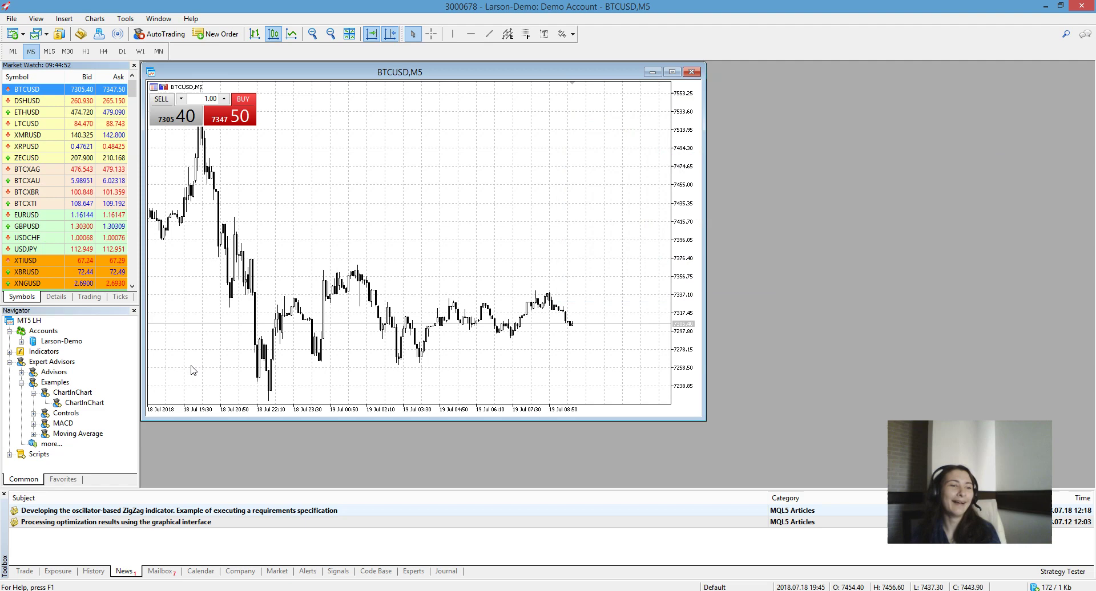
View the BTCUSD tick chart in Market Watch and collapse the expanded Navigator branches.
click(120, 297)
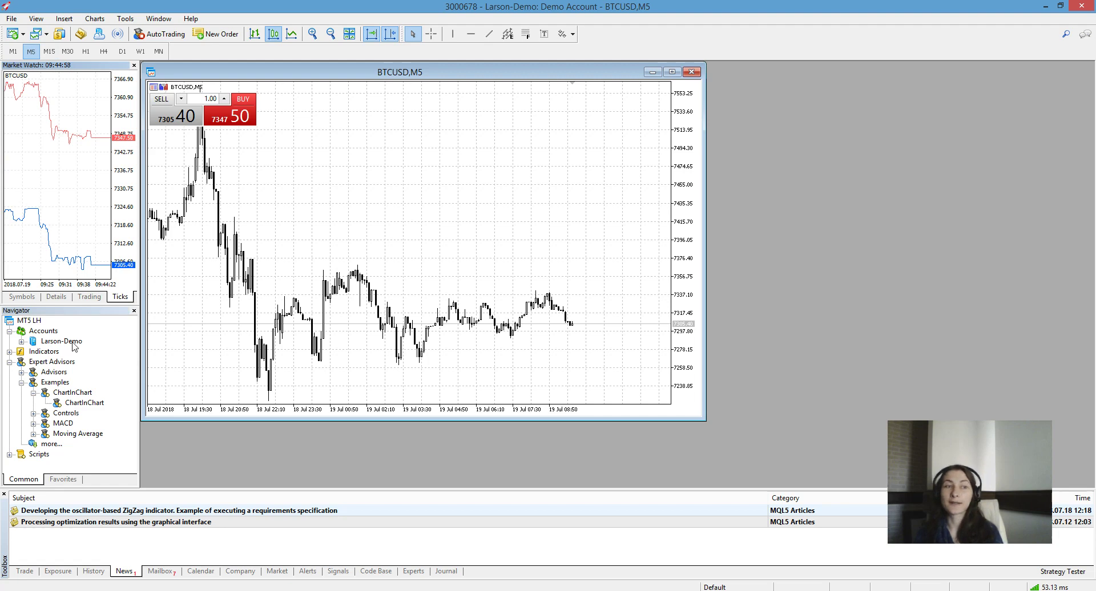
click(22, 297)
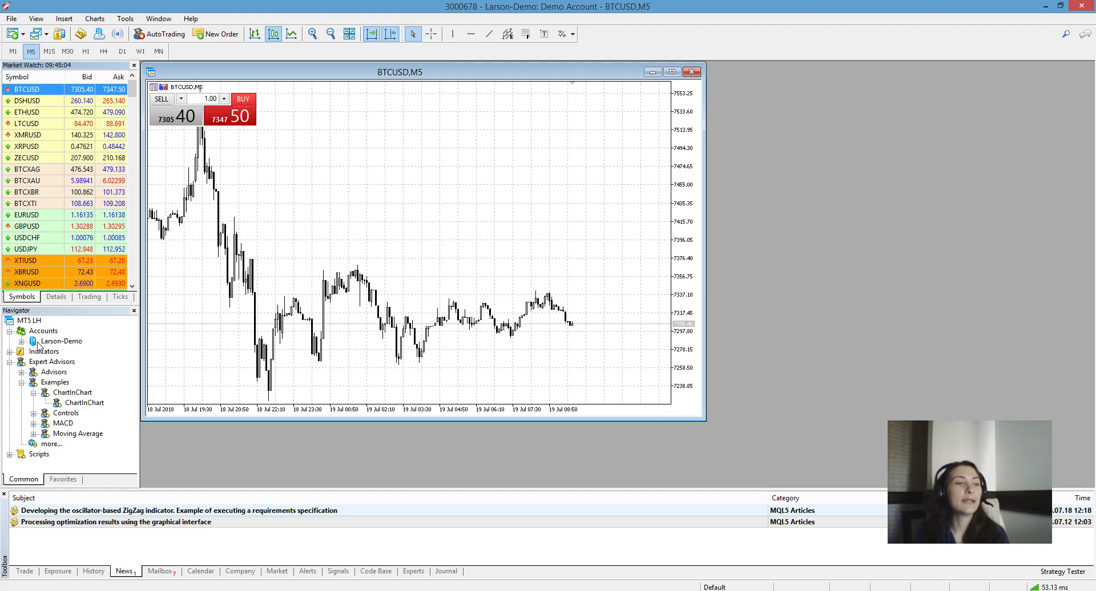
click(9, 331)
click(9, 352)
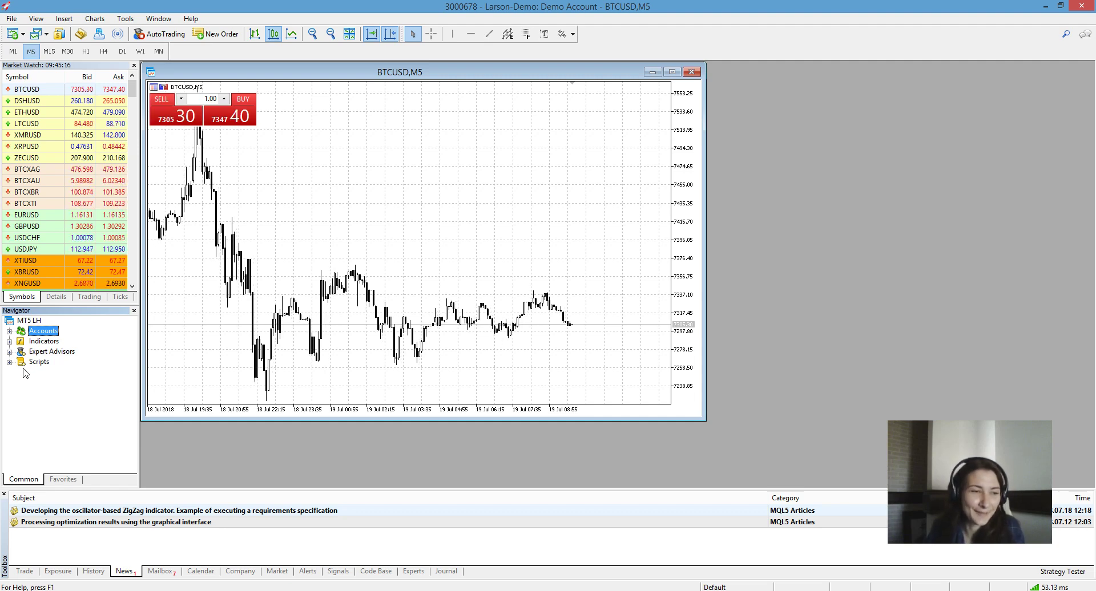
Peek at the example Scripts, then expand Accounts to list the demo account.
click(9, 362)
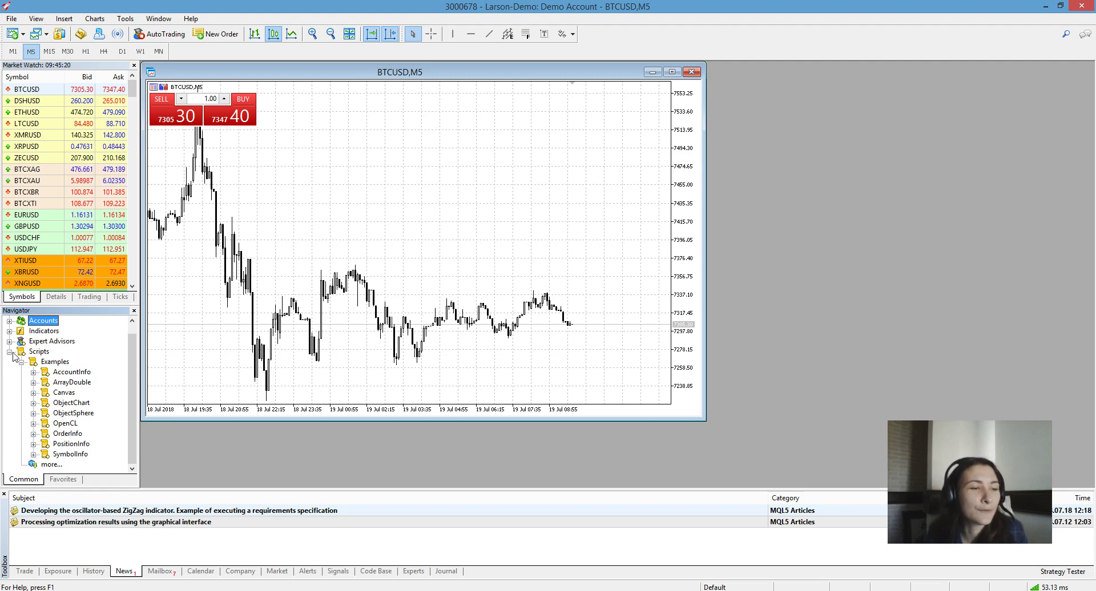
click(10, 353)
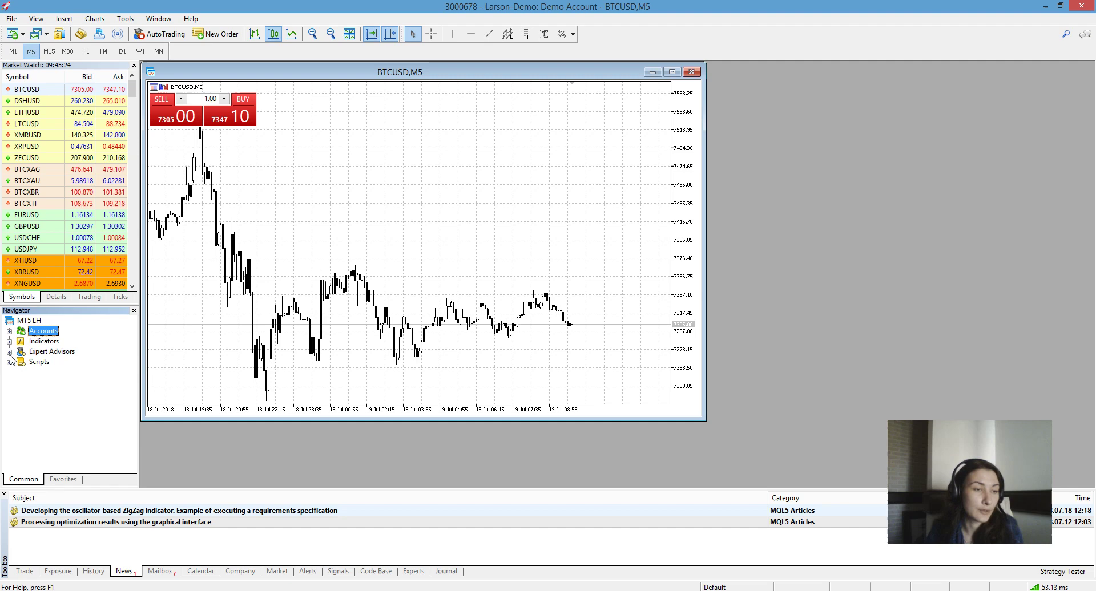
click(9, 331)
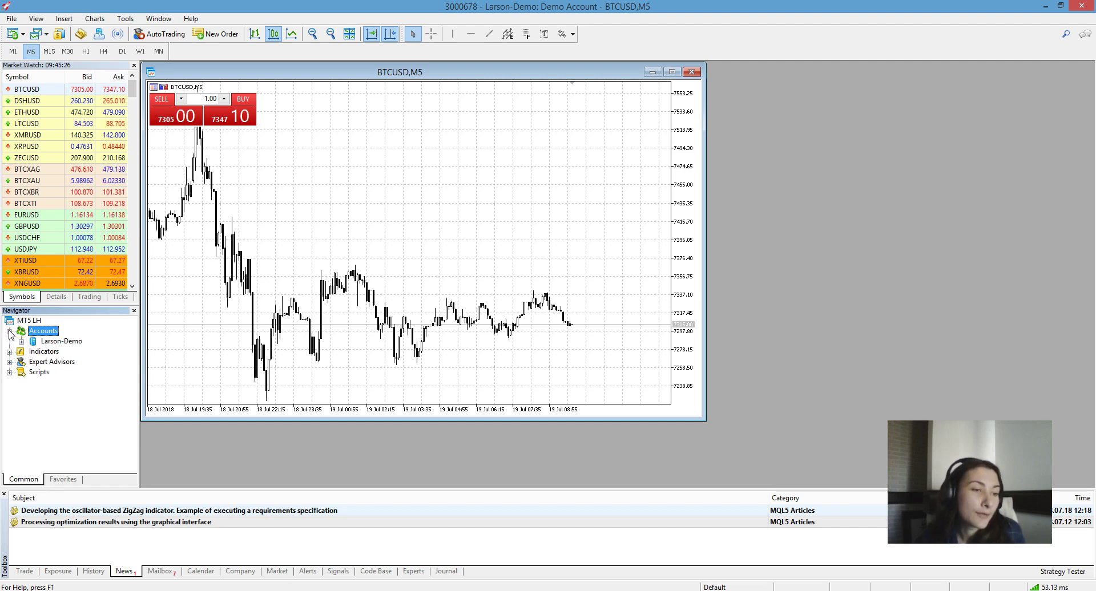
click(20, 343)
click(20, 343)
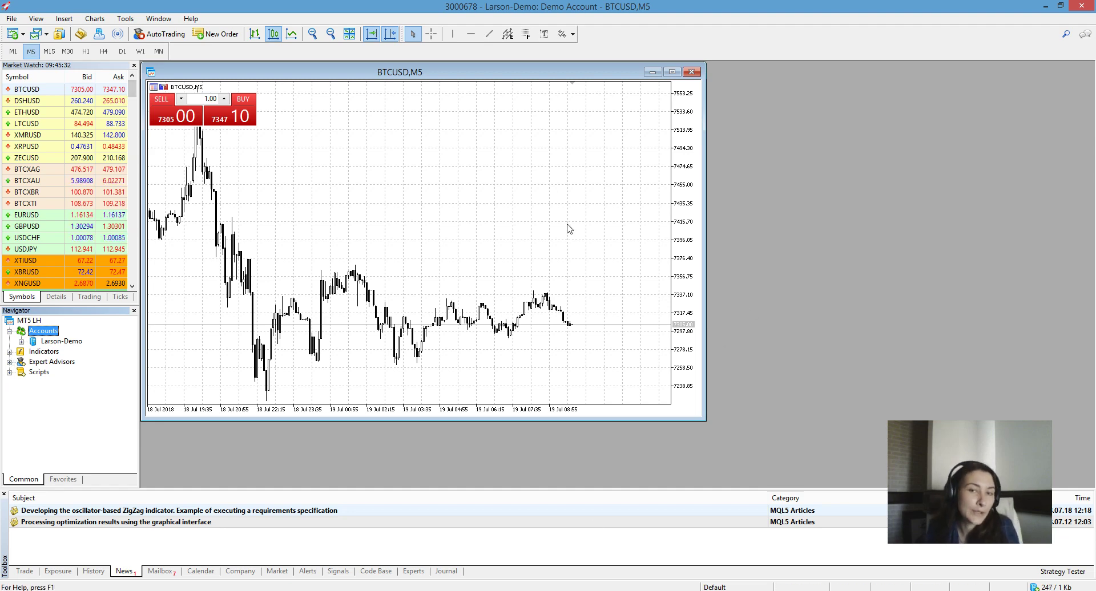
click(10, 352)
right_click(93, 343)
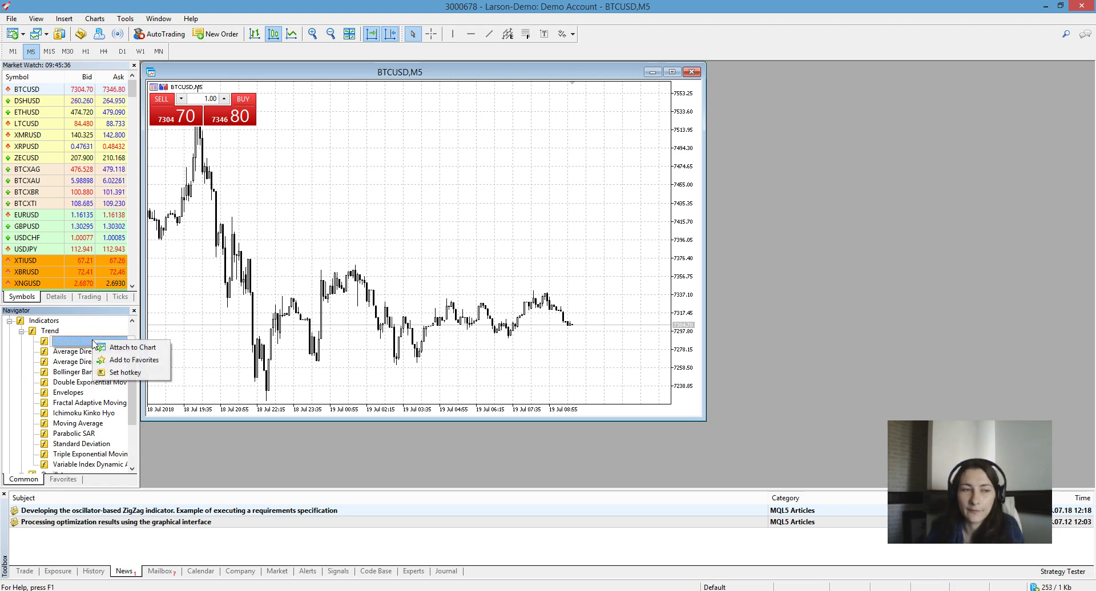
click(116, 348)
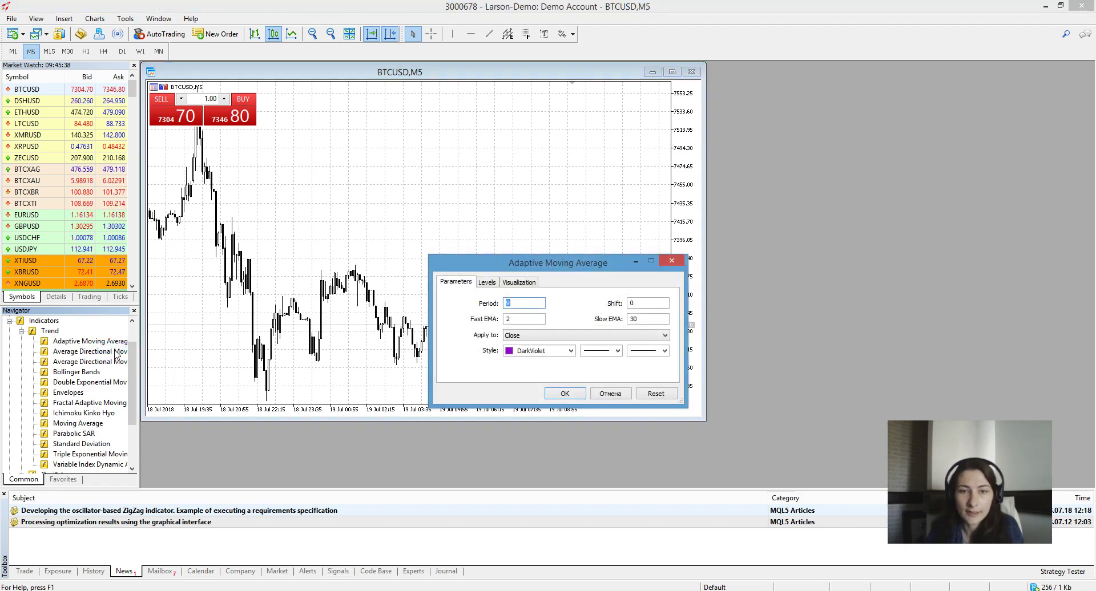
click(571, 351)
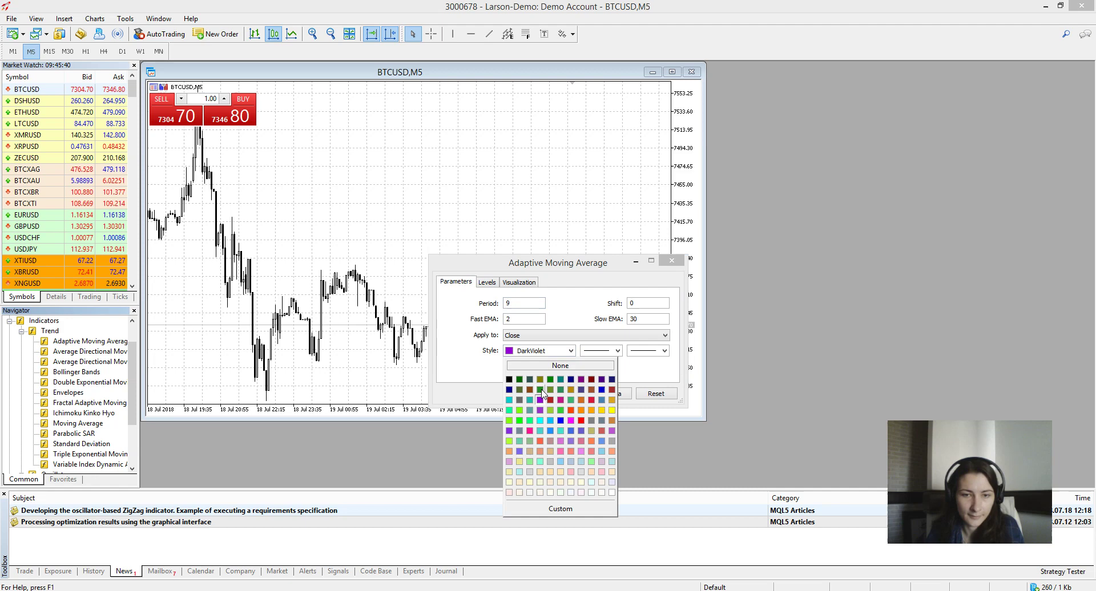
click(509, 400)
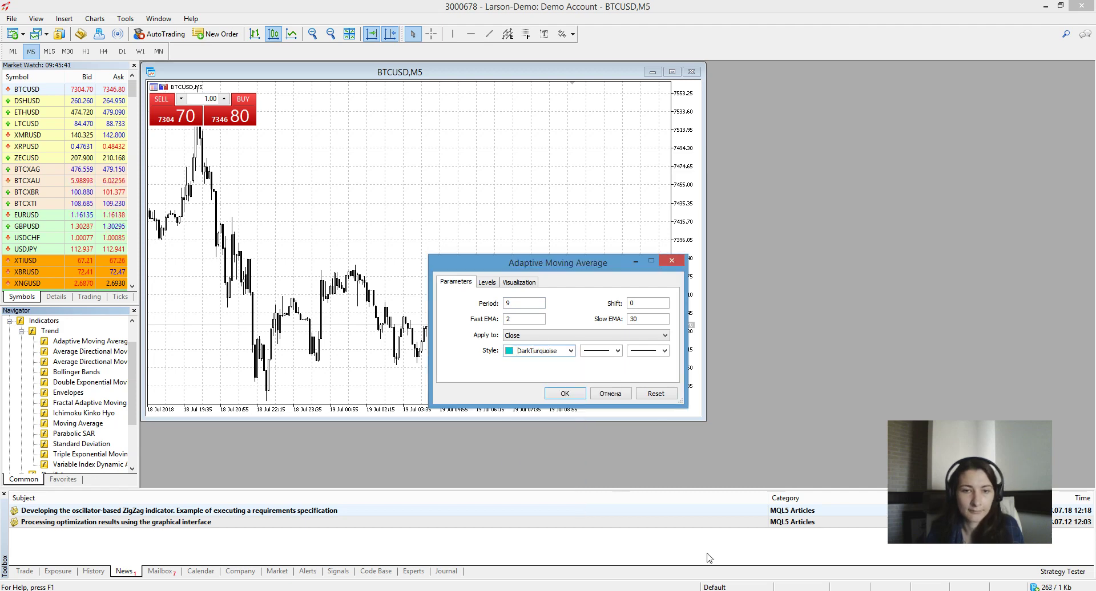
click(564, 394)
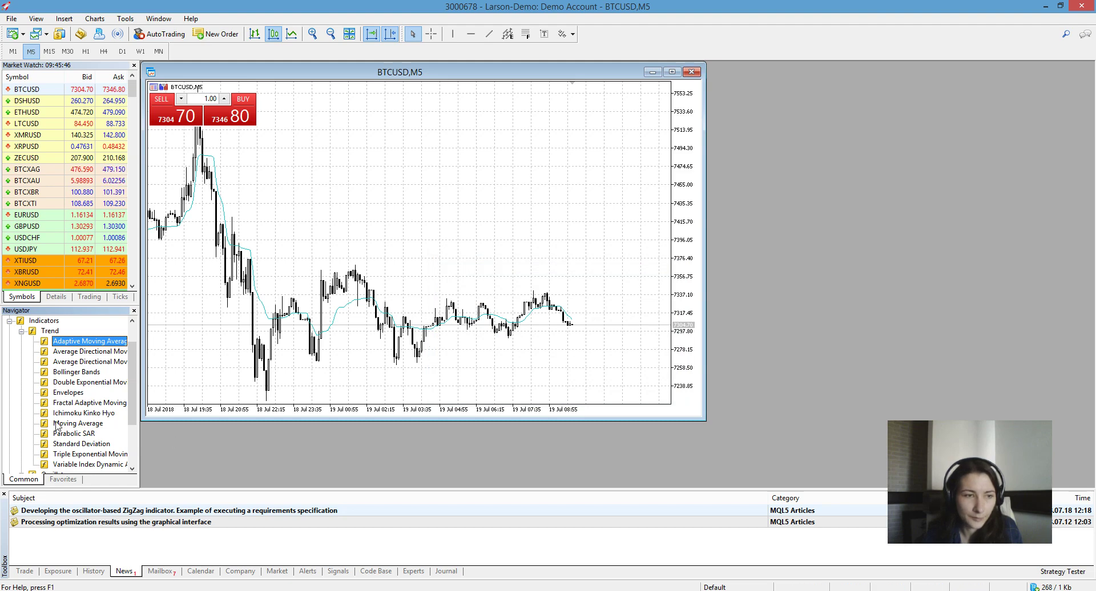
scroll(108, 374, down, 1)
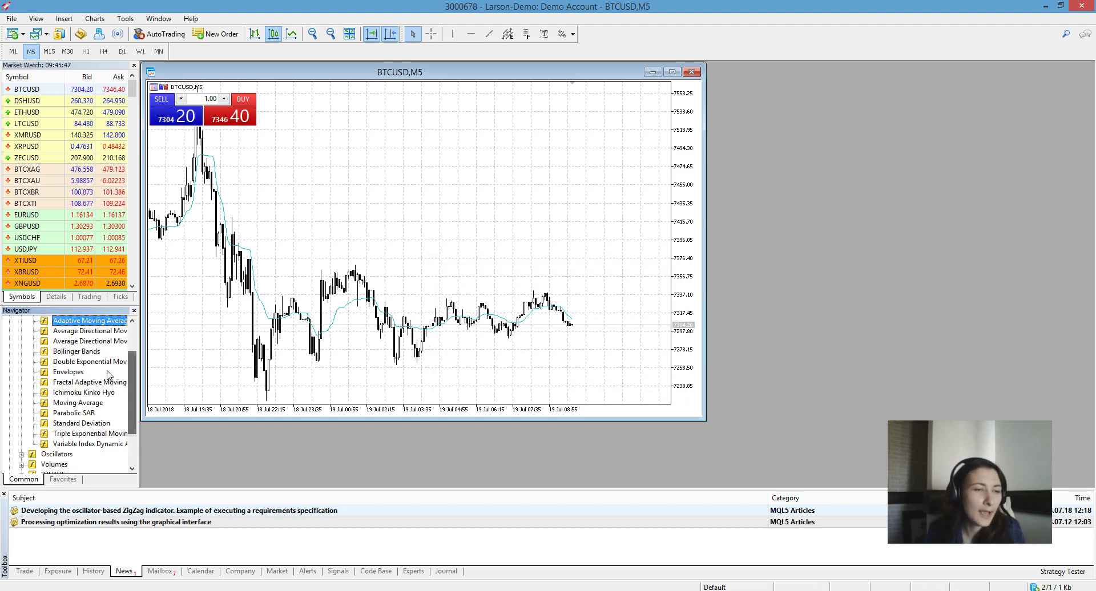
right_click(69, 373)
click(84, 384)
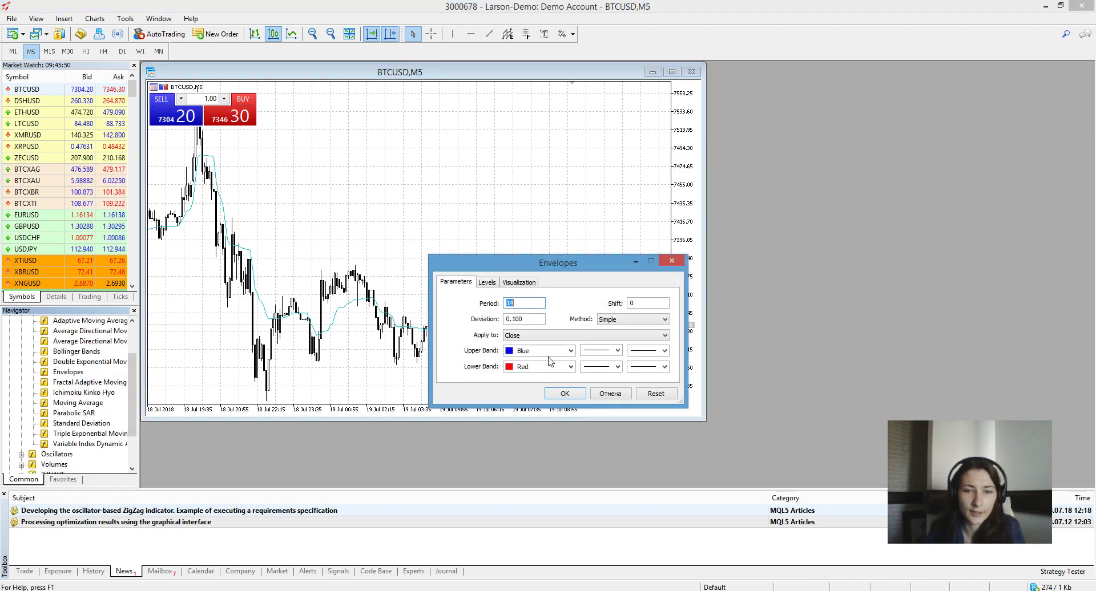
click(564, 394)
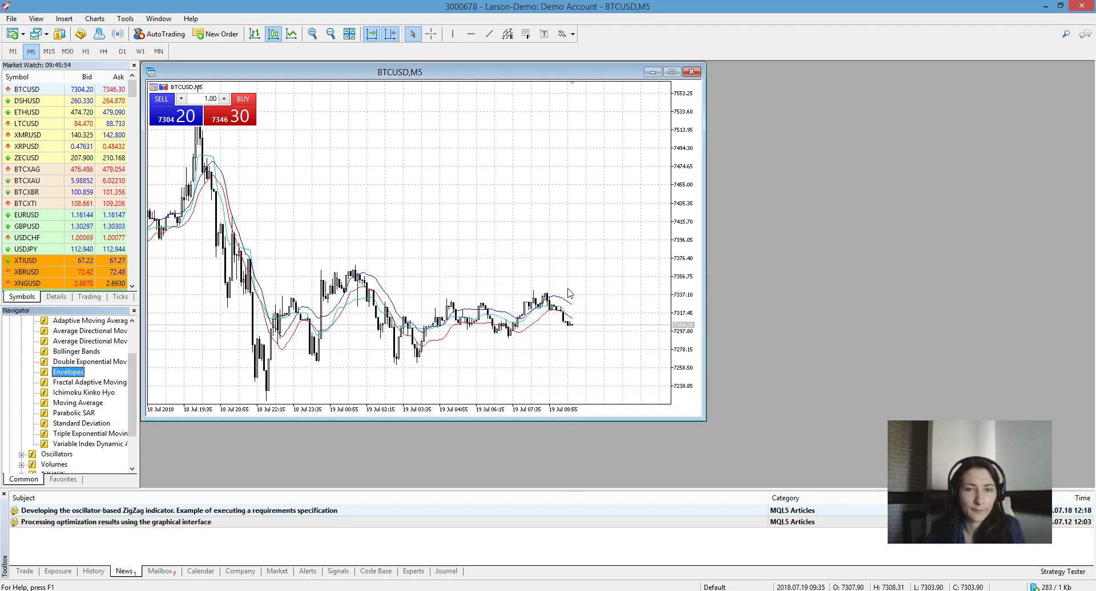
right_click(532, 286)
key(Escape)
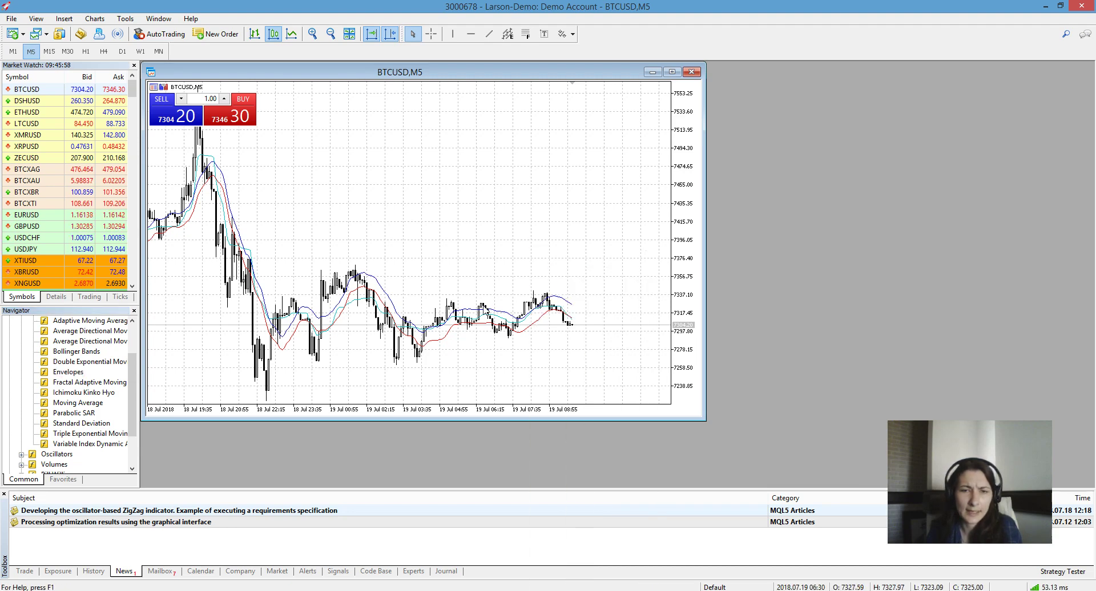
right_click(483, 302)
click(514, 345)
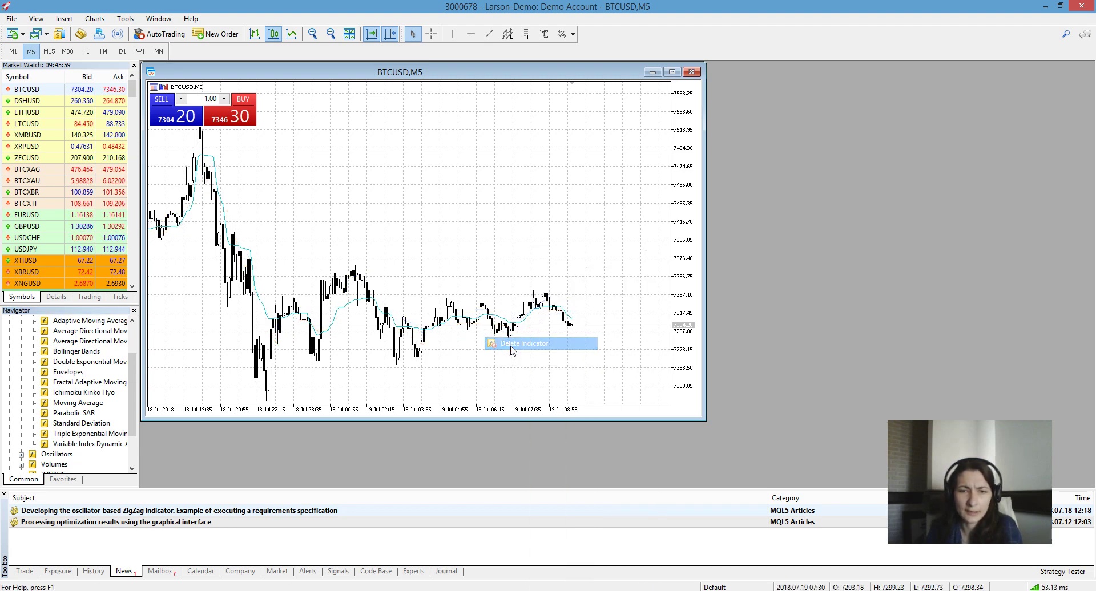
right_click(523, 320)
key(Escape)
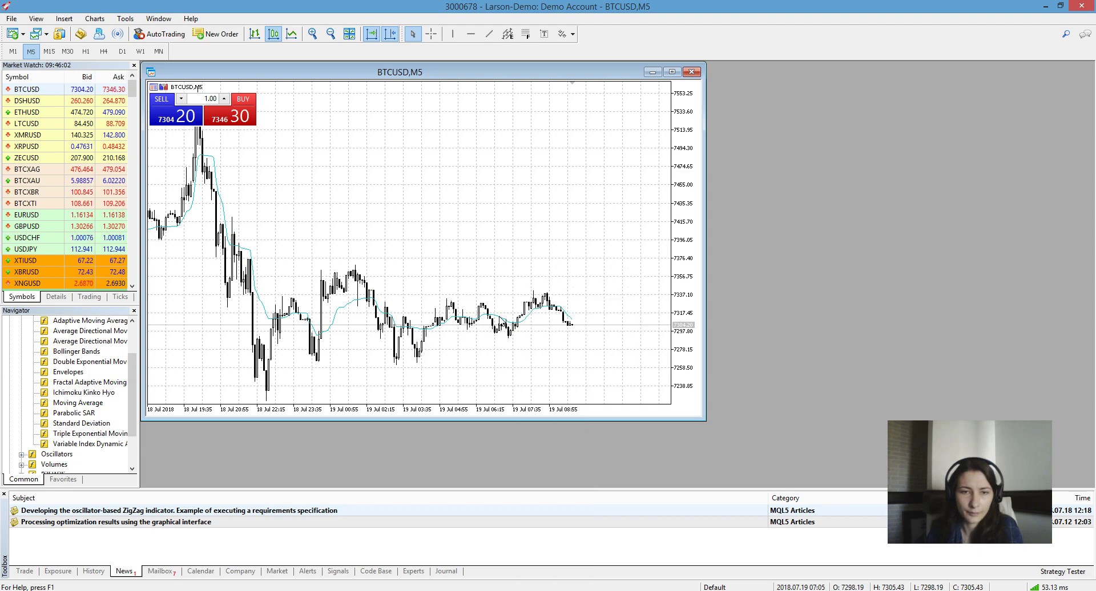
right_click(498, 316)
click(521, 355)
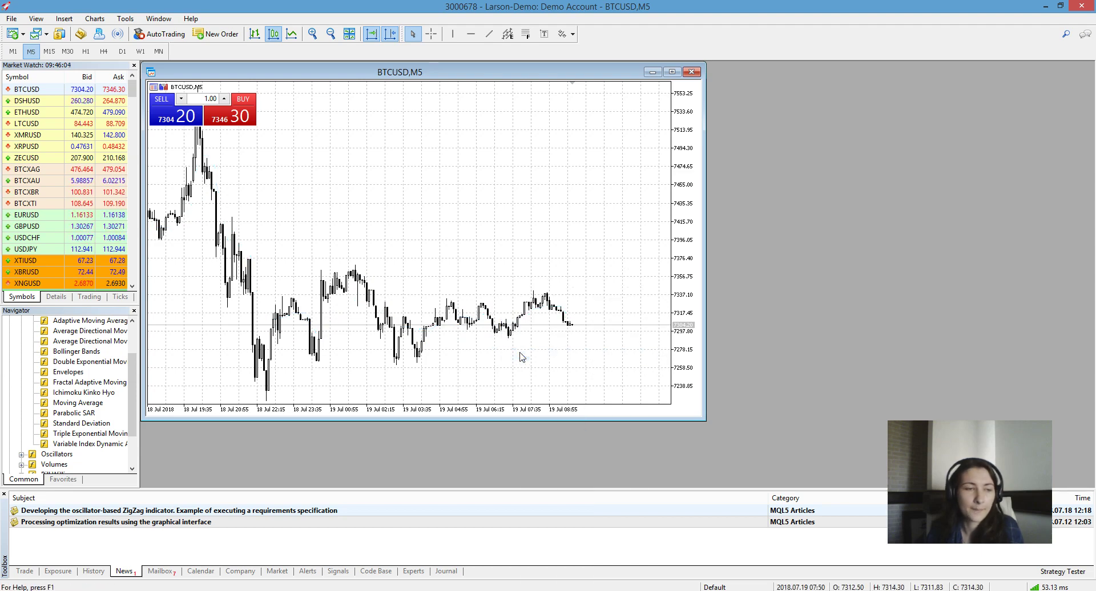
scroll(71, 351, up, 2)
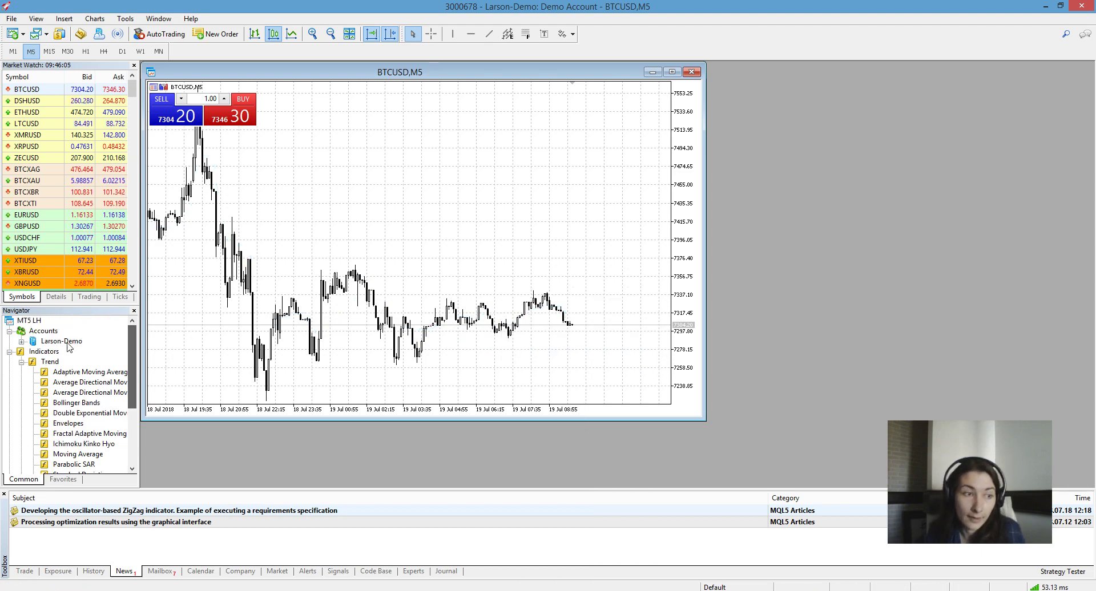
click(9, 353)
Attach the ChartInChart example from Expert Advisors > Examples to BTCUSD with automated trading disabled.
click(9, 331)
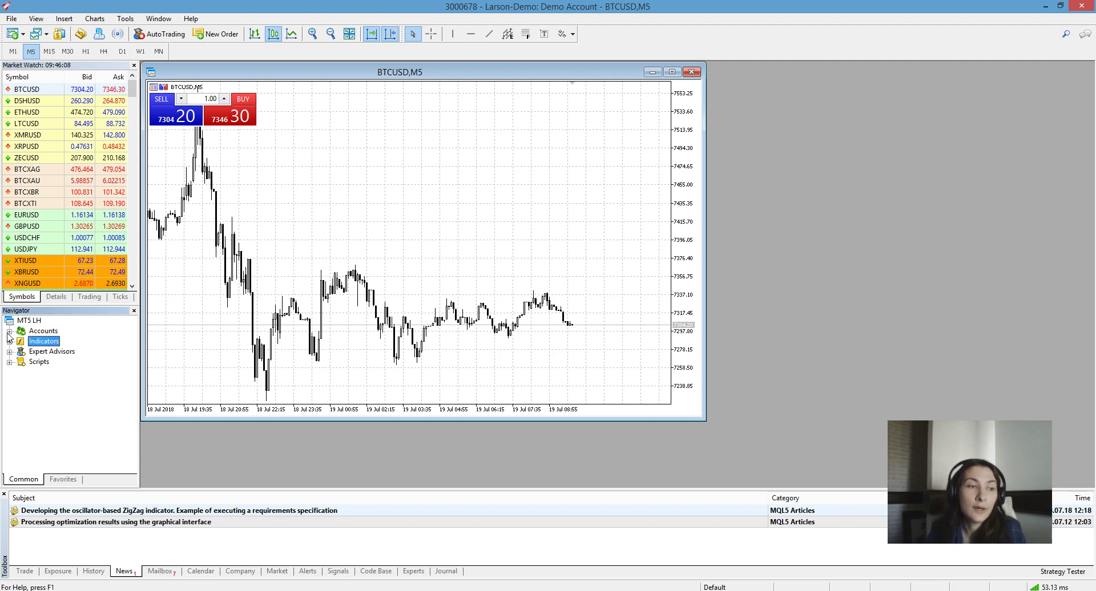
click(9, 351)
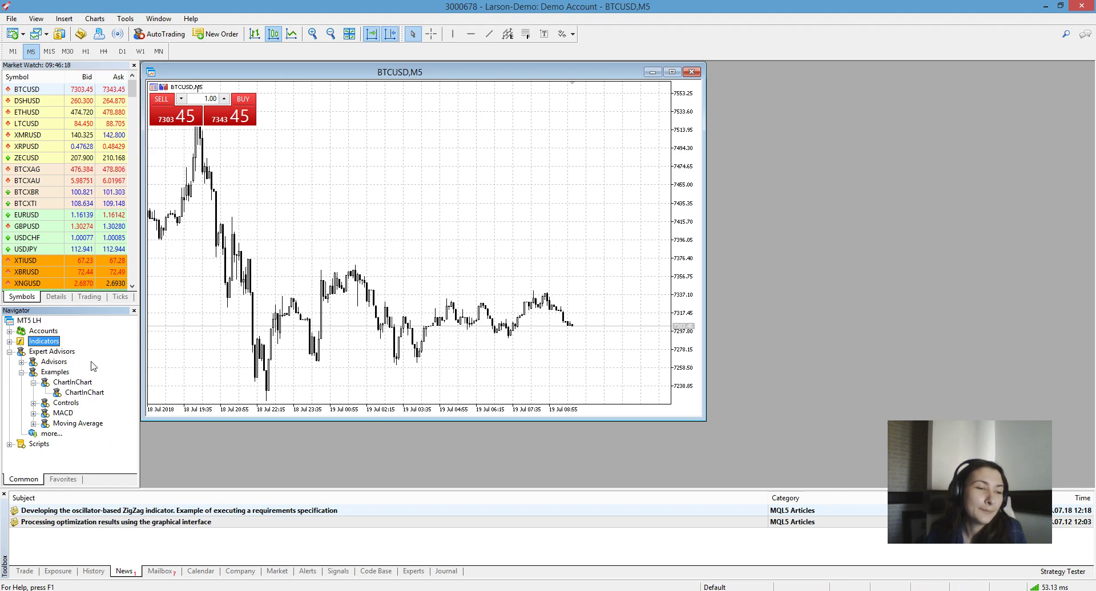
right_click(78, 396)
click(111, 399)
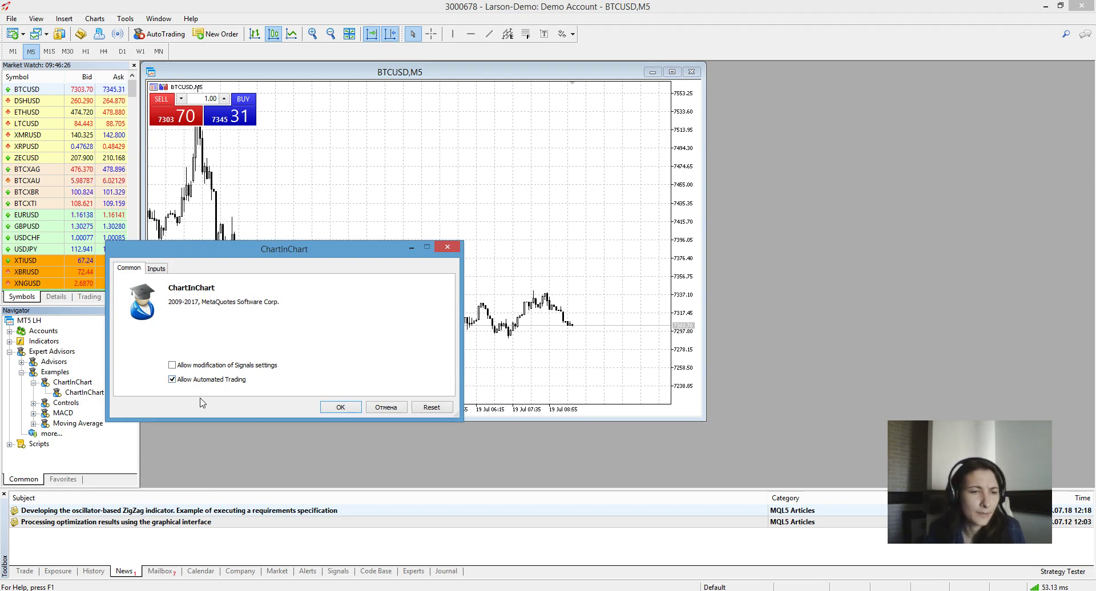
click(172, 379)
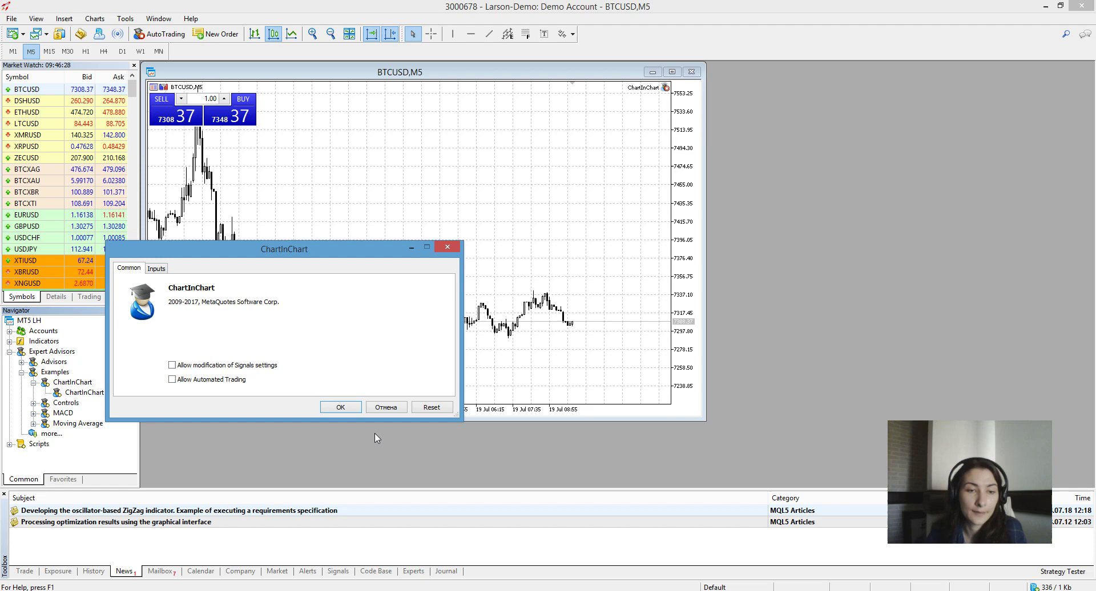
click(335, 406)
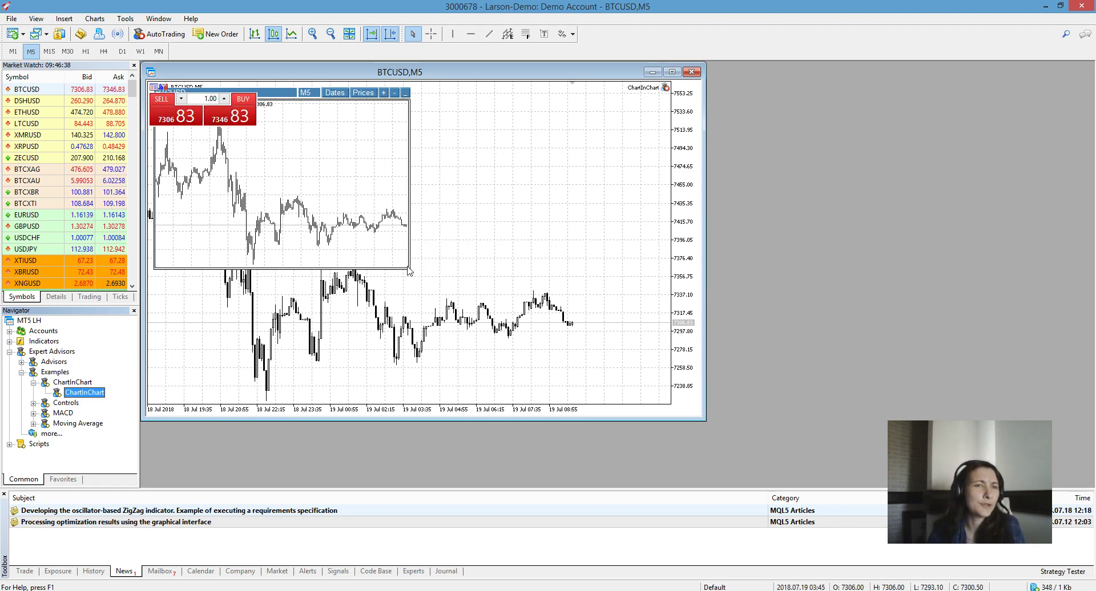
Remove ChartInChart through the chart's Expert List, leaving plain 5-minute BTCUSD candles.
right_click(650, 91)
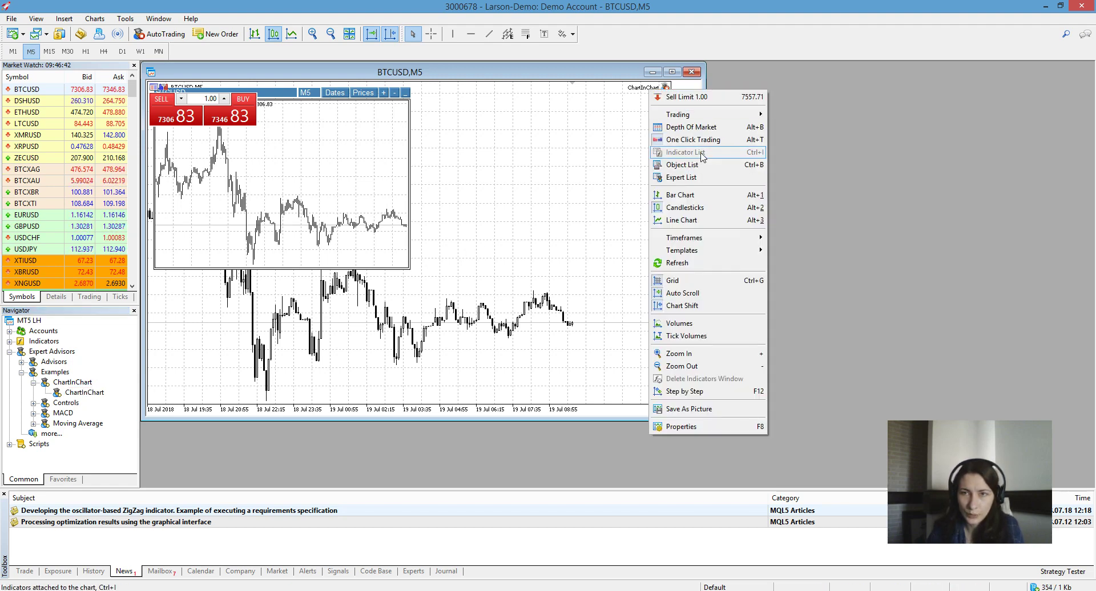
click(690, 179)
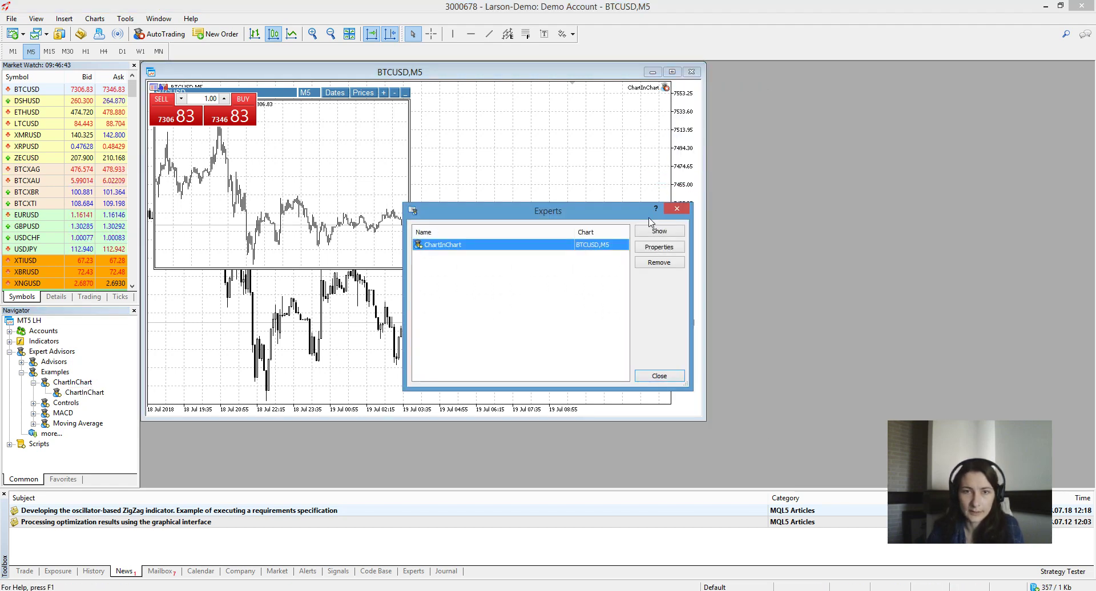
click(673, 261)
click(660, 376)
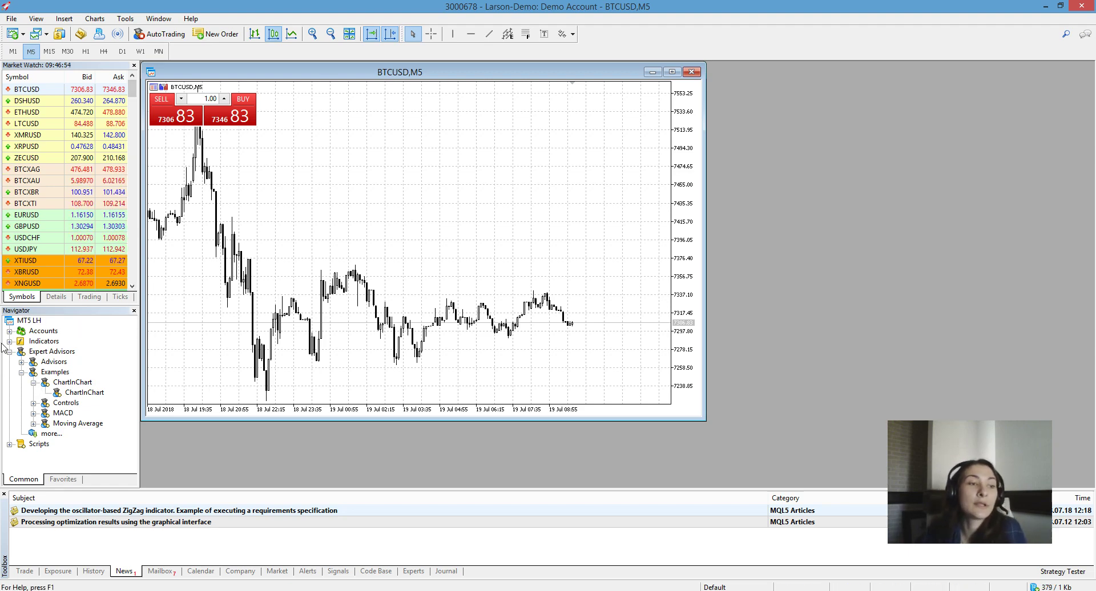
Close the Navigator, stretch Market Watch over the full side column, and load another symbol set.
click(134, 311)
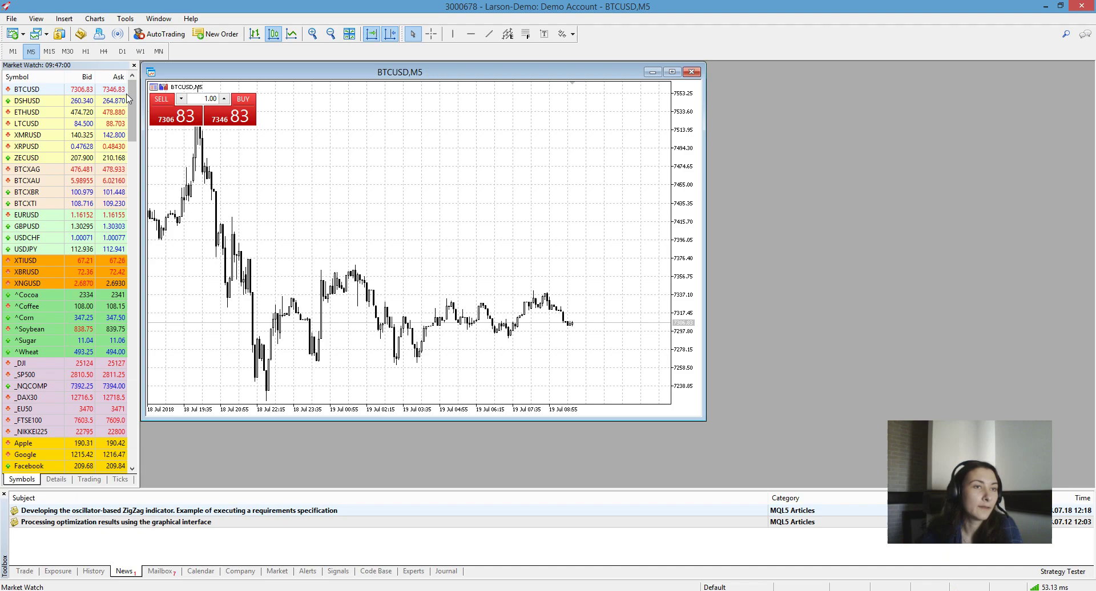
drag(132, 111, 135, 67)
drag(132, 111, 121, 448)
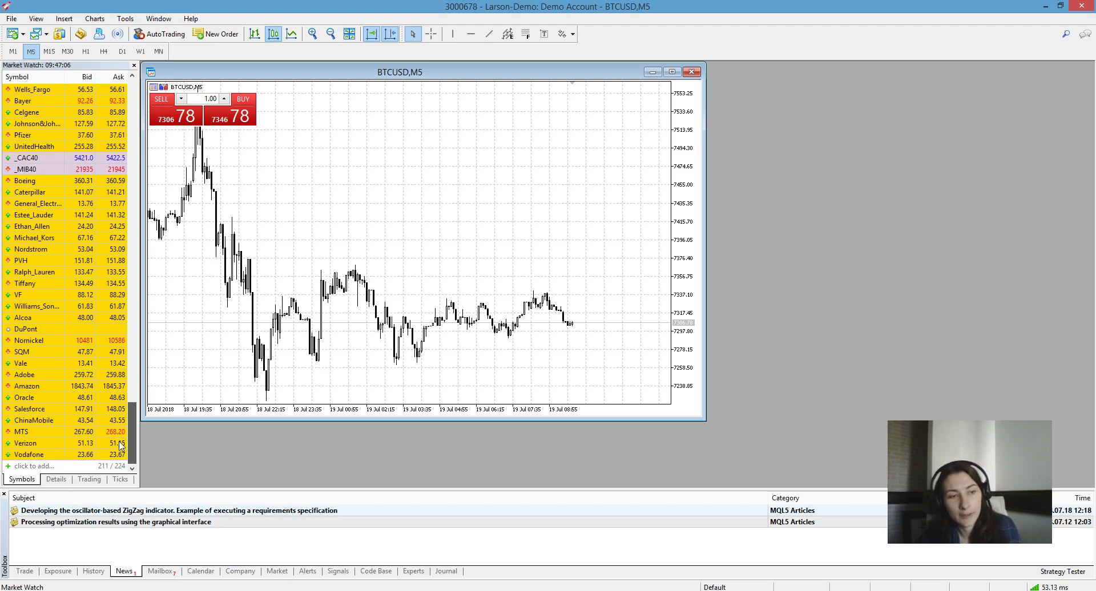
right_click(78, 137)
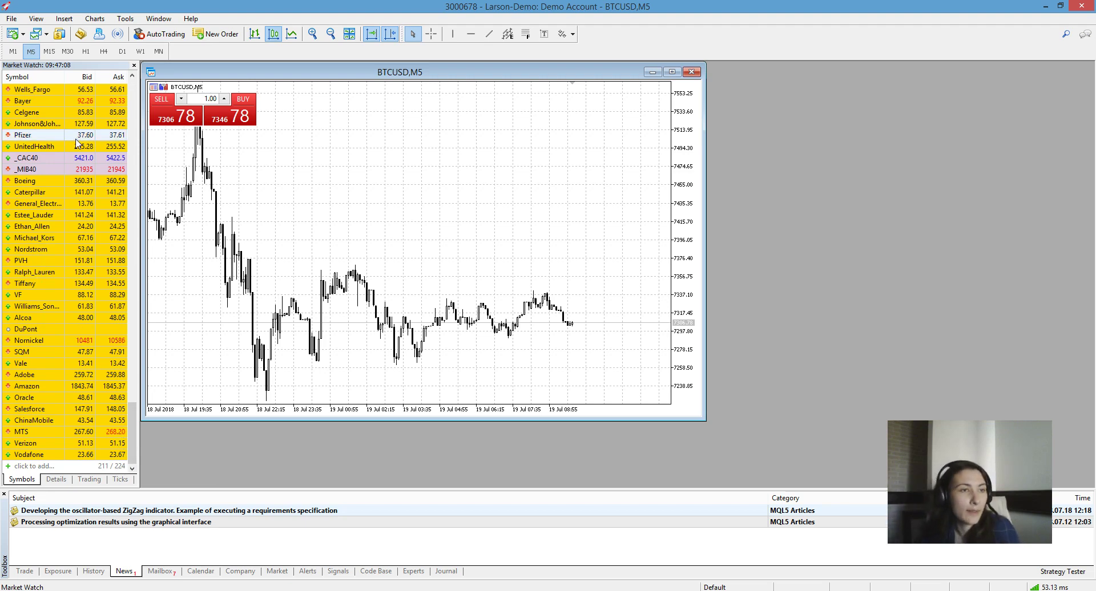
mouse_move(131, 309)
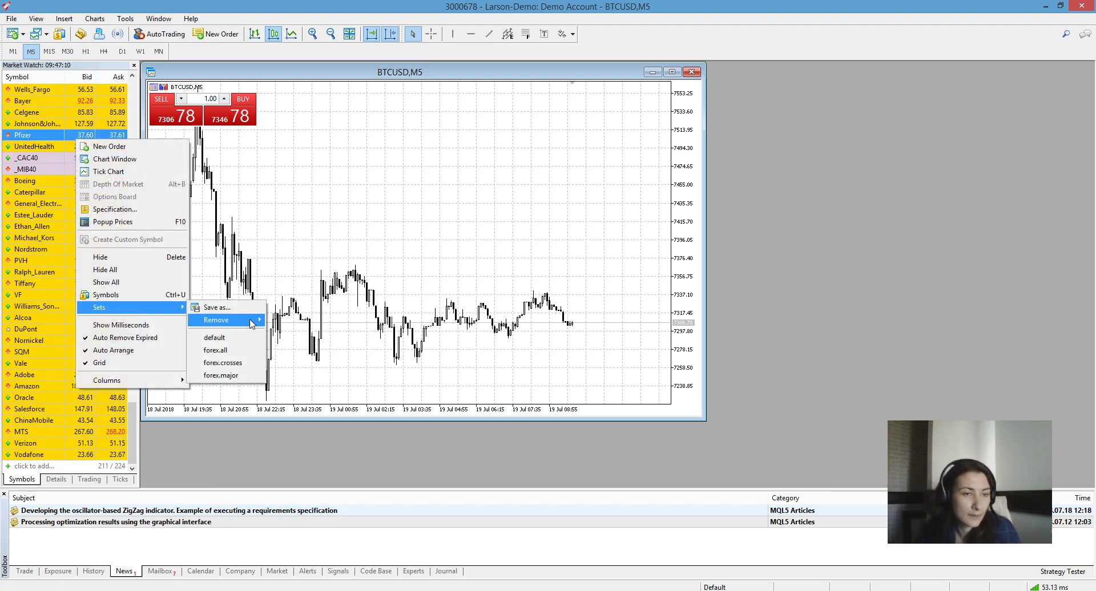
click(251, 338)
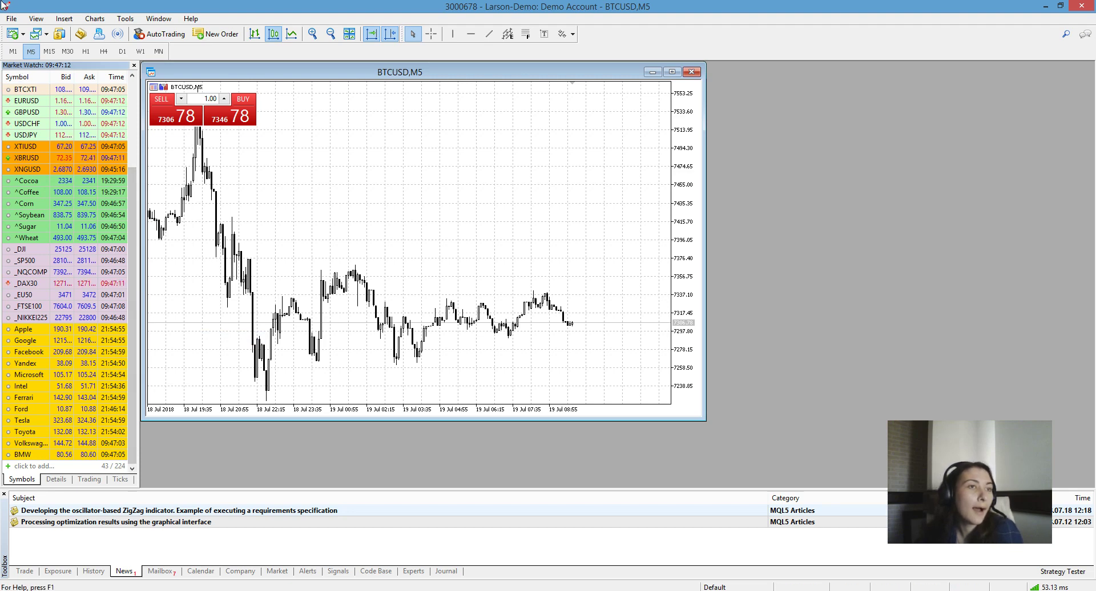
Toggle the Toolbox panel off and back on from the View menu.
click(36, 19)
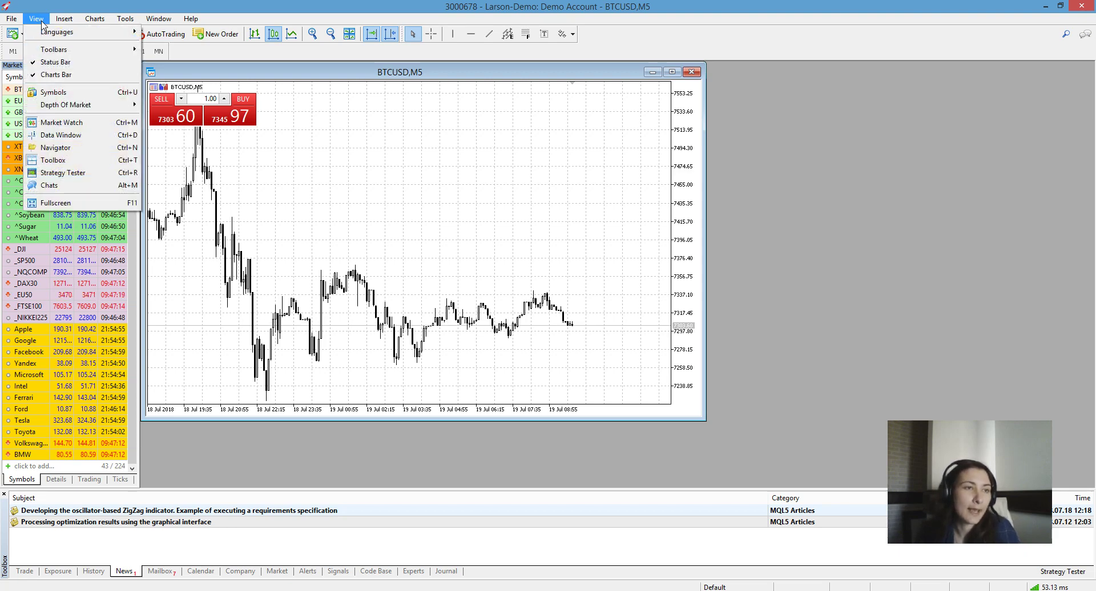
click(57, 160)
click(36, 19)
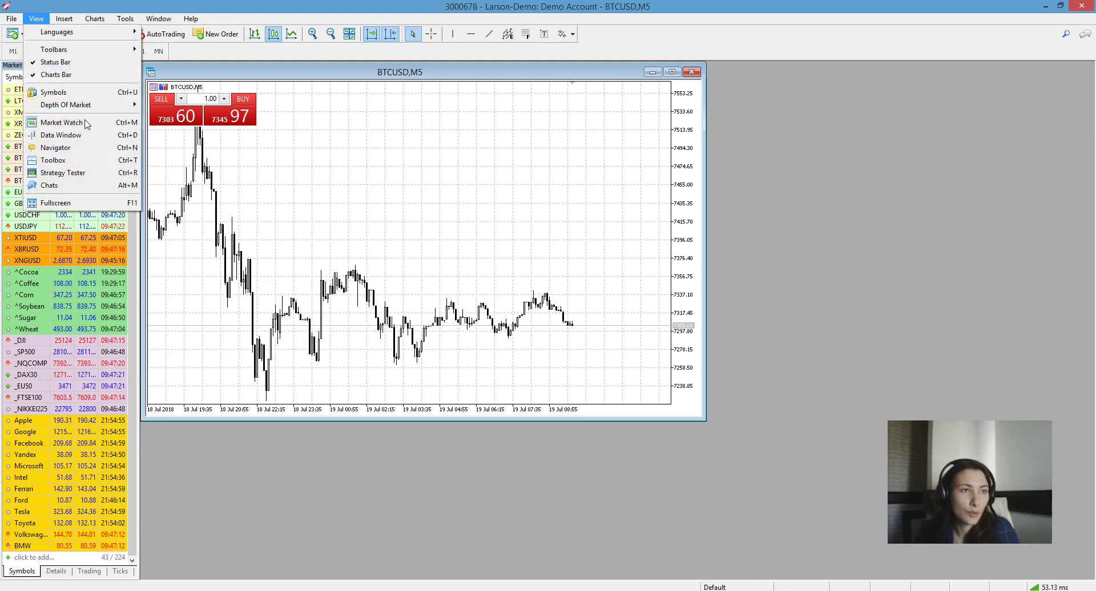
click(70, 160)
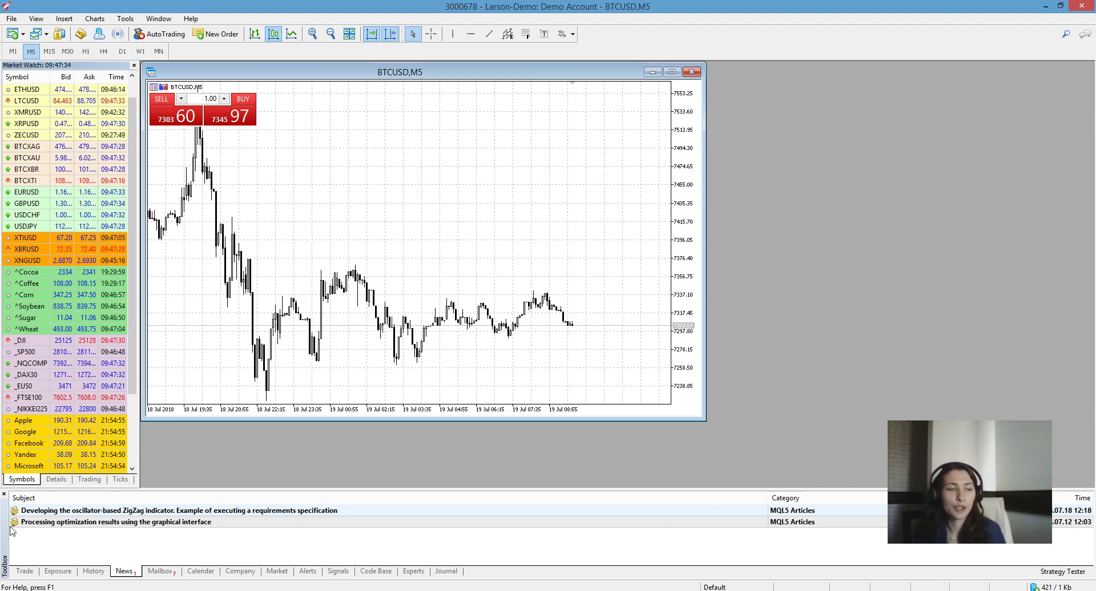
Show History's four closed 1.00-lot BTCUSD buy deals totalling -0.39410481 profit.
click(24, 576)
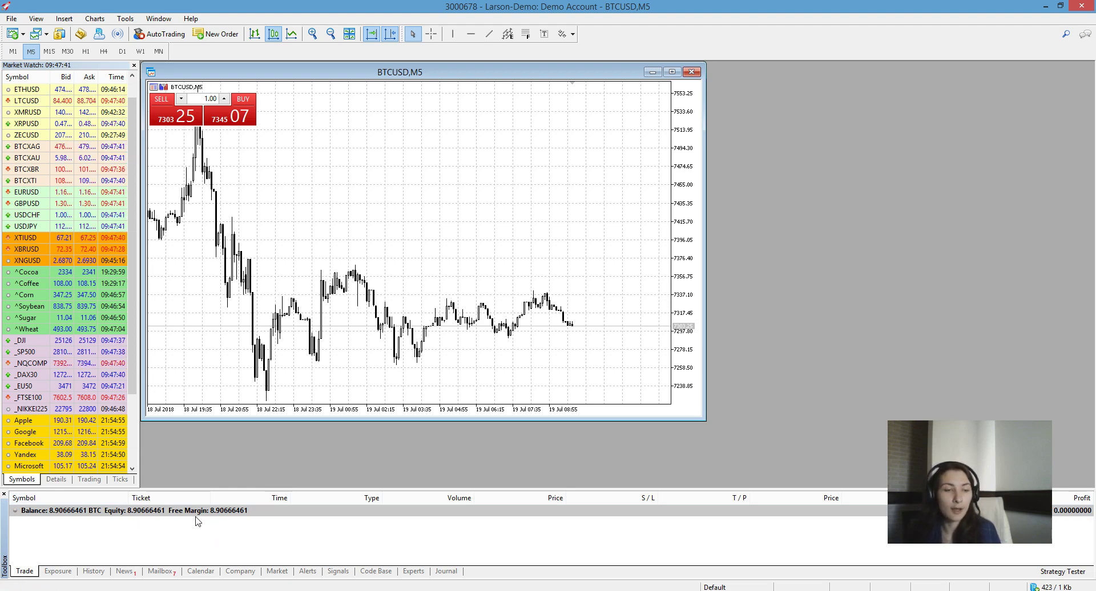
click(93, 571)
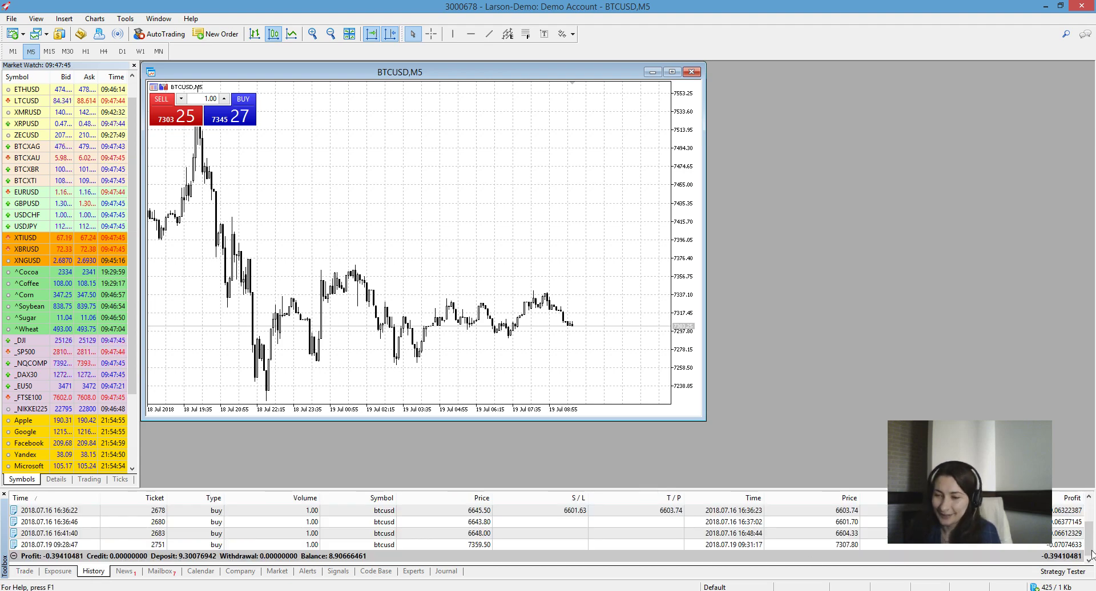
scroll(1089, 540, up, 3)
scroll(1090, 548, down, 3)
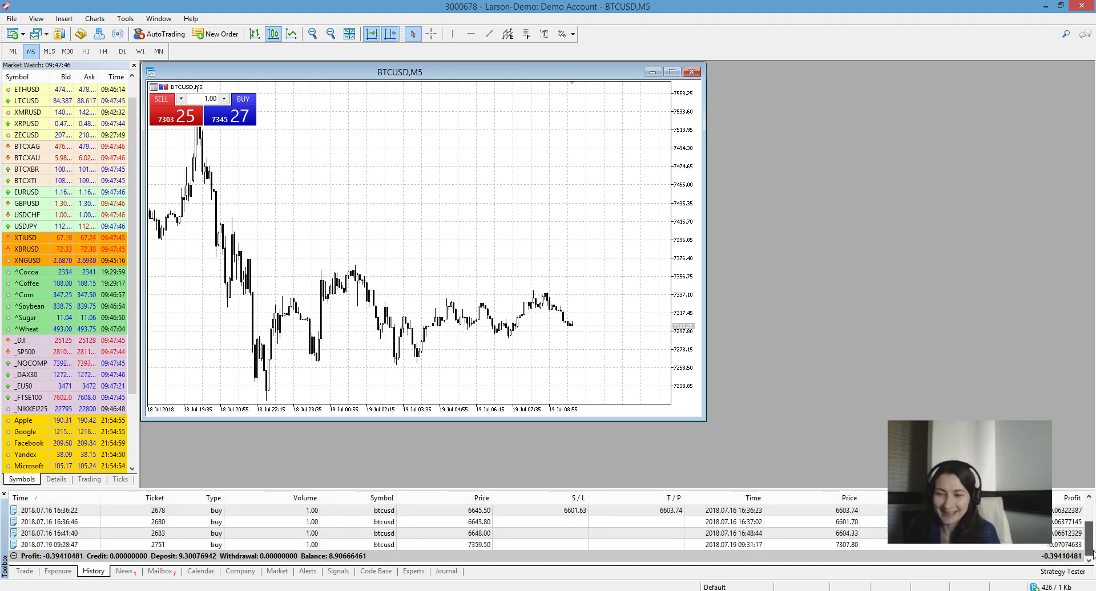
Buy 1.00 lot BTCUSD at market (7345.27) and list the position under Trade.
click(234, 125)
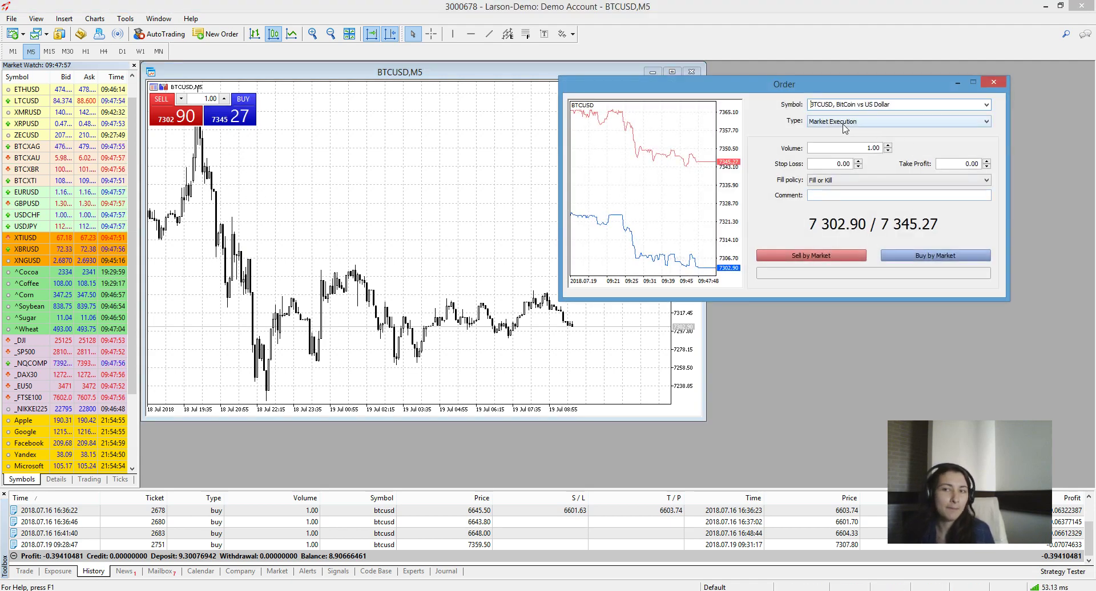
click(913, 255)
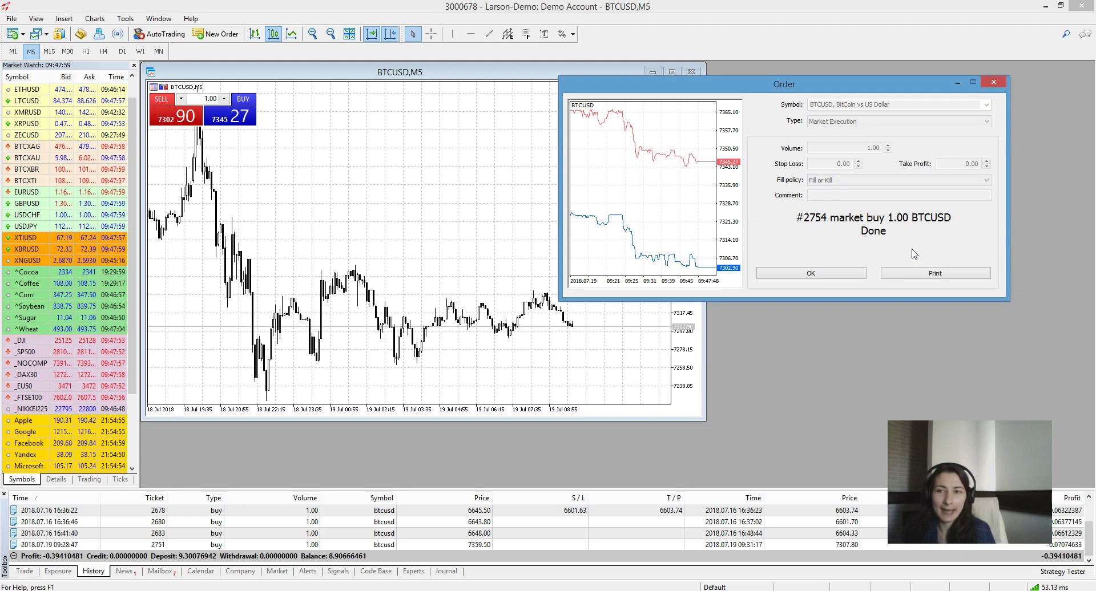
click(846, 272)
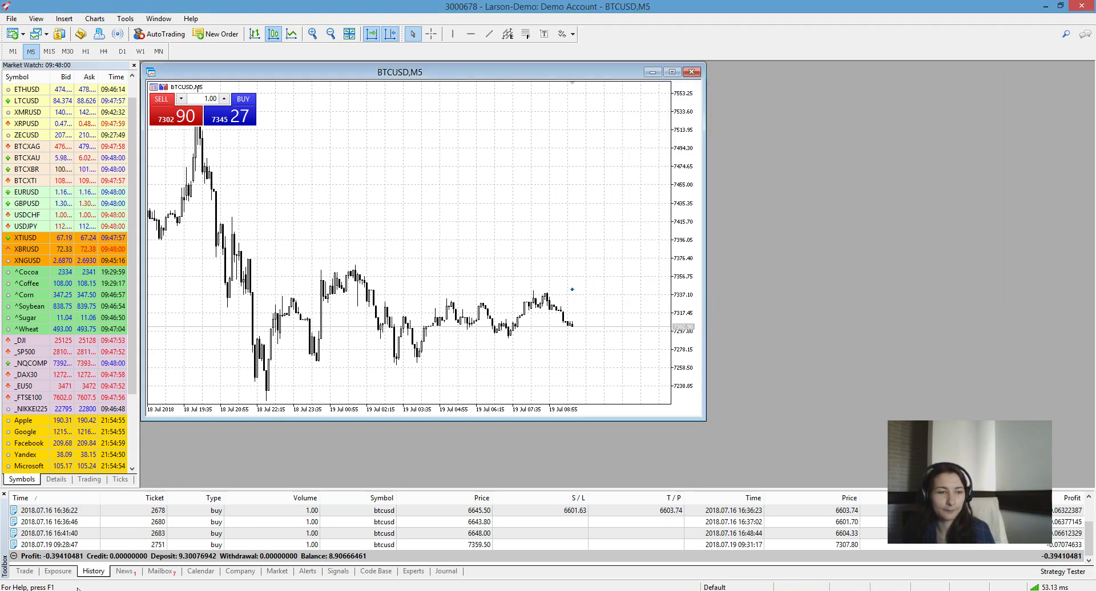
click(35, 572)
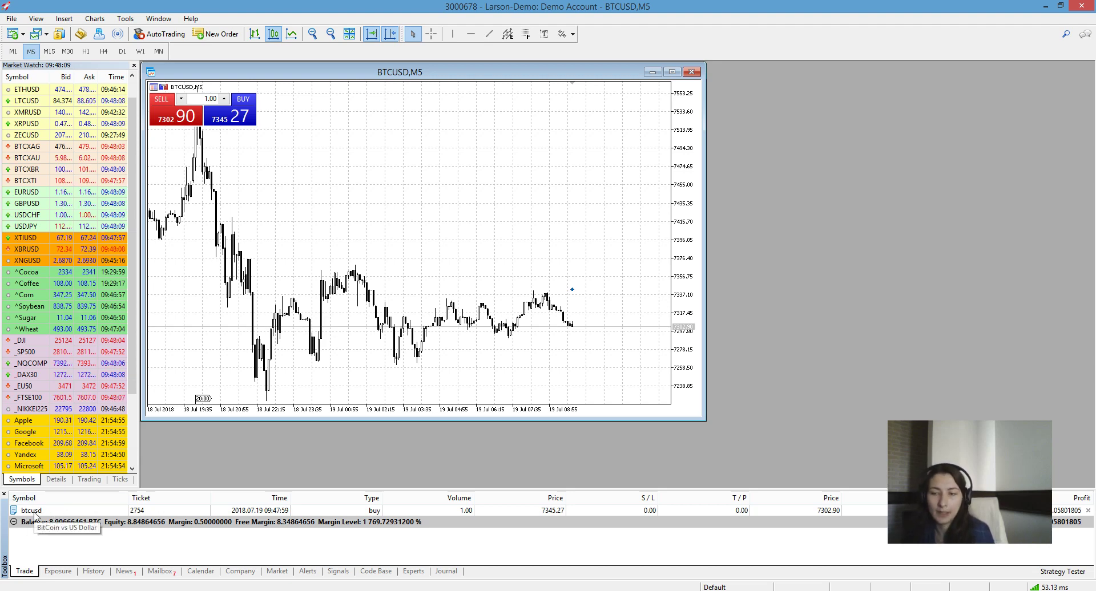
right_click(377, 151)
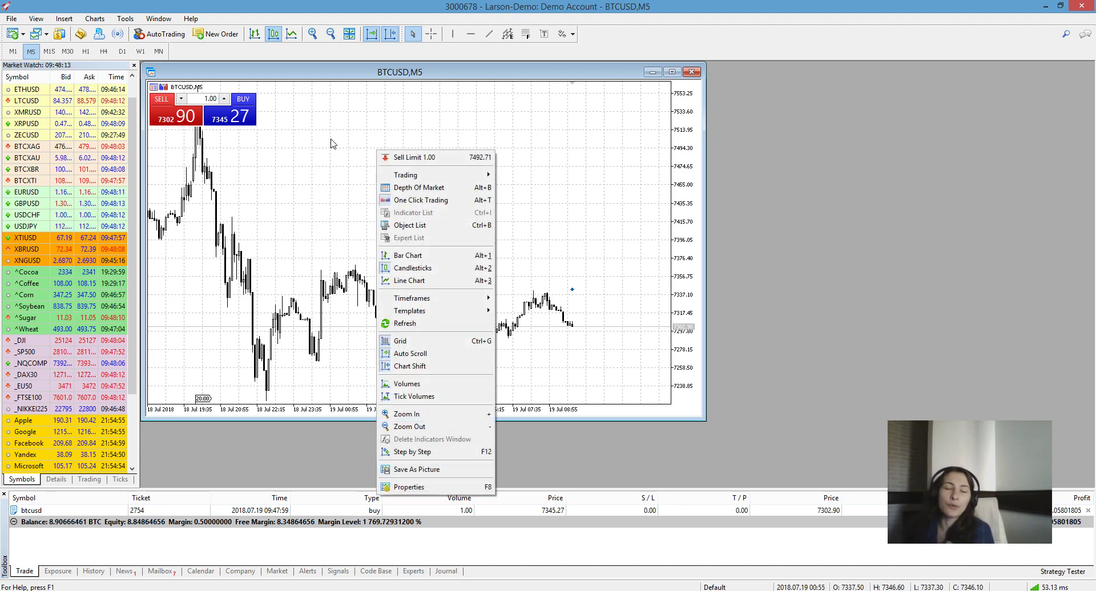
Open a new BTCUSD order form and switch its type to Pending Order.
click(277, 135)
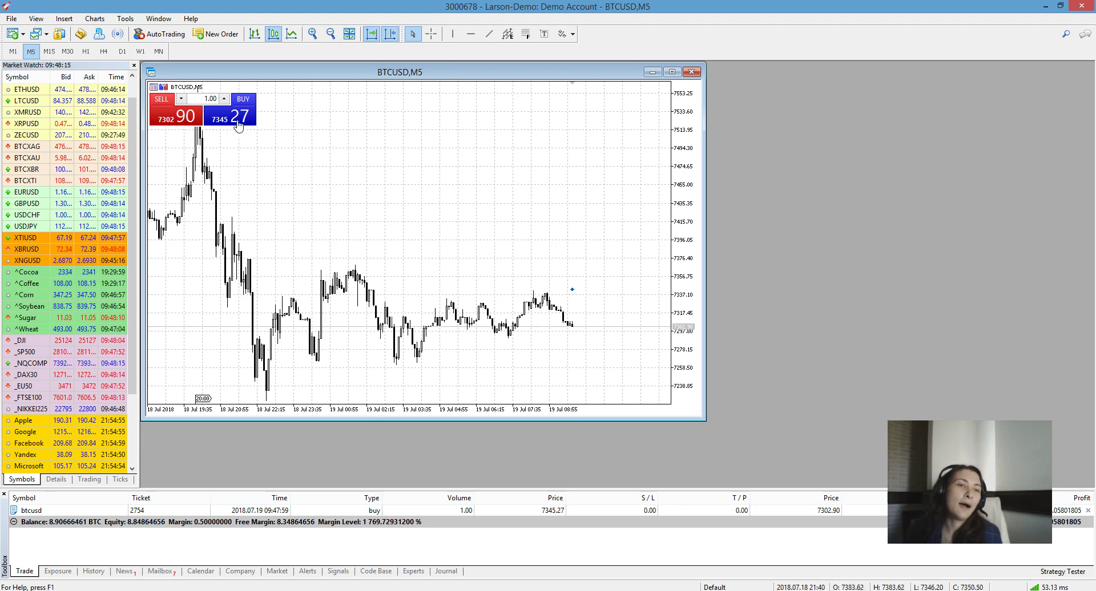
click(231, 129)
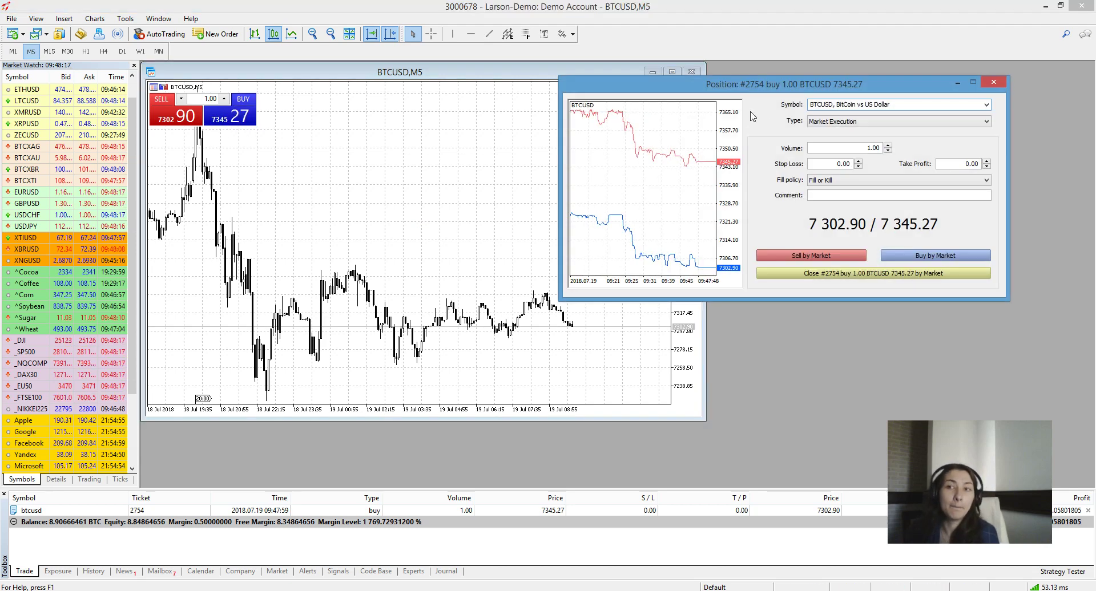
click(865, 122)
click(865, 122)
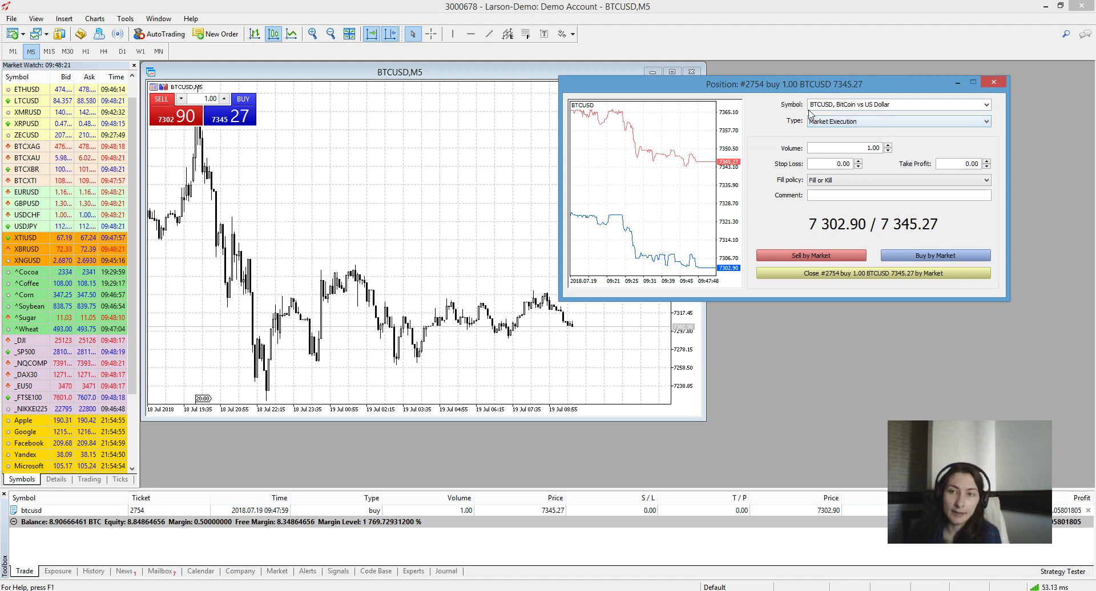
click(837, 127)
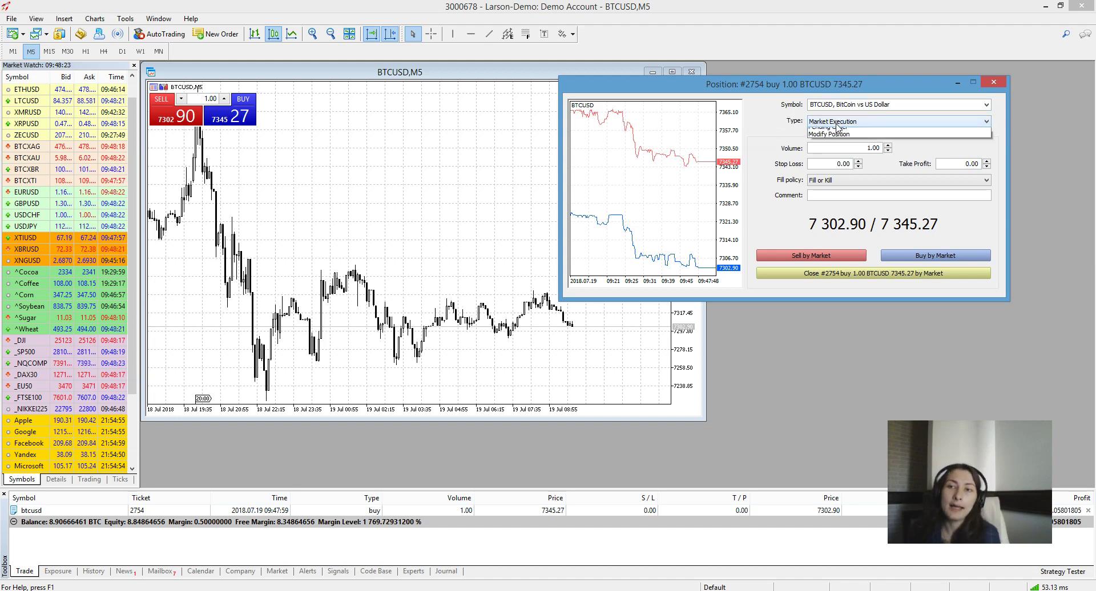
click(839, 131)
key(Down)
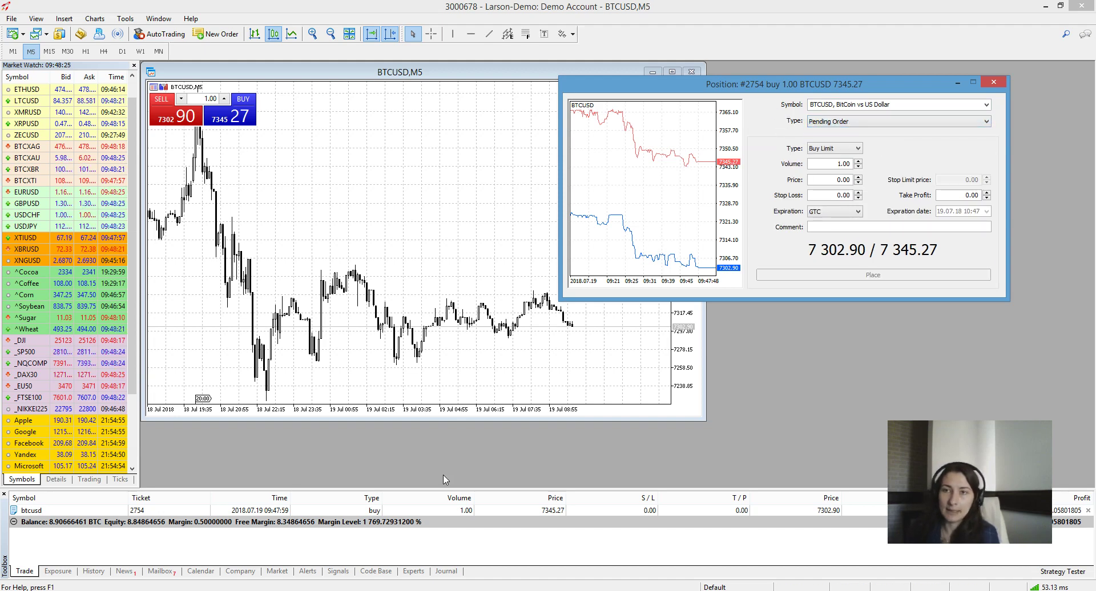
Set the stop loss to 7300.00 and the take profit to 7306.00.
click(858, 198)
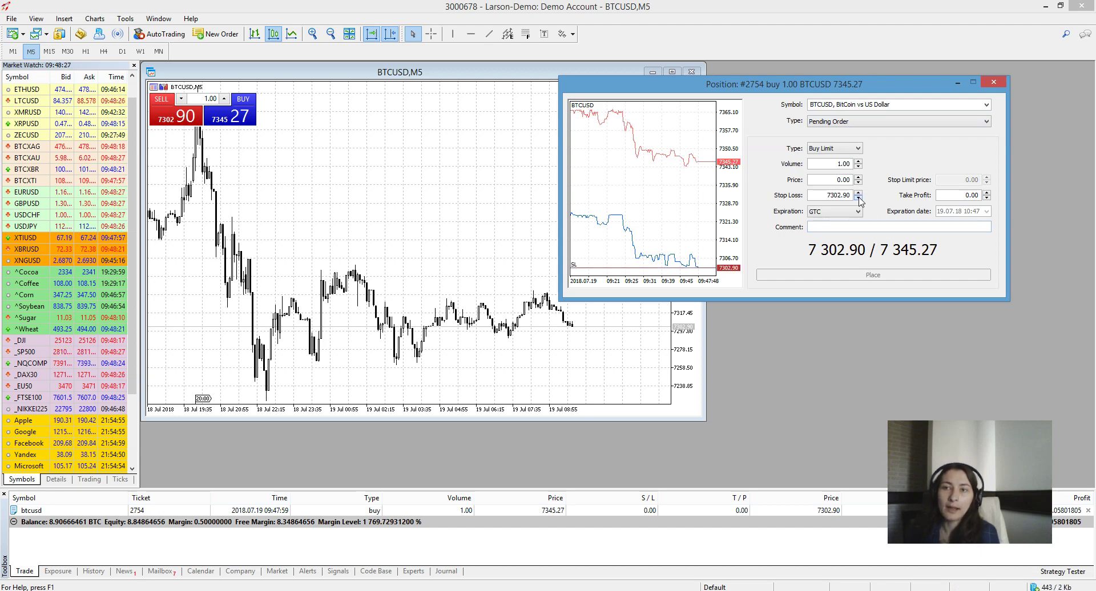
click(859, 198)
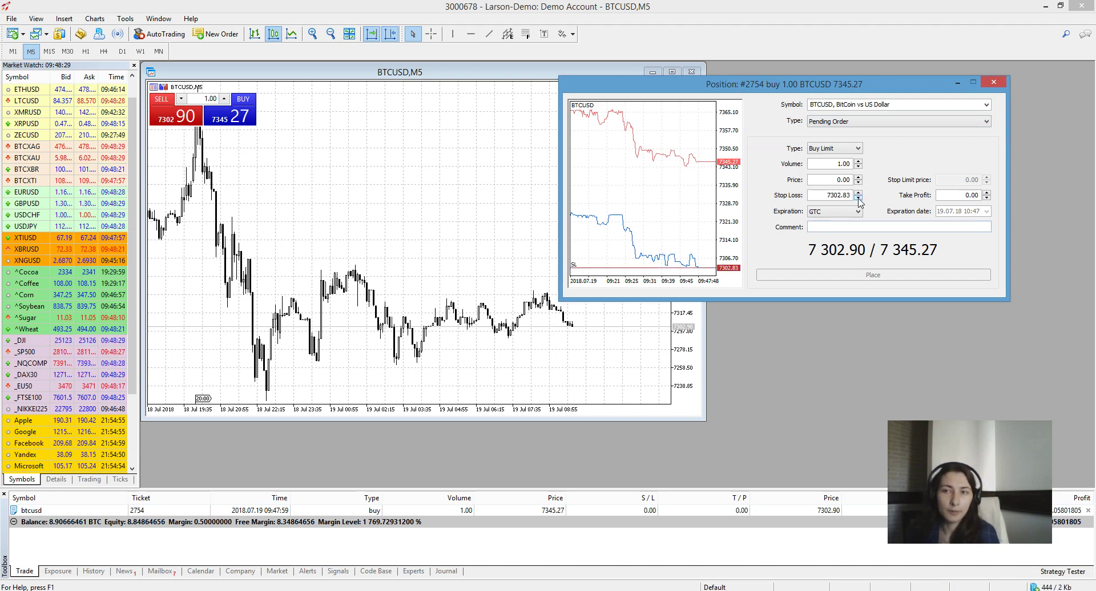
click(859, 198)
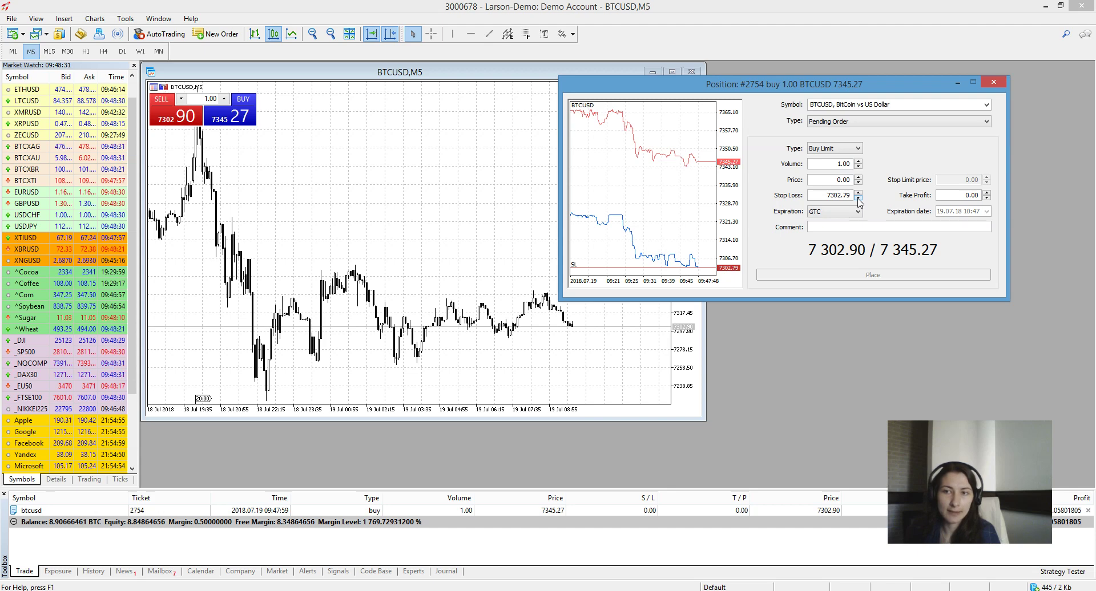
click(858, 197)
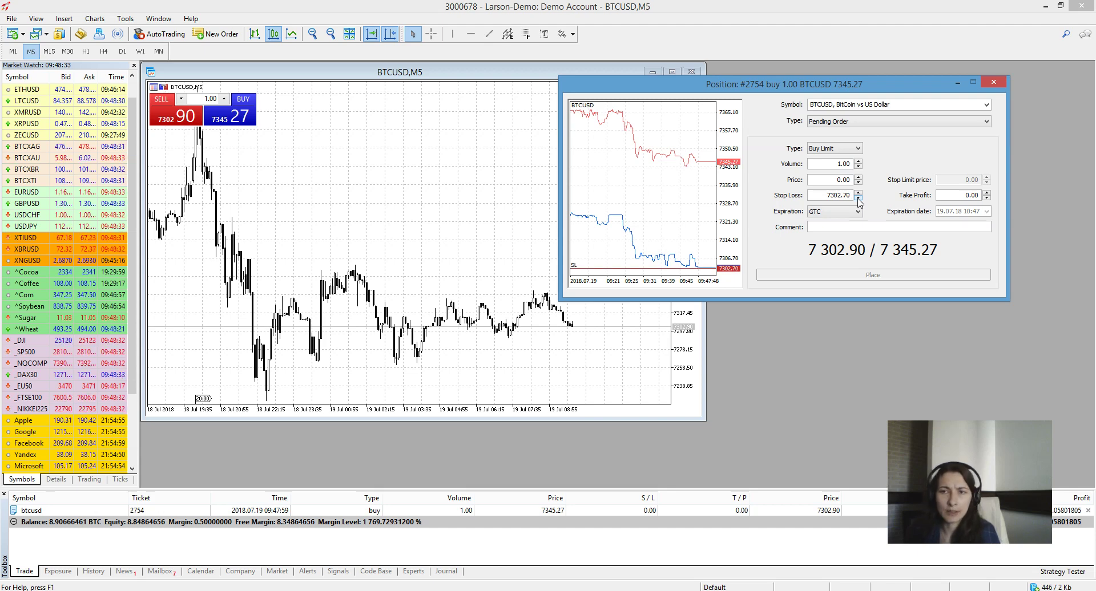
click(858, 198)
double_click(845, 195)
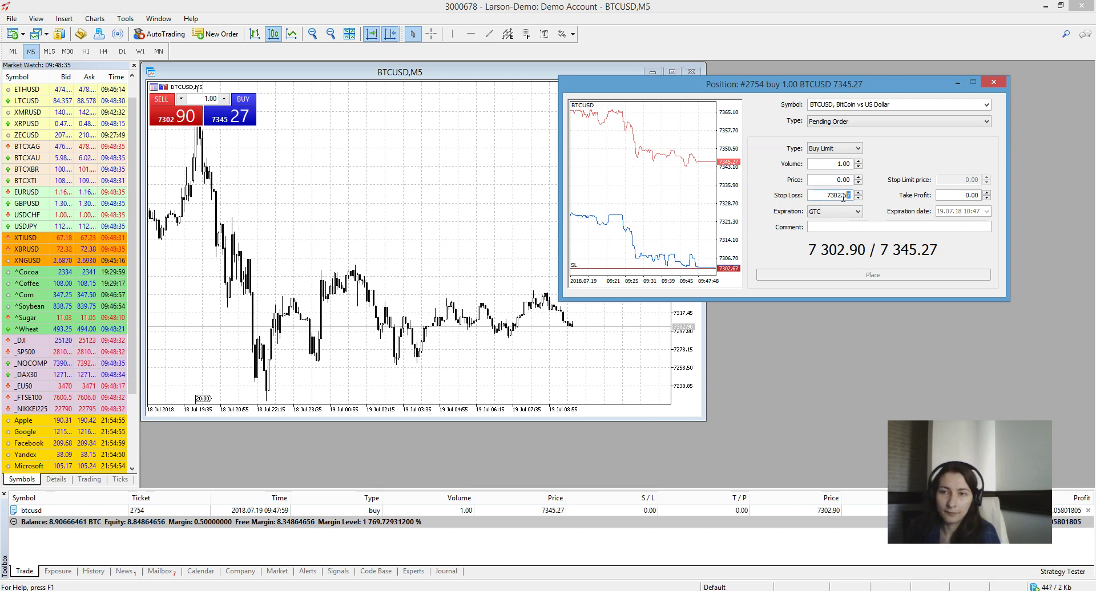
text(7300)
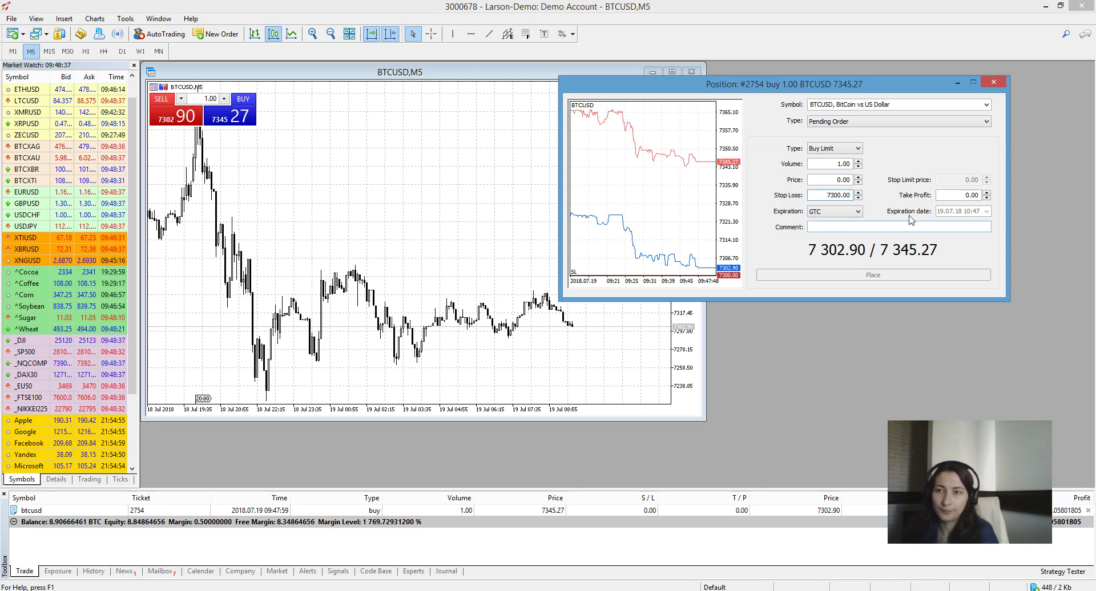
click(987, 193)
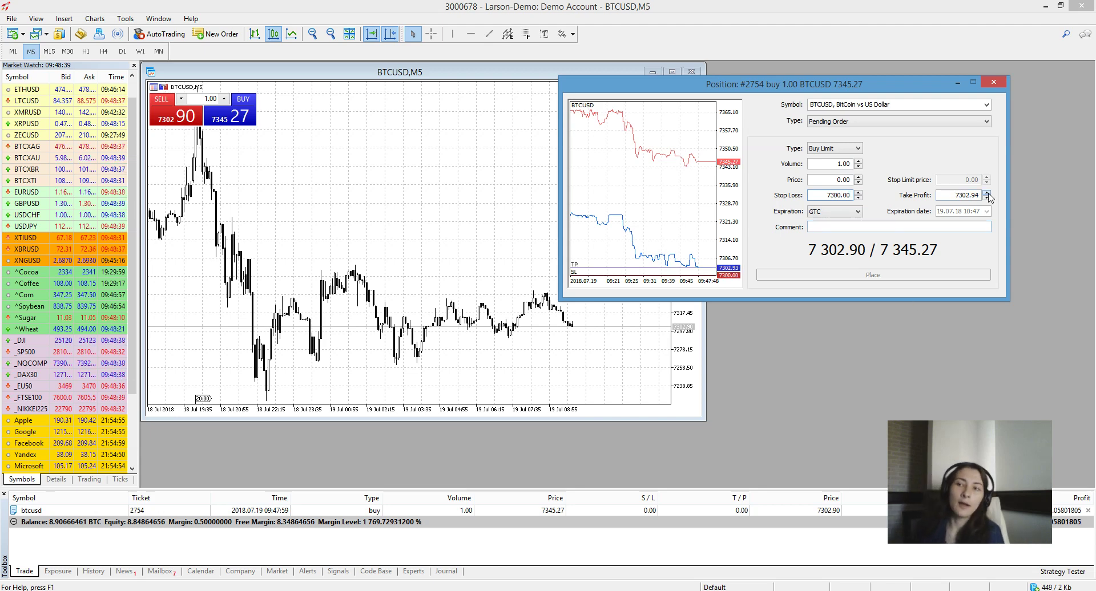
drag(980, 198, 970, 201)
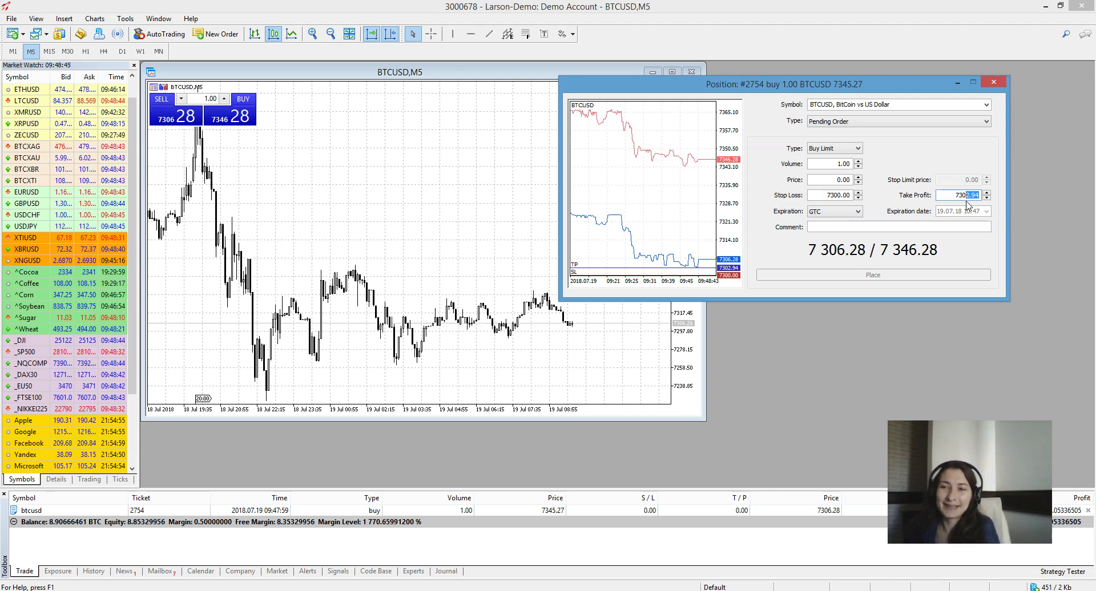
text(6)
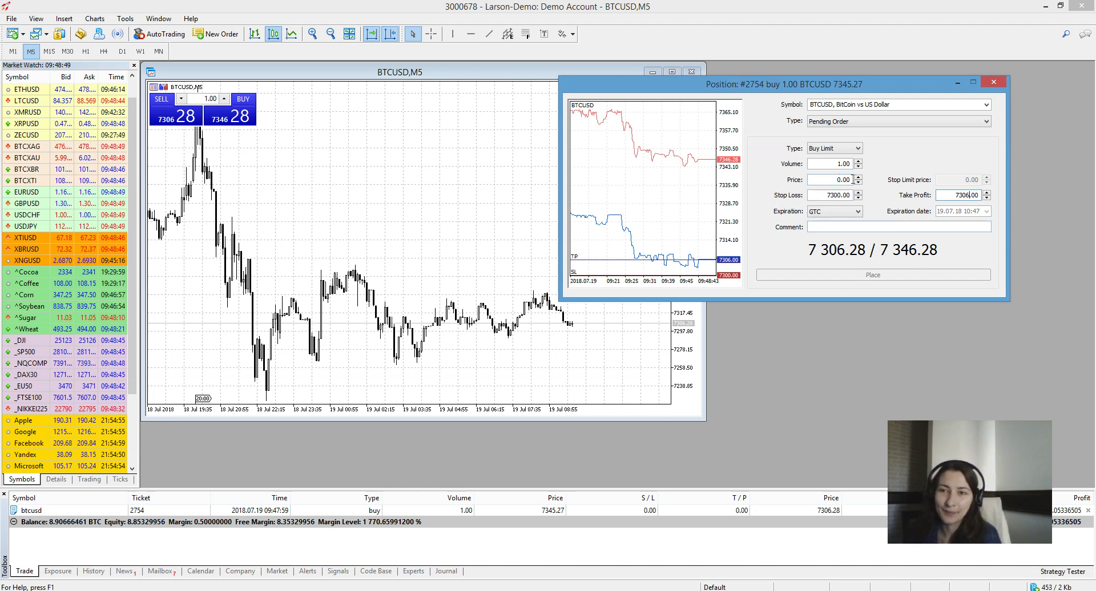
Enter 7303.00 as the buy limit price and place the order.
drag(854, 179, 835, 181)
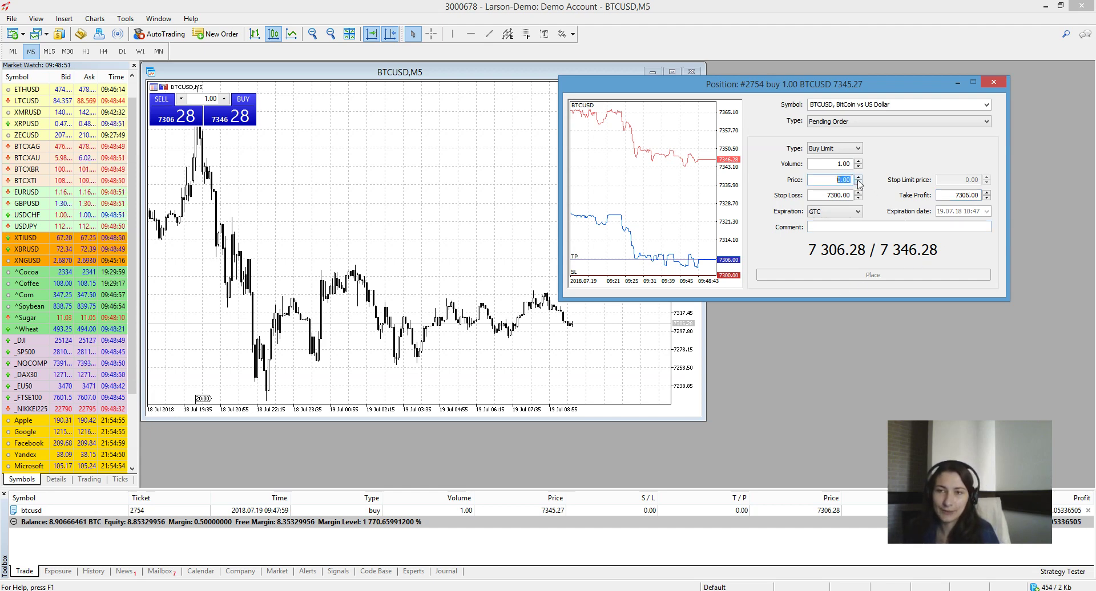
text(7306.28)
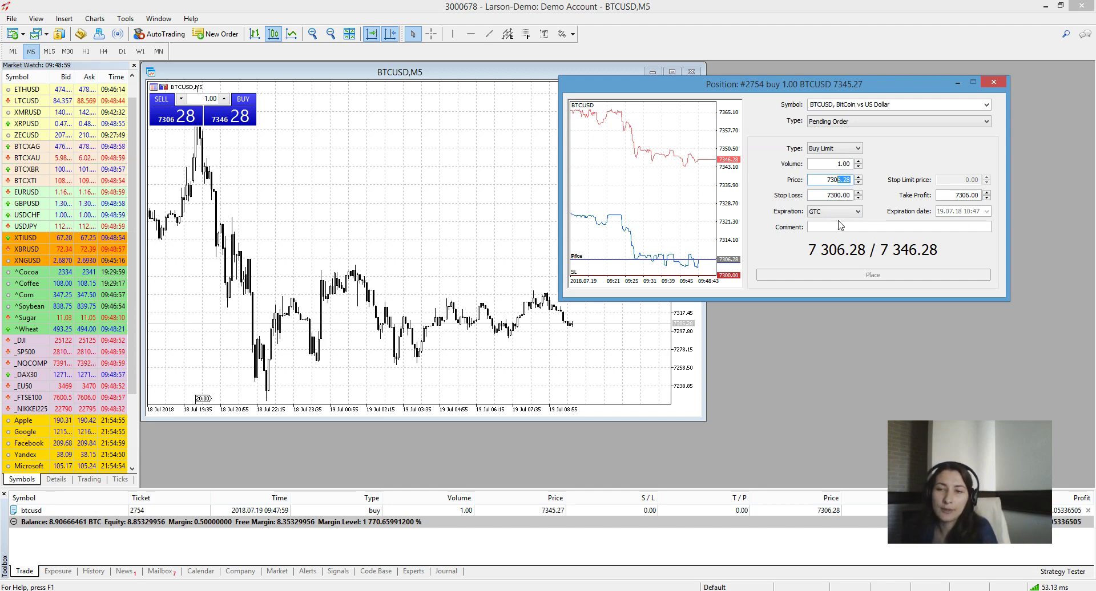
text(5.00)
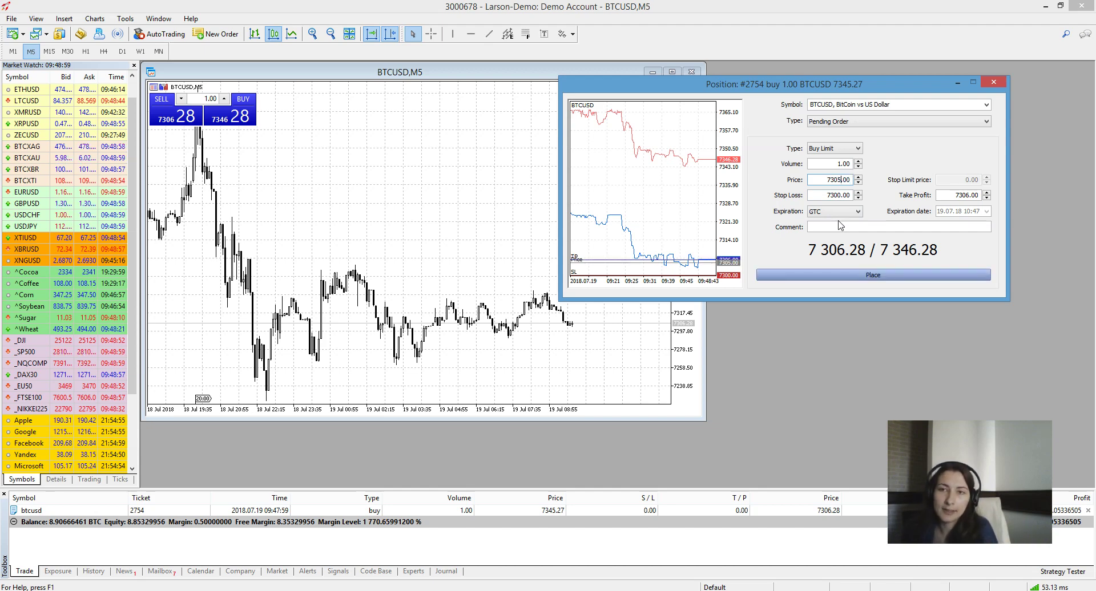
click(842, 179)
key(BackSpace)
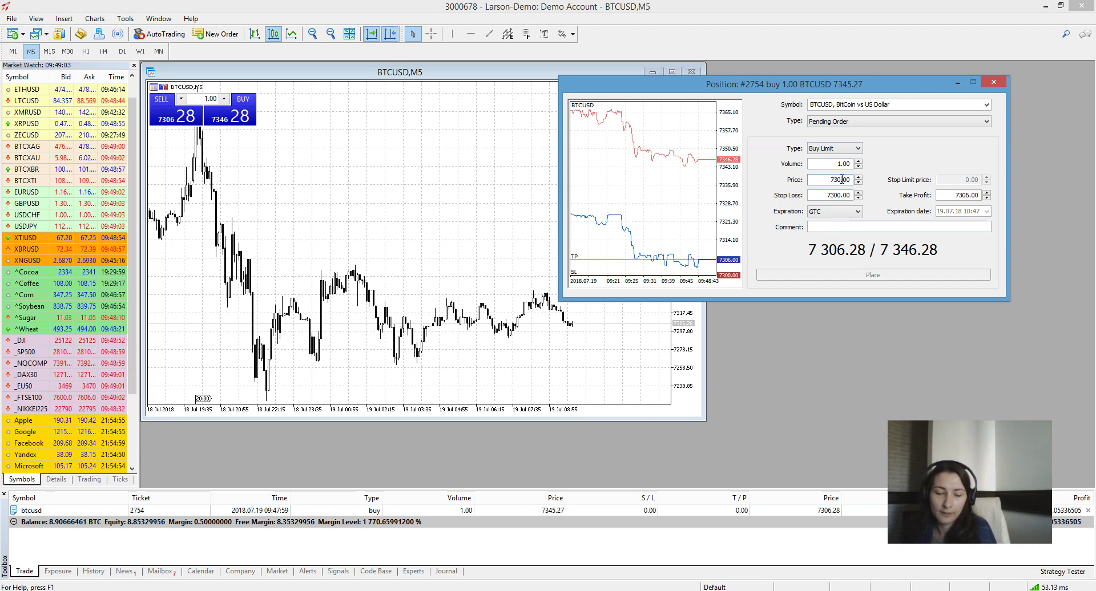
text(4)
key(BackSpace)
text(3)
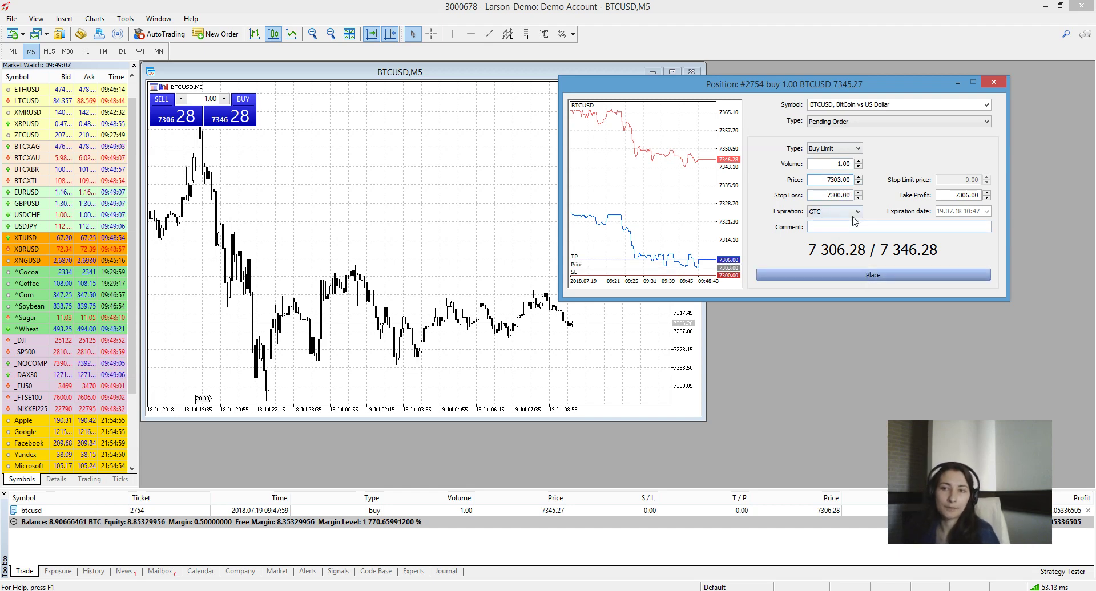
click(793, 278)
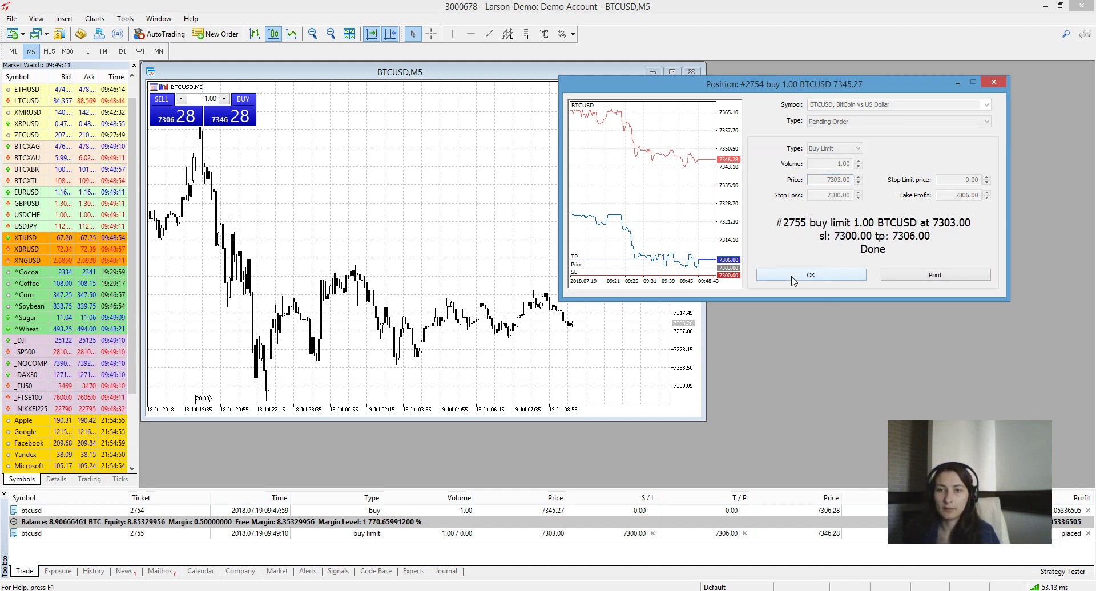
click(792, 278)
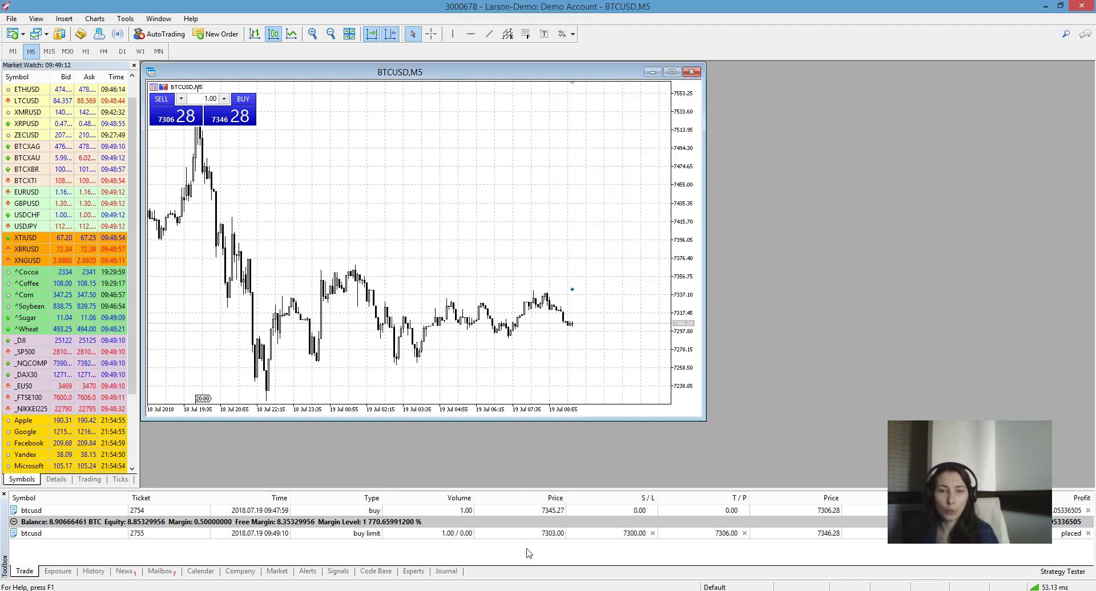
Inspect the pending BTCUSD buy limit #2755, then cancel it and acknowledge the notice.
double_click(31, 534)
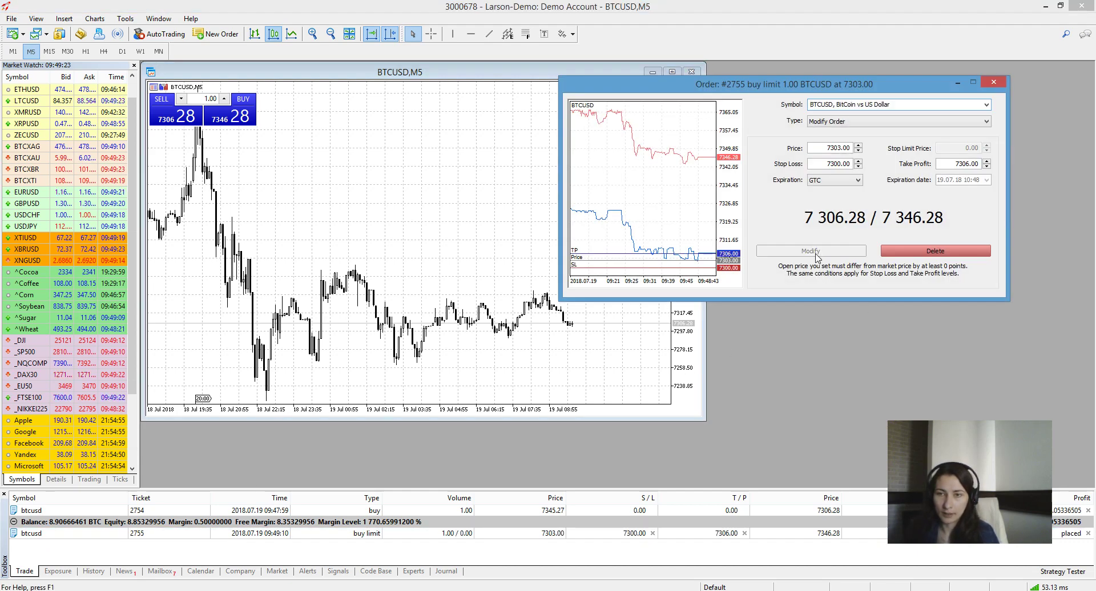
click(994, 82)
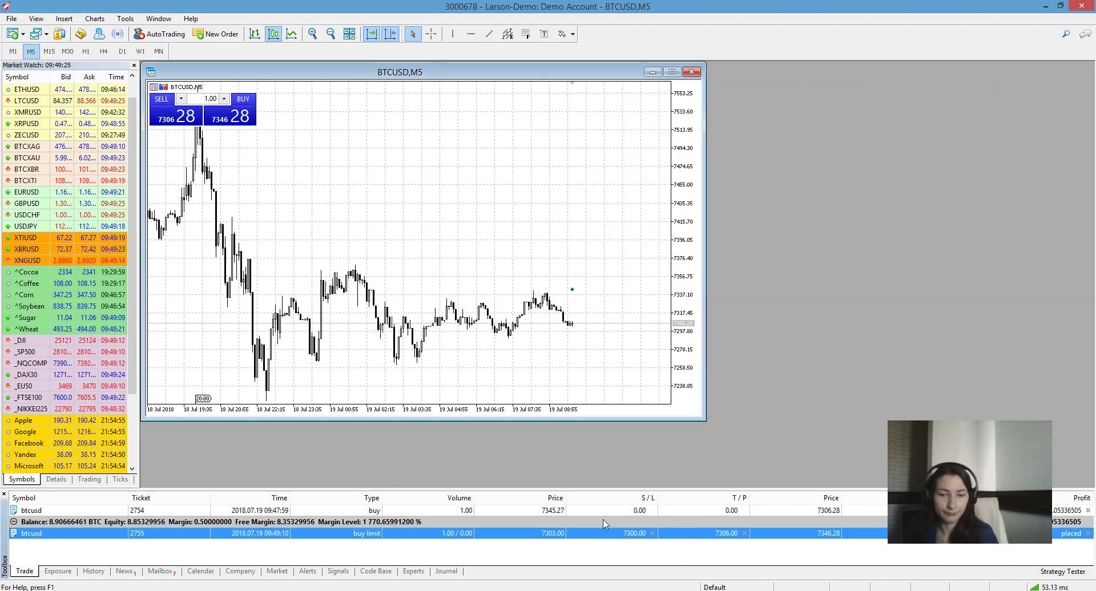
double_click(601, 535)
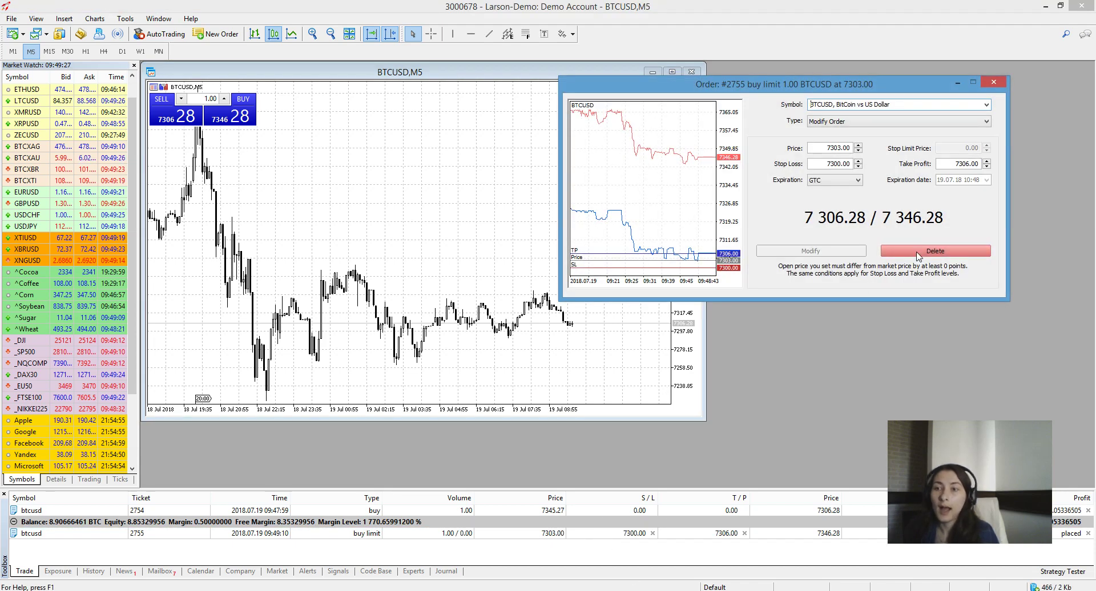
click(1002, 80)
click(1087, 534)
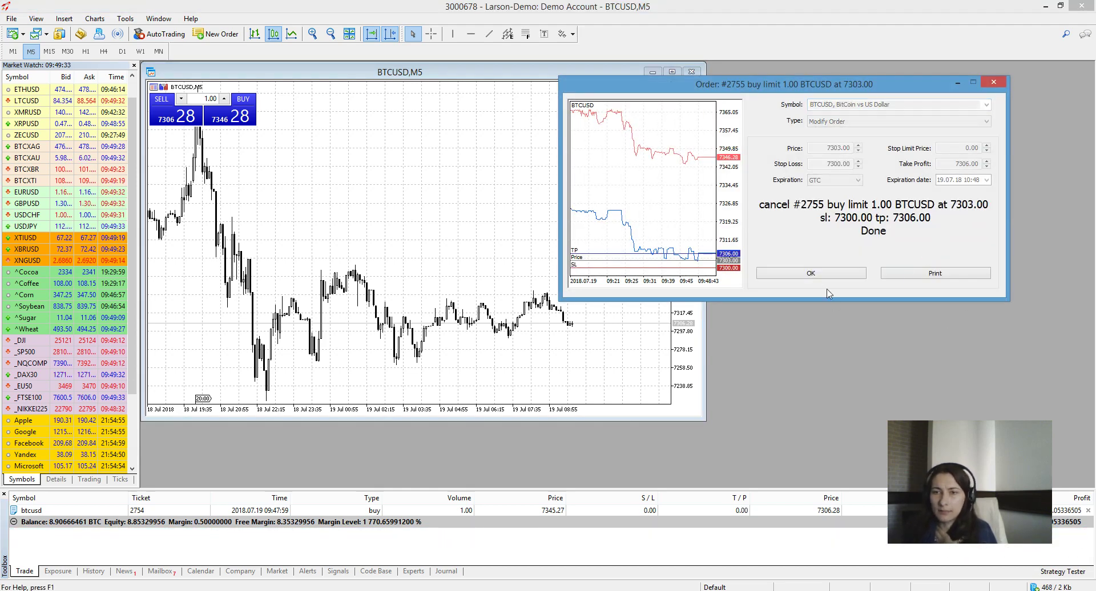
click(812, 276)
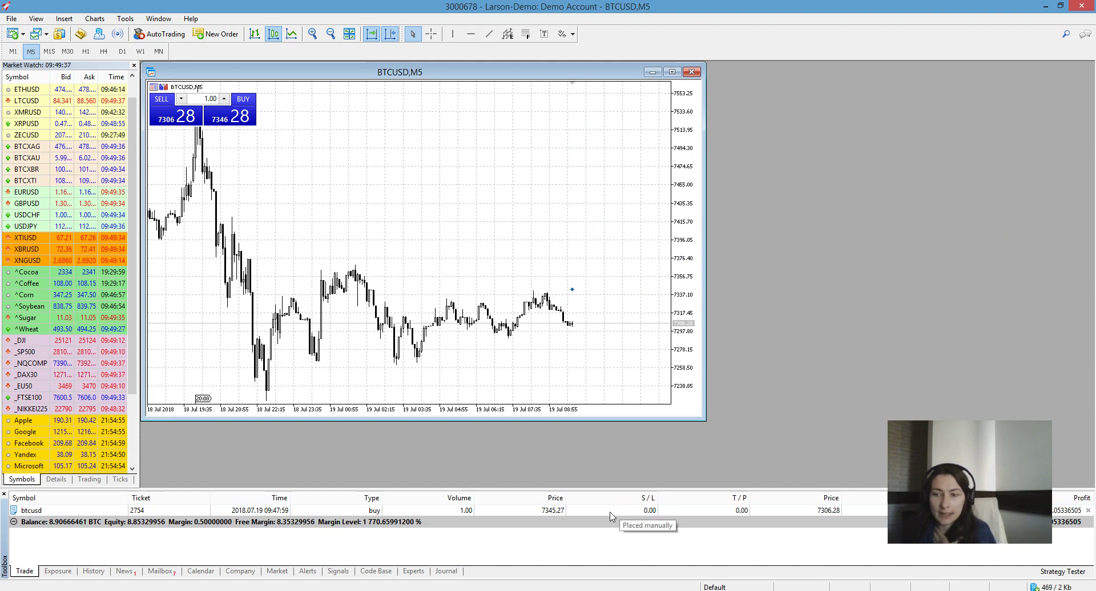
Close the 1.00-lot BTCUSD buy at market and review its 7345.27 to 7306.28 History entry.
click(1088, 512)
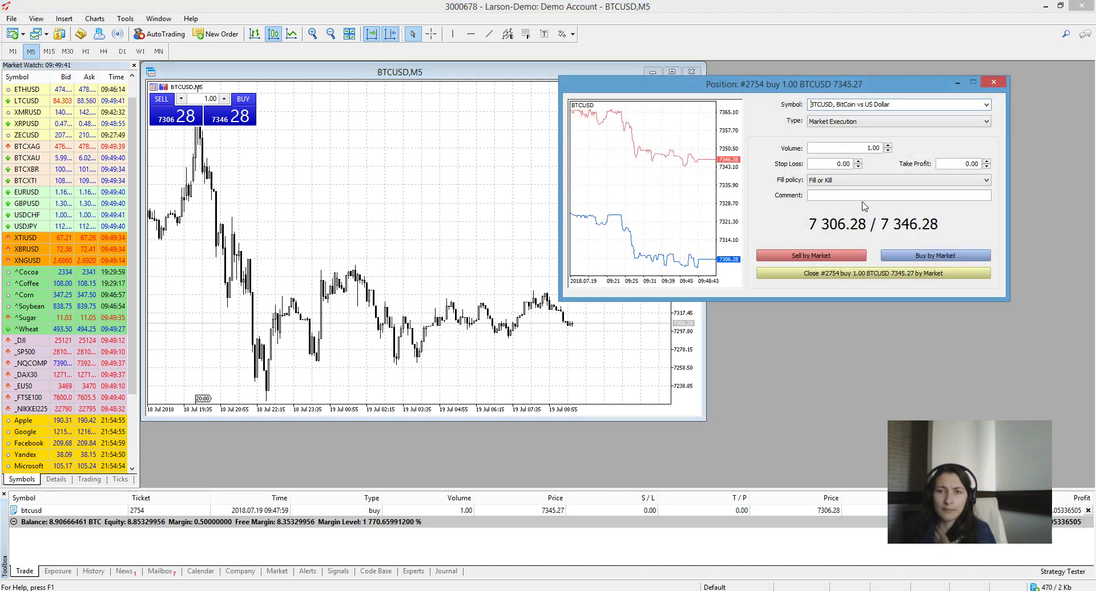
click(816, 274)
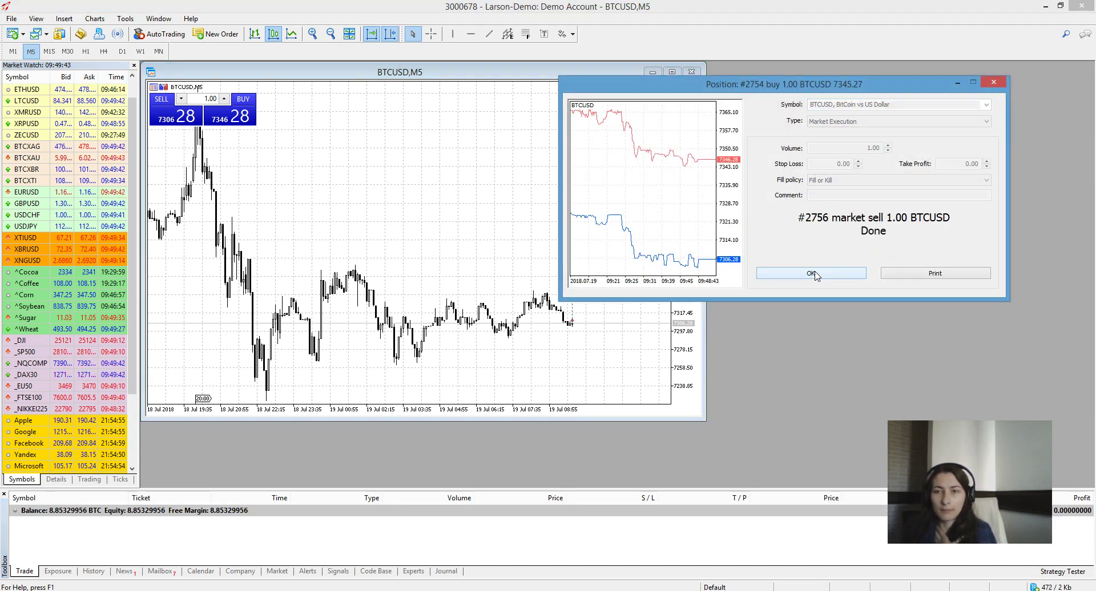
click(817, 274)
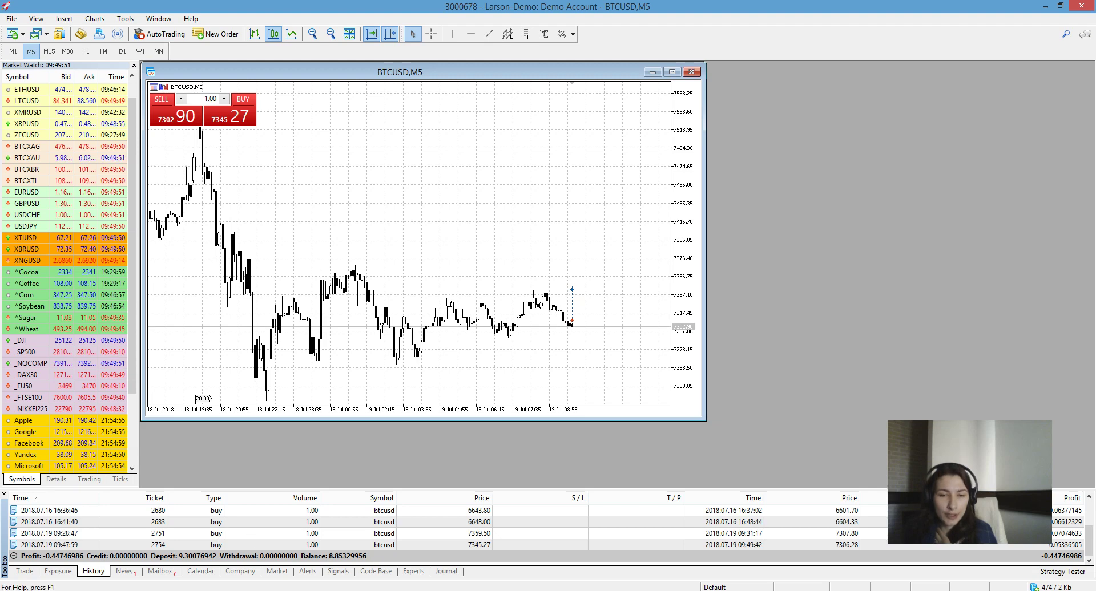
click(66, 534)
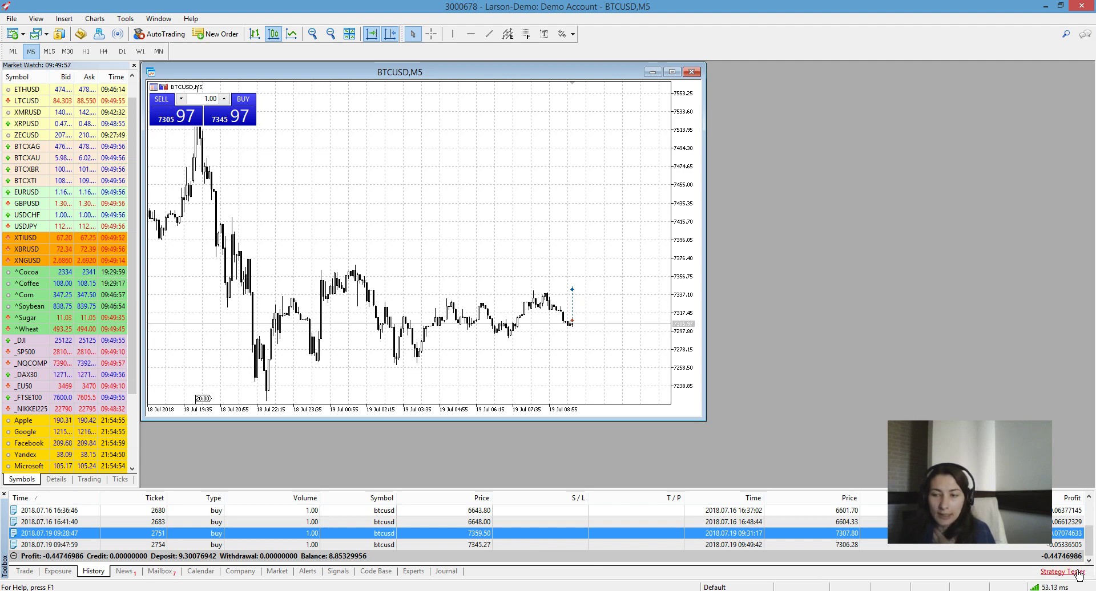
click(692, 544)
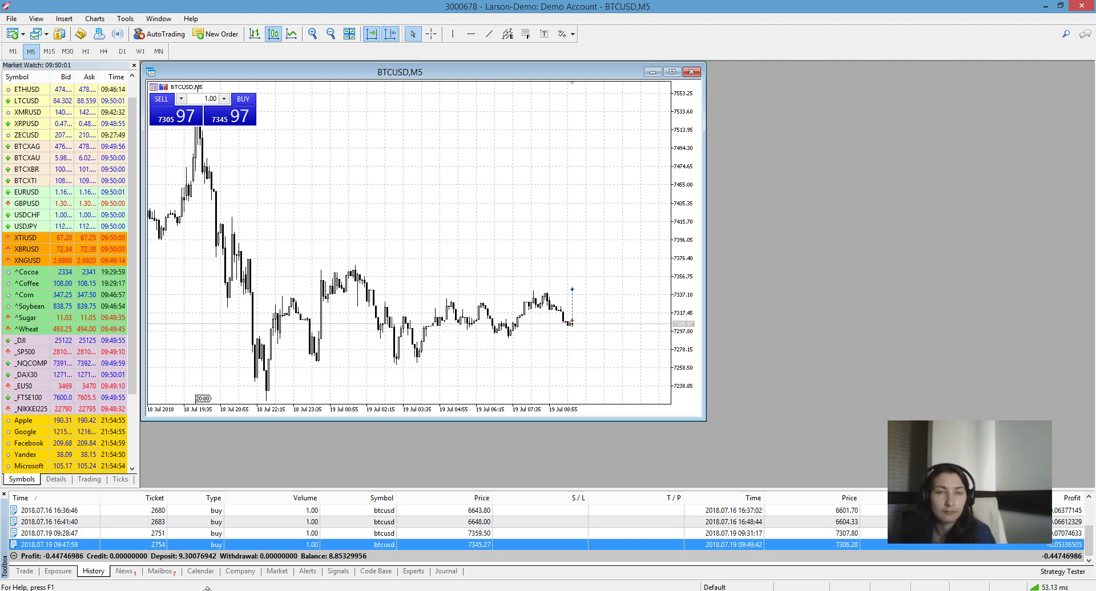
Sell 1.00 lot BTCUSD at market at 7305.97.
right_click(475, 182)
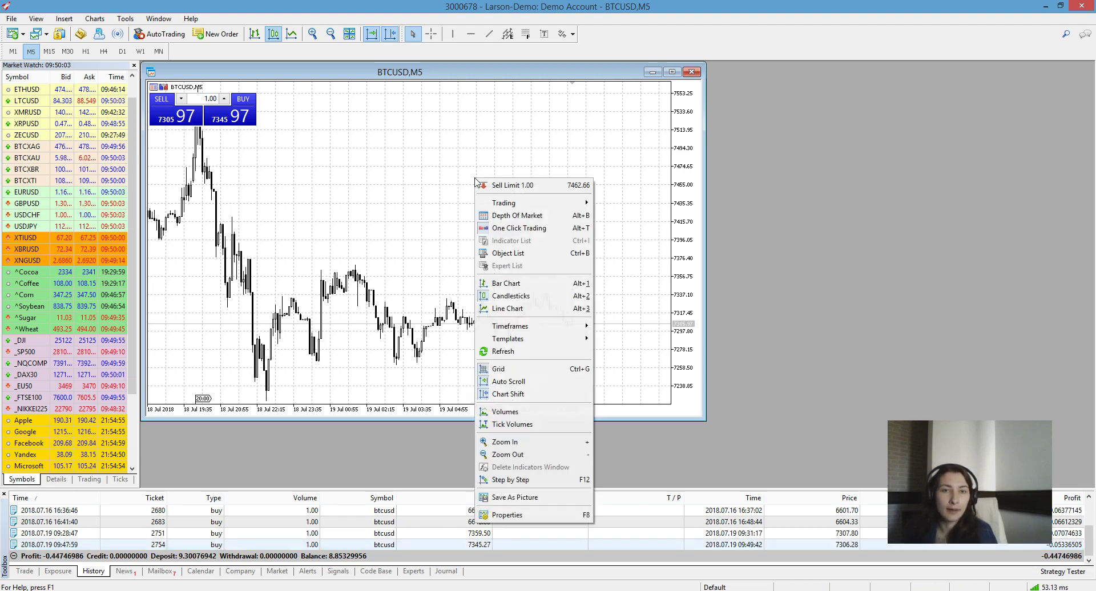
click(311, 154)
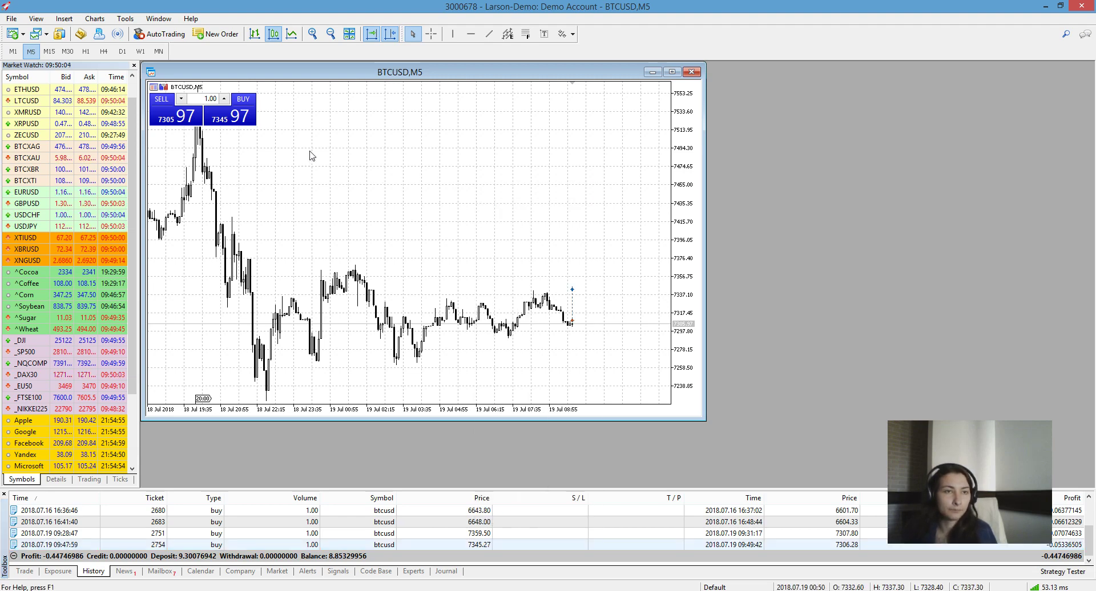
click(191, 121)
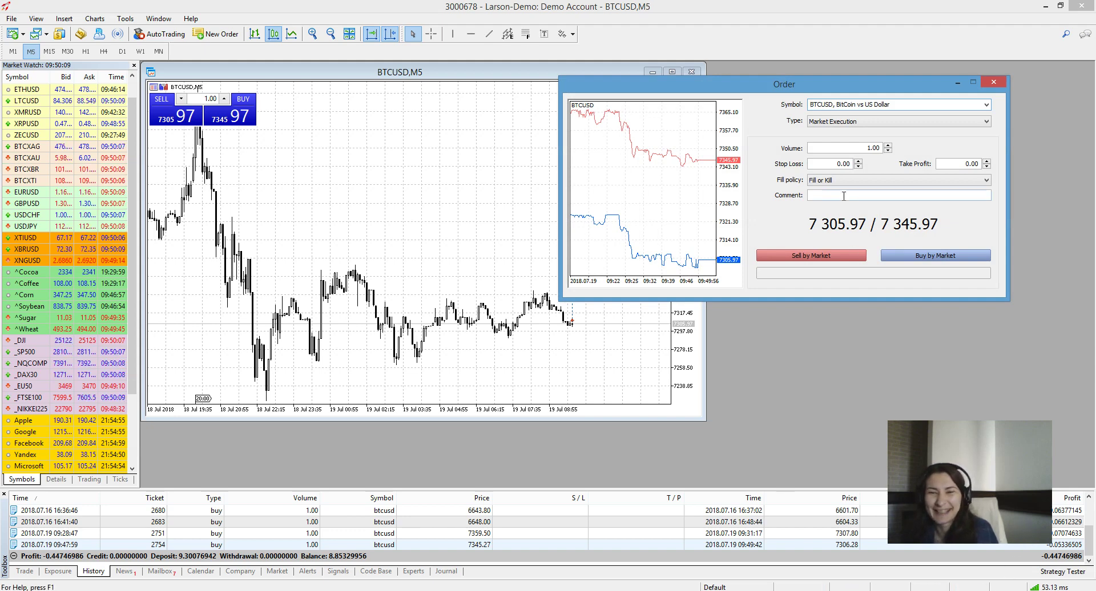
click(776, 260)
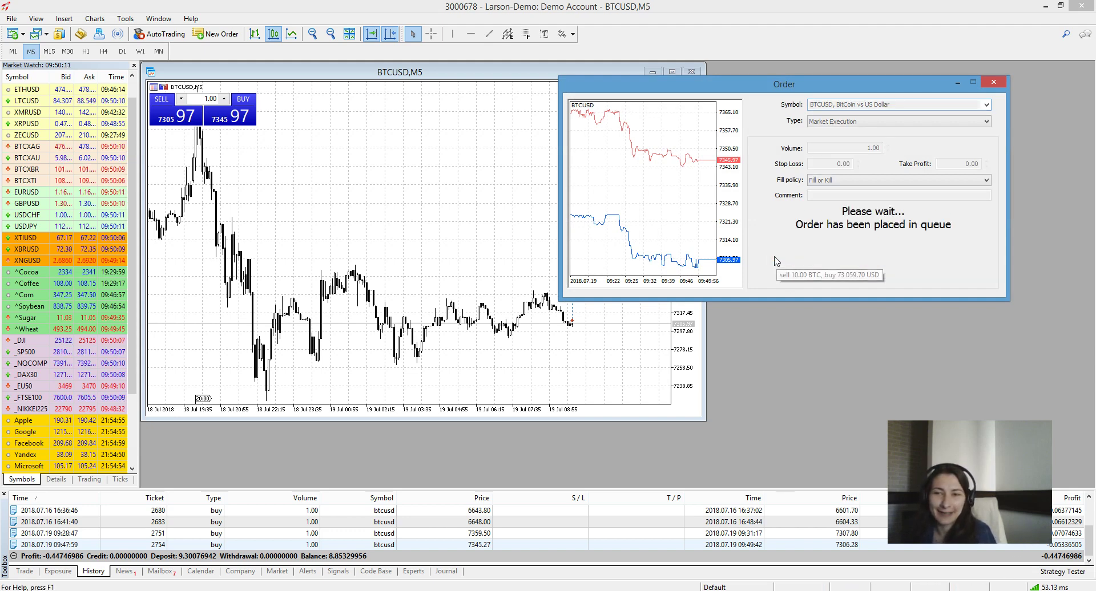
click(812, 274)
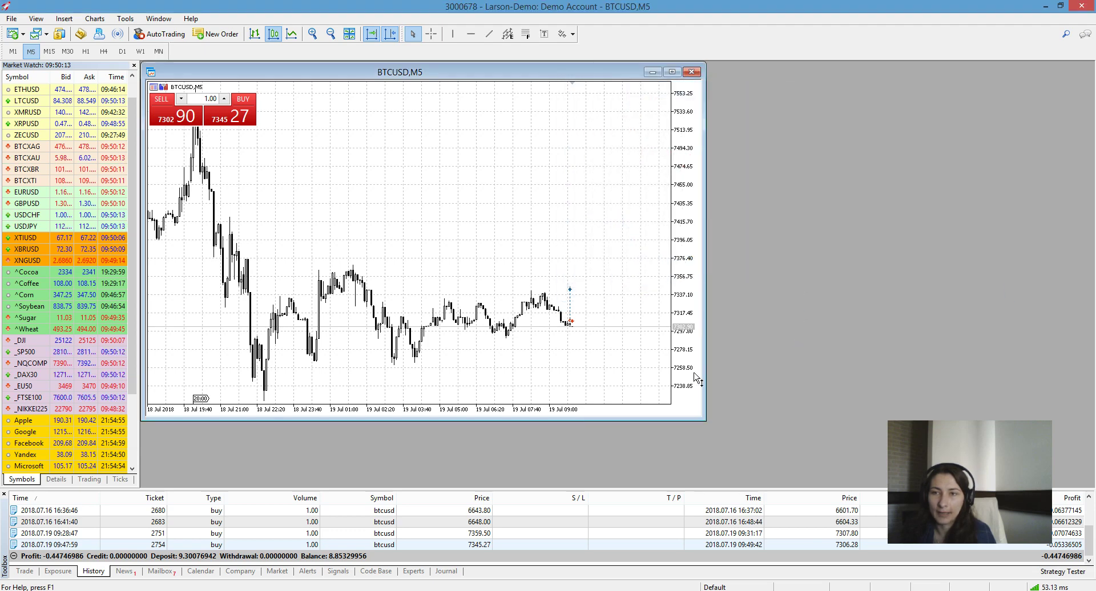
Close the new sell position from the Trade list, leaving balance 8.79948532 BTC.
click(34, 574)
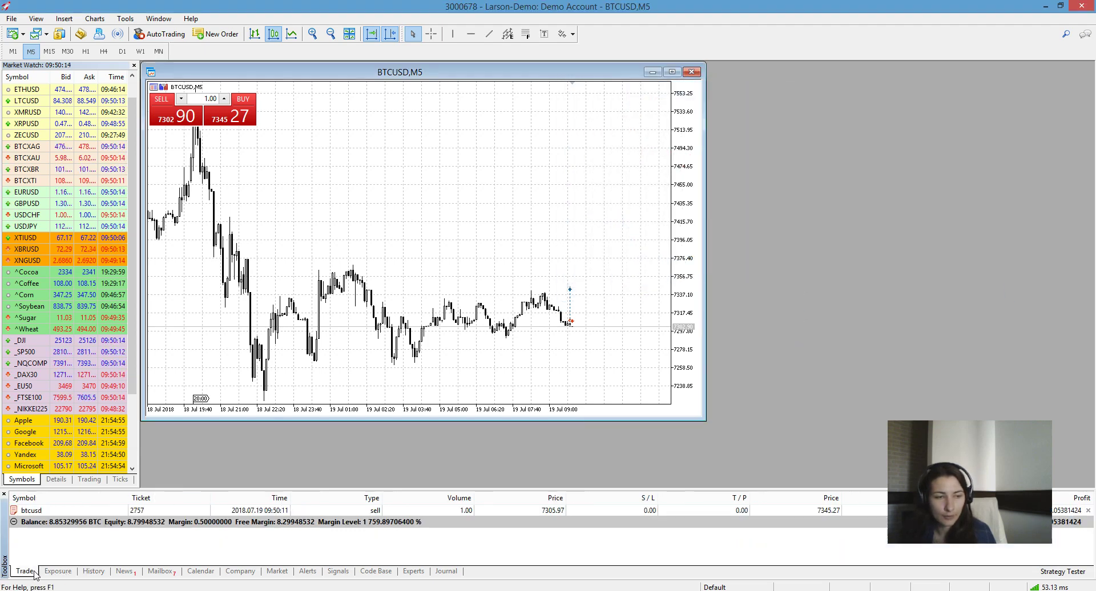
double_click(280, 512)
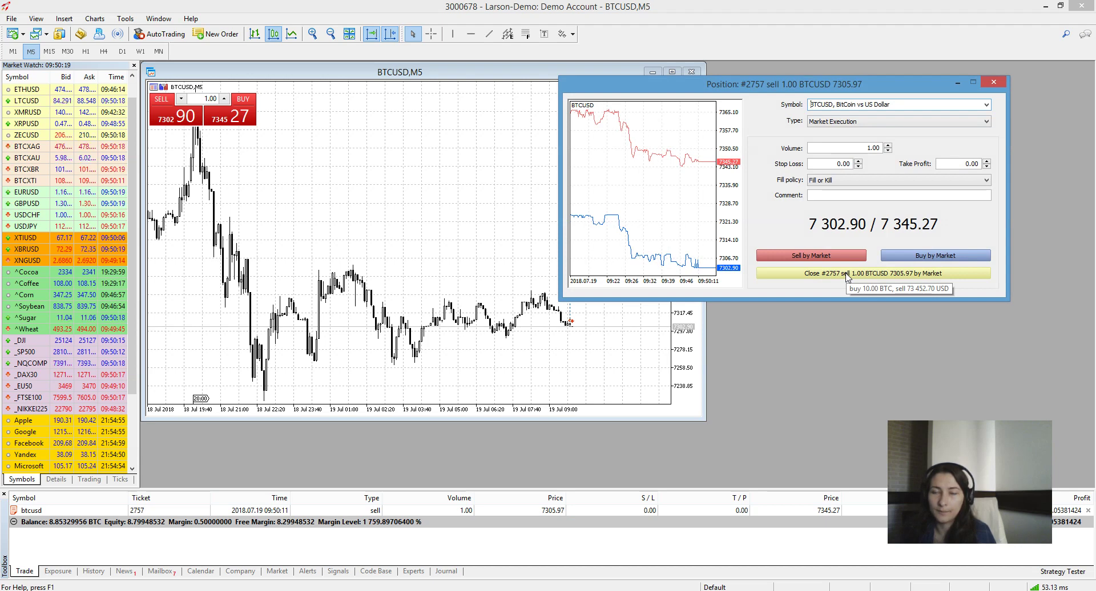
click(847, 274)
Start a new 1.00-lot BTCUSD pending Buy Limit order priced at 7290.00.
click(778, 274)
right_click(301, 166)
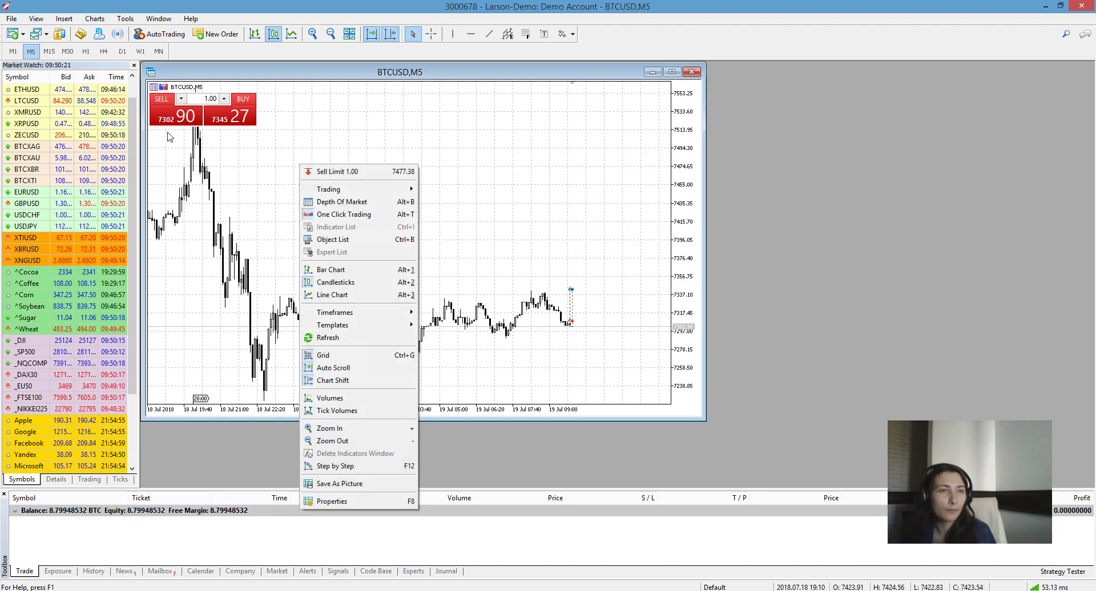
click(169, 138)
key(F9)
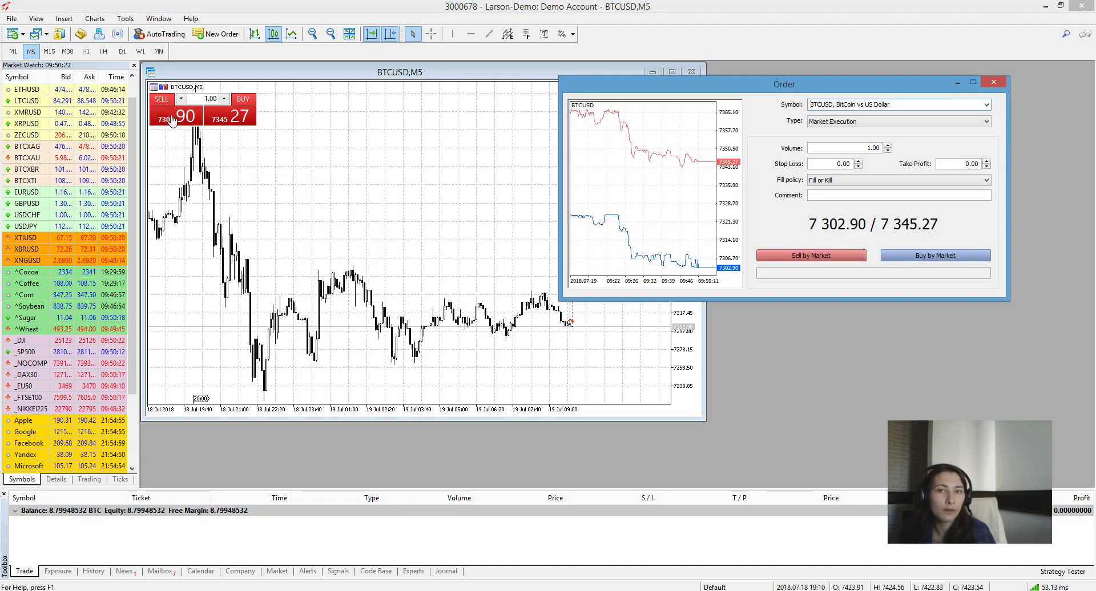
click(865, 122)
click(859, 139)
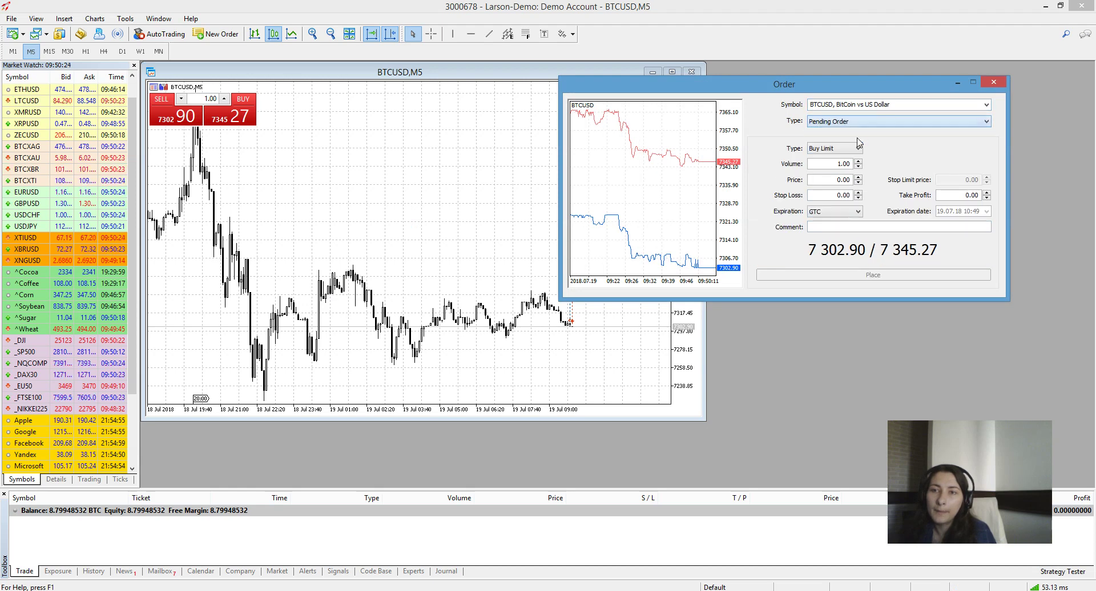
click(858, 178)
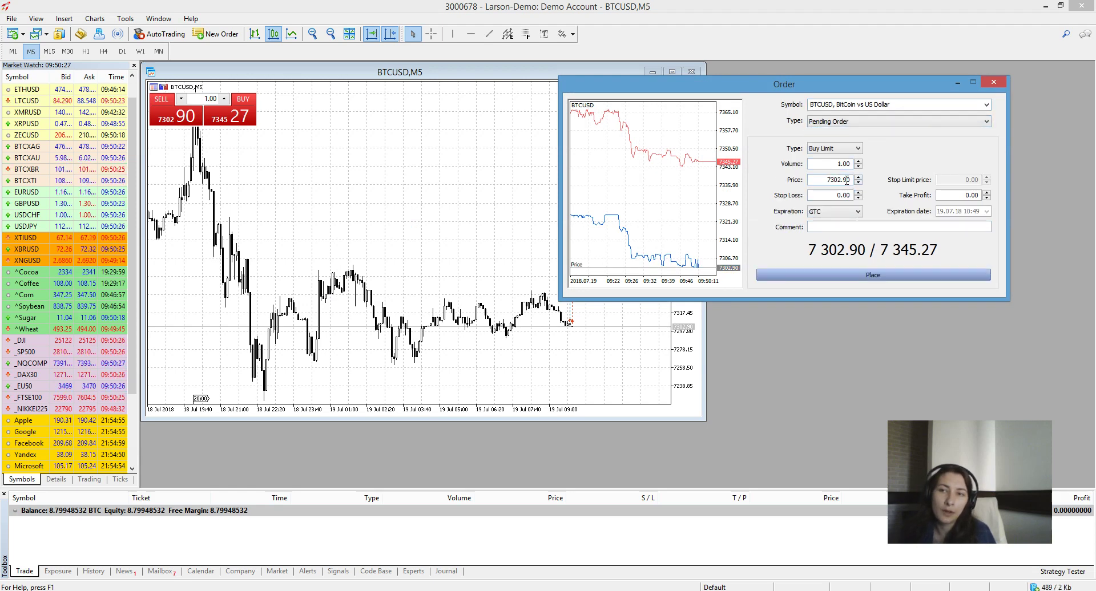
text(0.00)
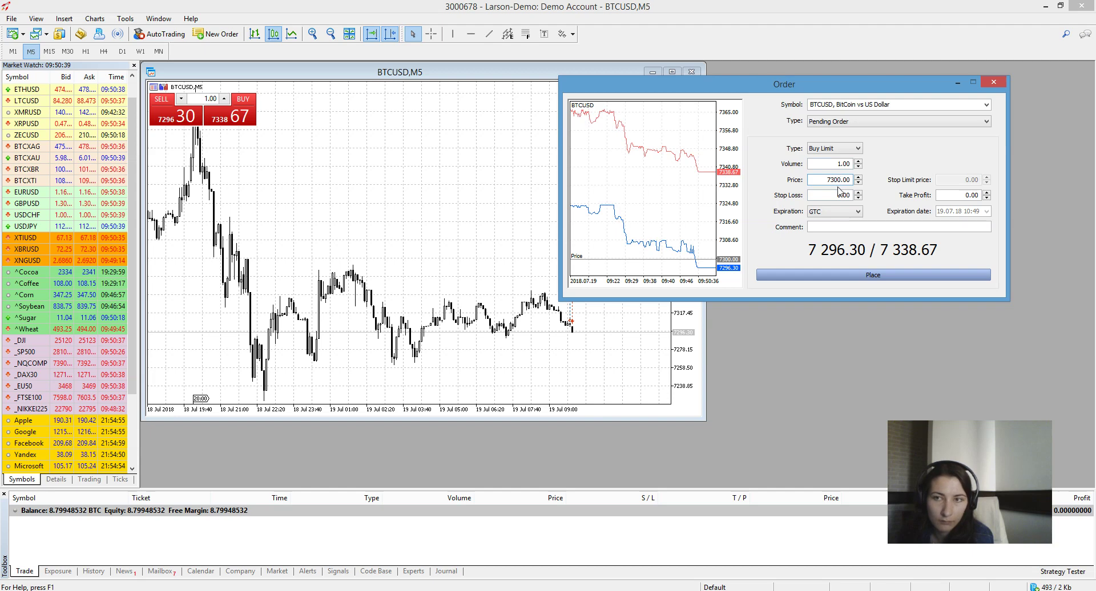
drag(837, 181, 834, 181)
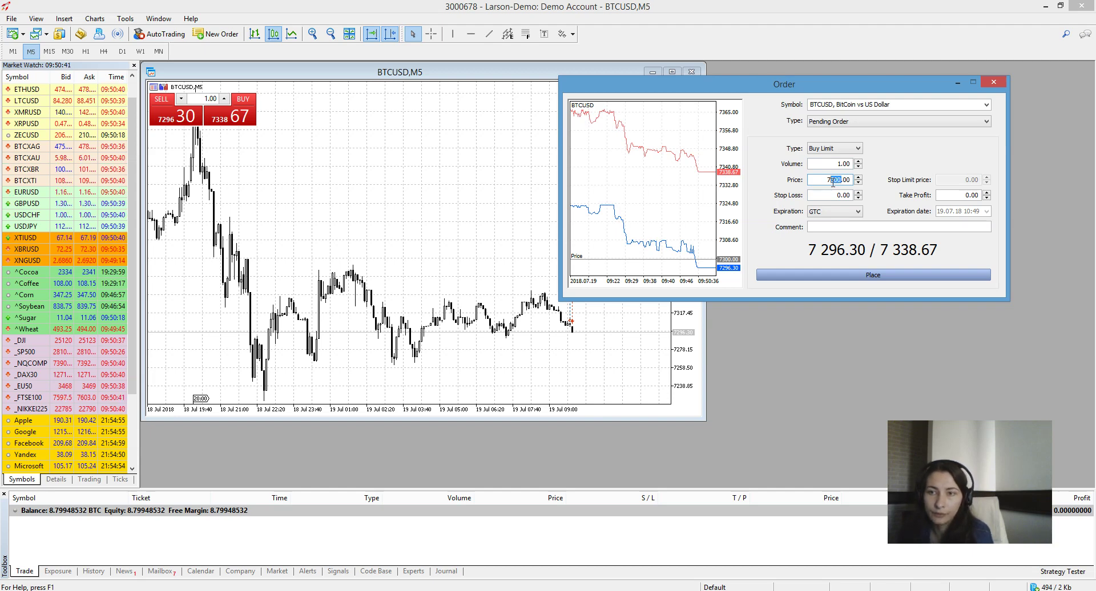
text(290)
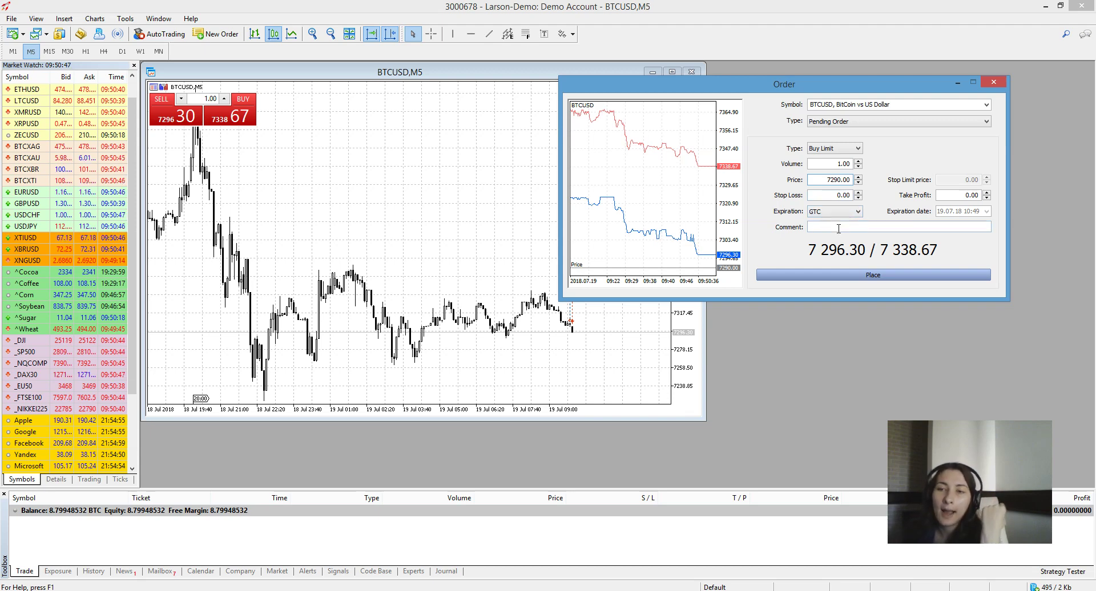
Set a Specified expiration of 20.07.18 10:00 and place the order.
click(838, 212)
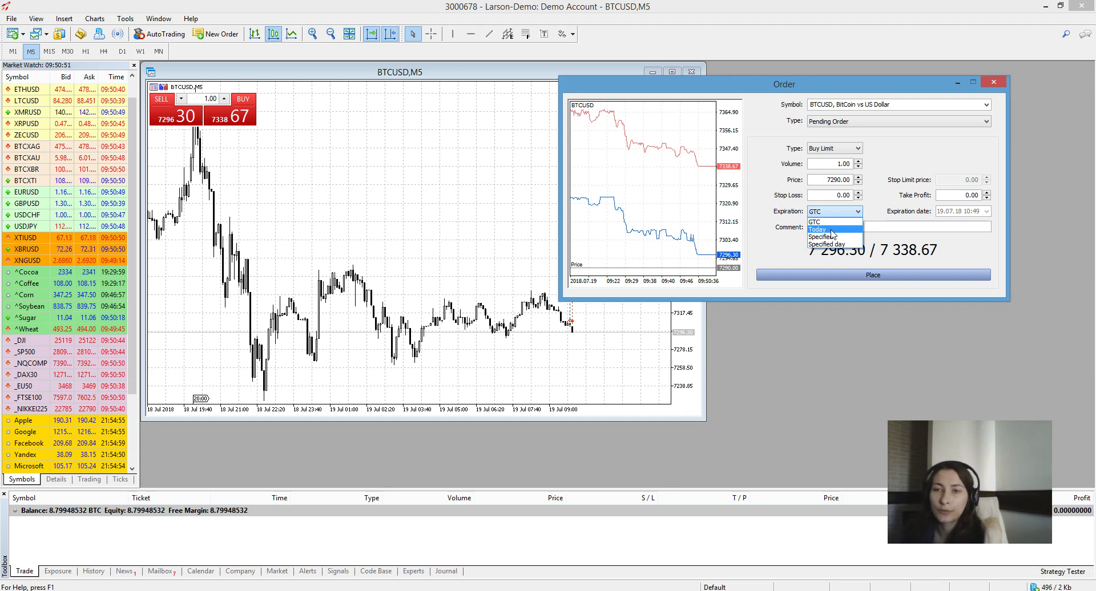
click(832, 232)
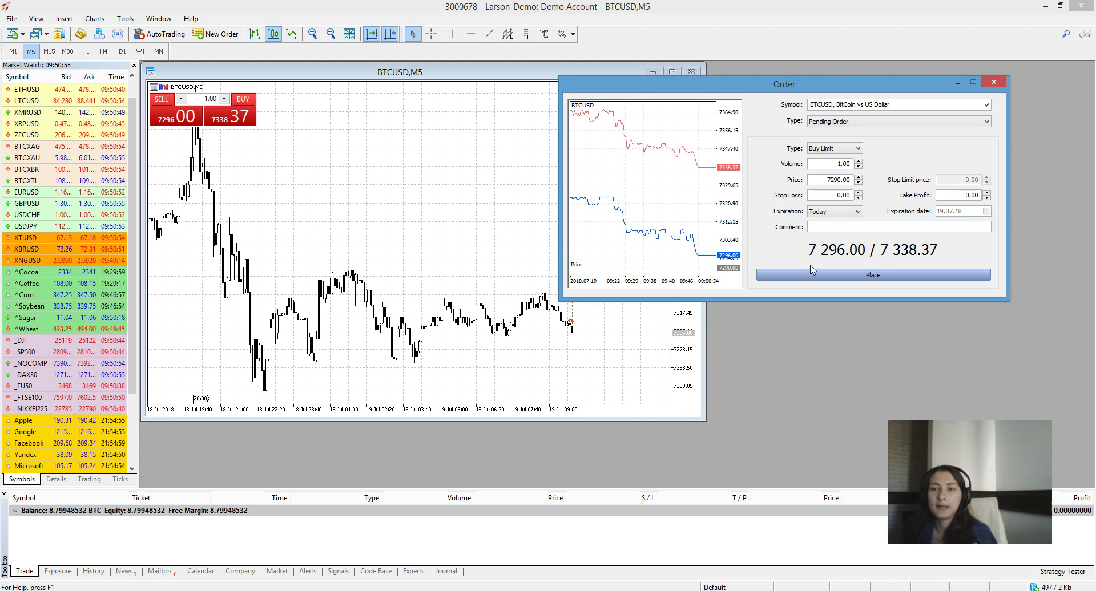
click(848, 212)
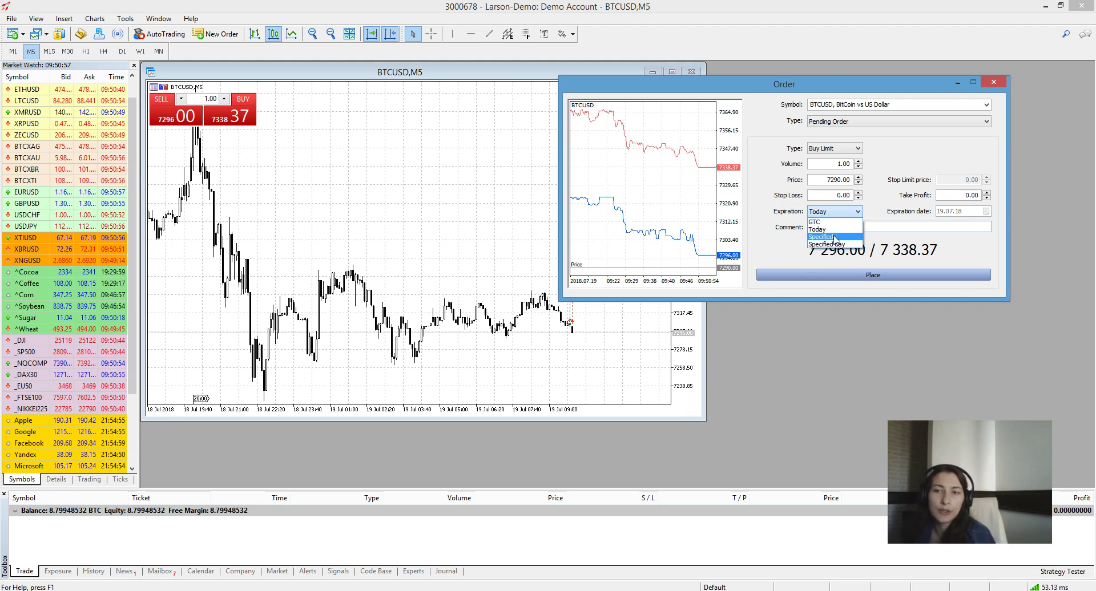
click(834, 239)
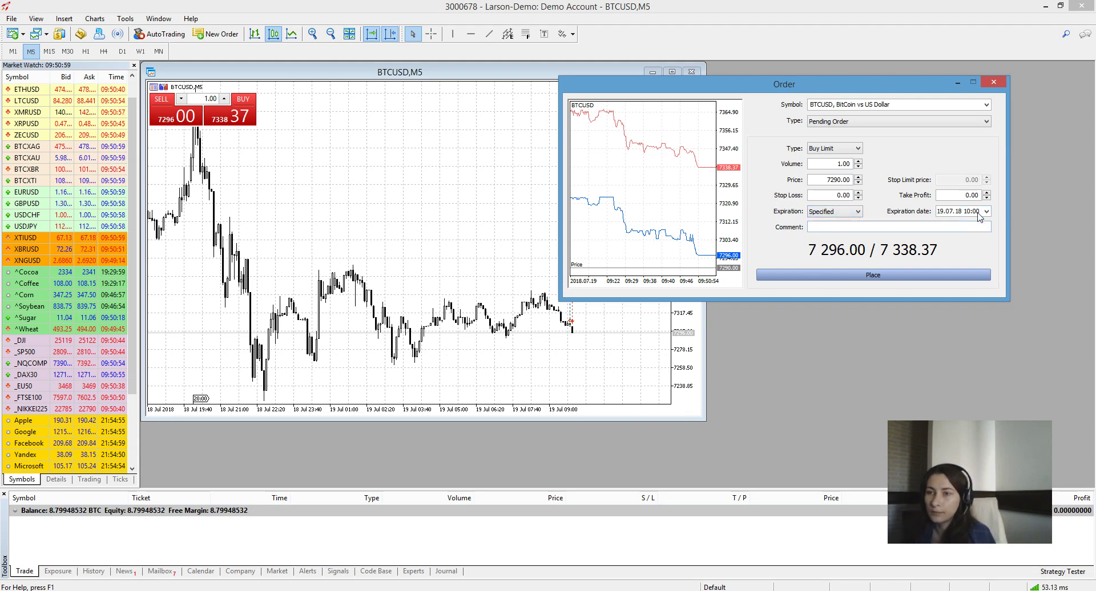
click(986, 211)
click(970, 276)
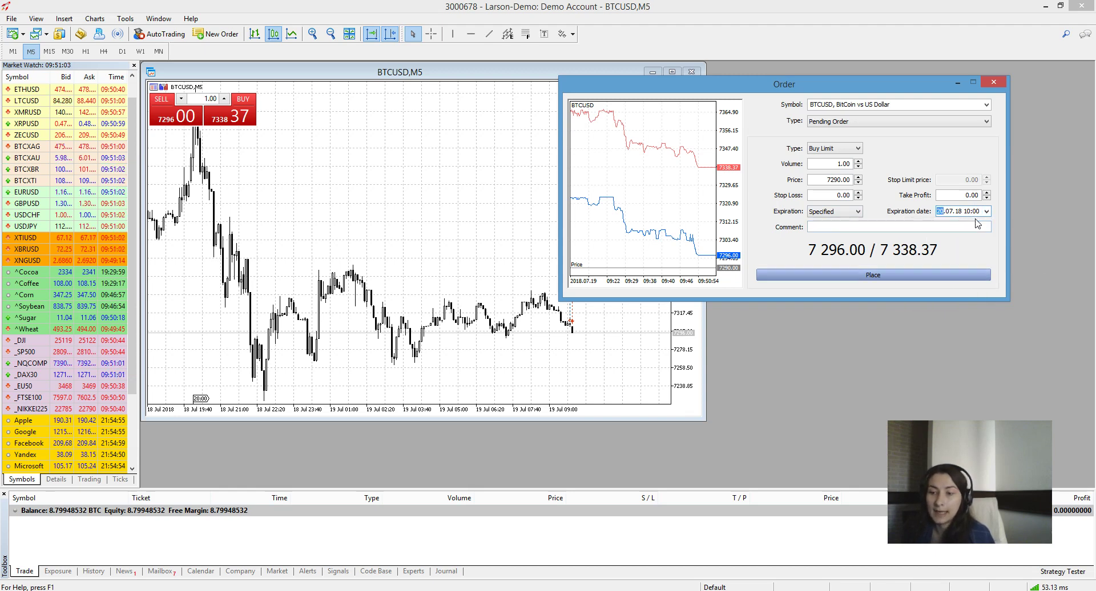
click(892, 276)
click(846, 277)
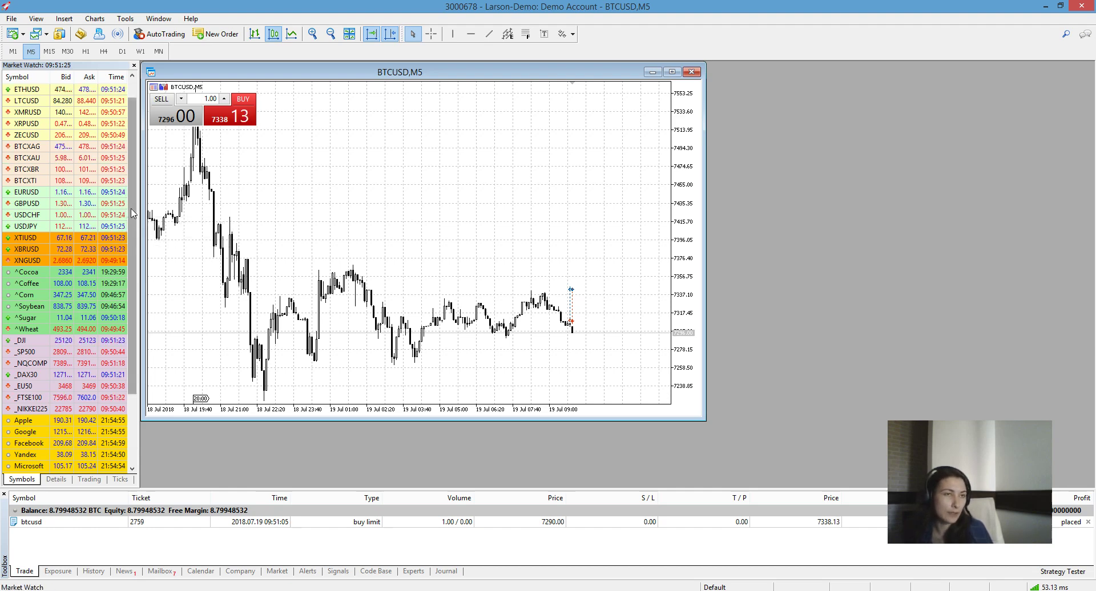
Scroll the Market Watch list back to the top.
drag(131, 213, 136, 165)
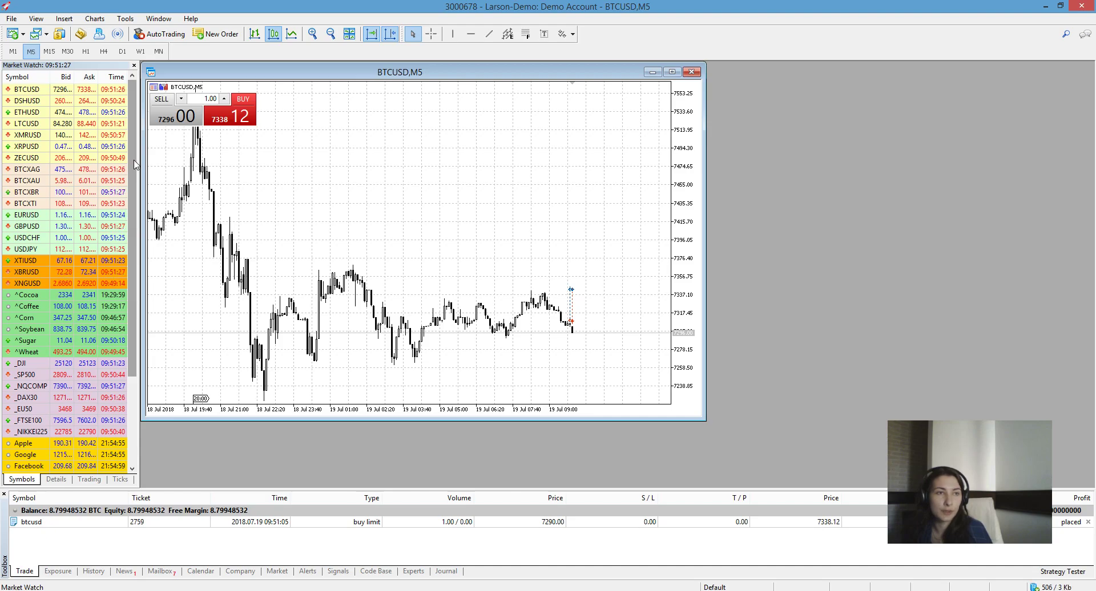
Switch to Chrome and return to the lh-crypto.com homepage via the site logo.
key(alt+Tab)
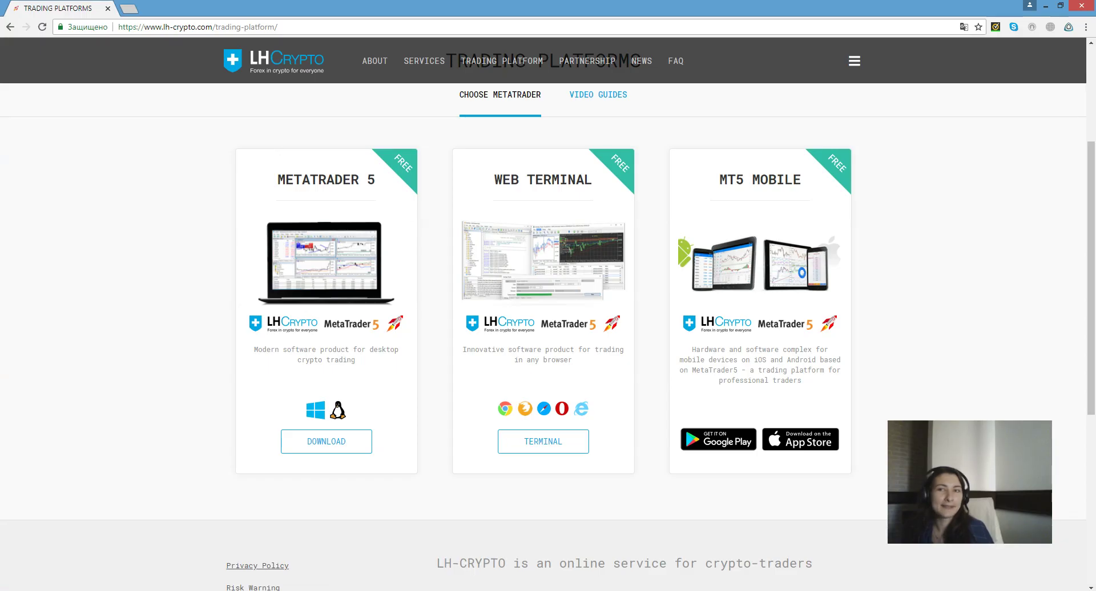
click(258, 68)
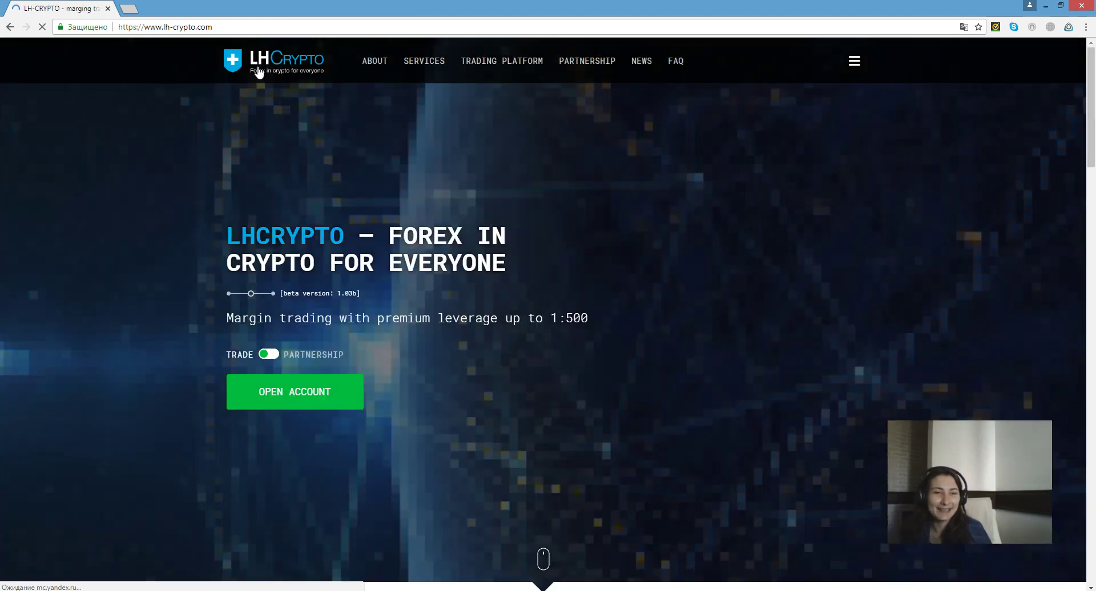